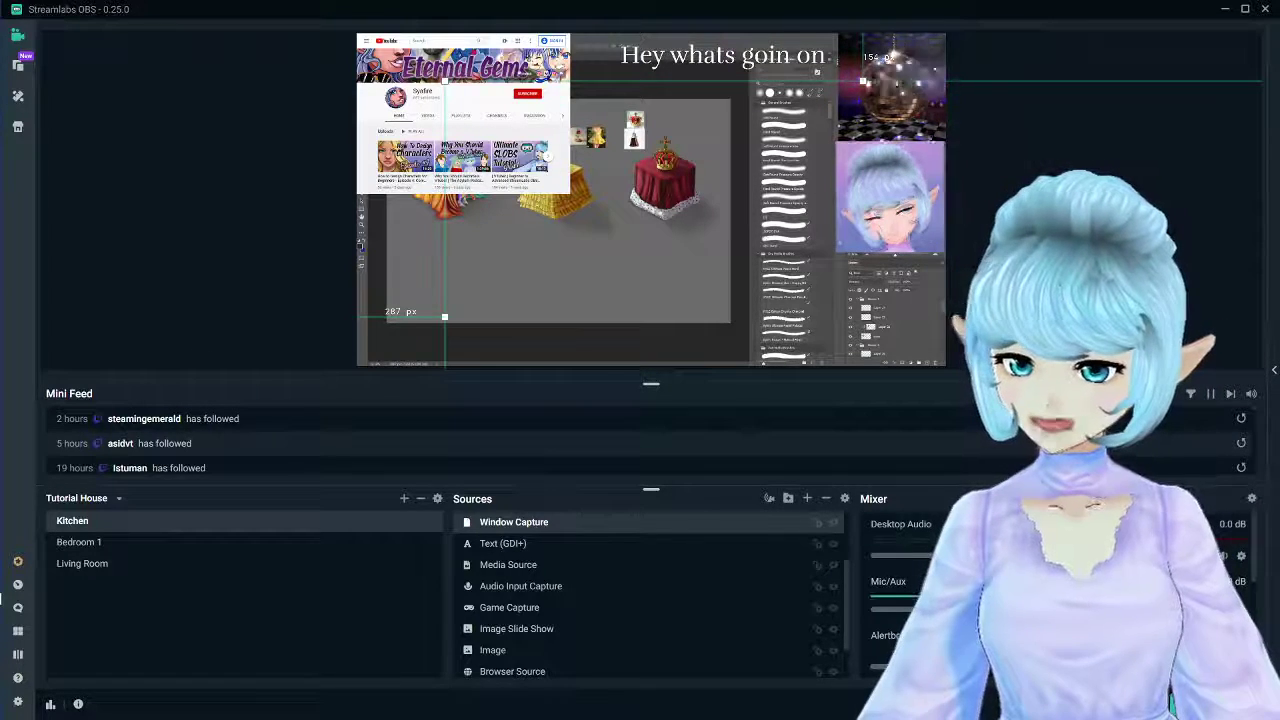
Select the Something group in the Kitchen scene's Sources and start adding a new source
{"action": "scroll", "coordinate": [654, 569], "scroll_direction": "up", "scroll_amount": 3}
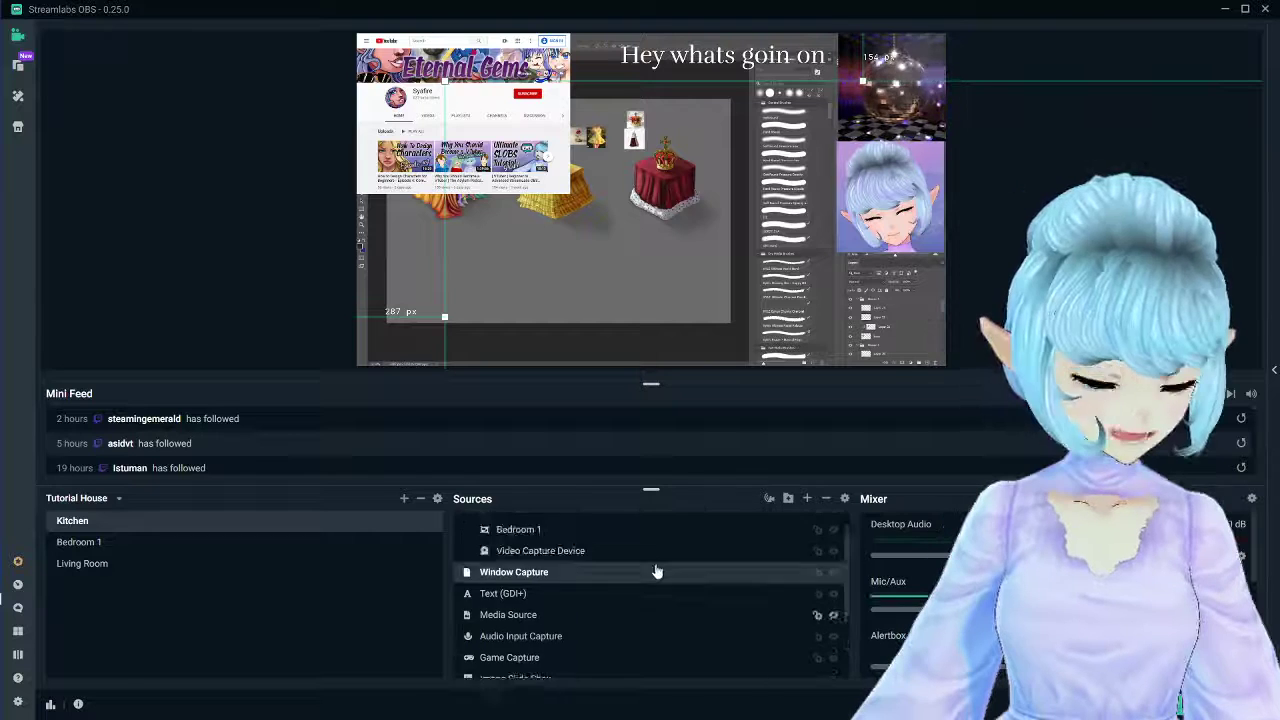
{"action": "left_click", "coordinate": [589, 531]}
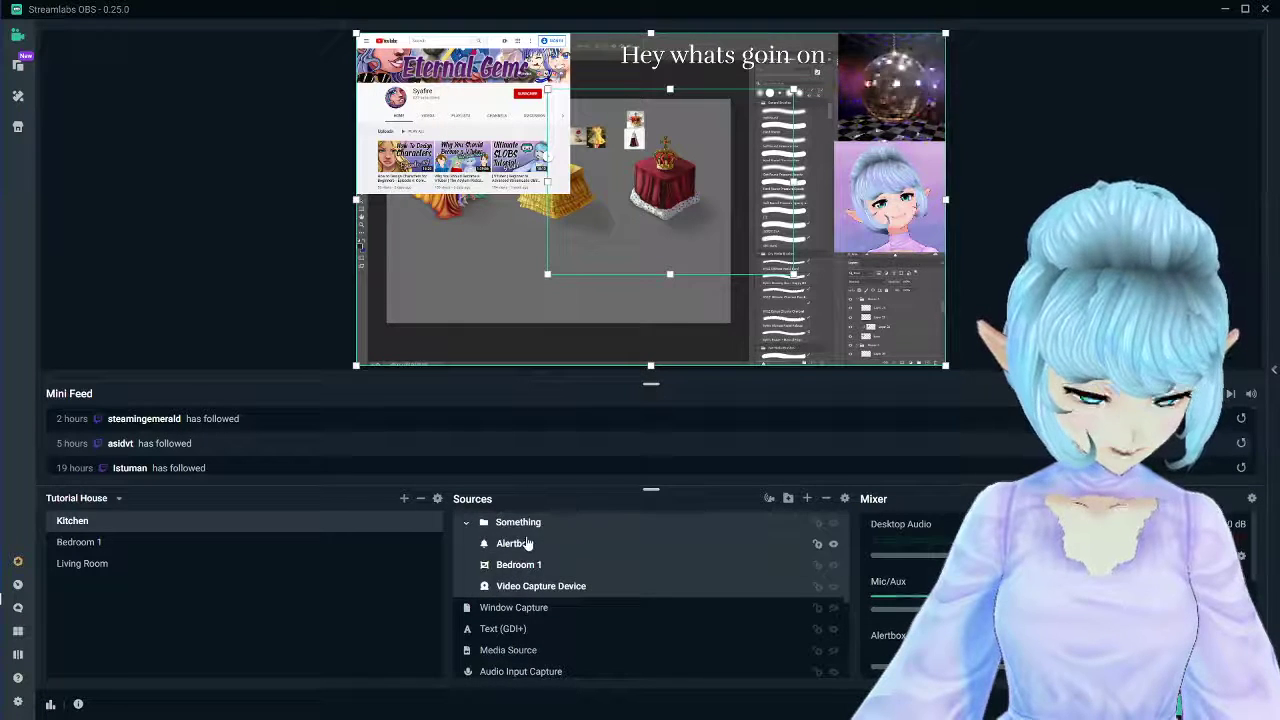
{"action": "left_click", "coordinate": [808, 498]}
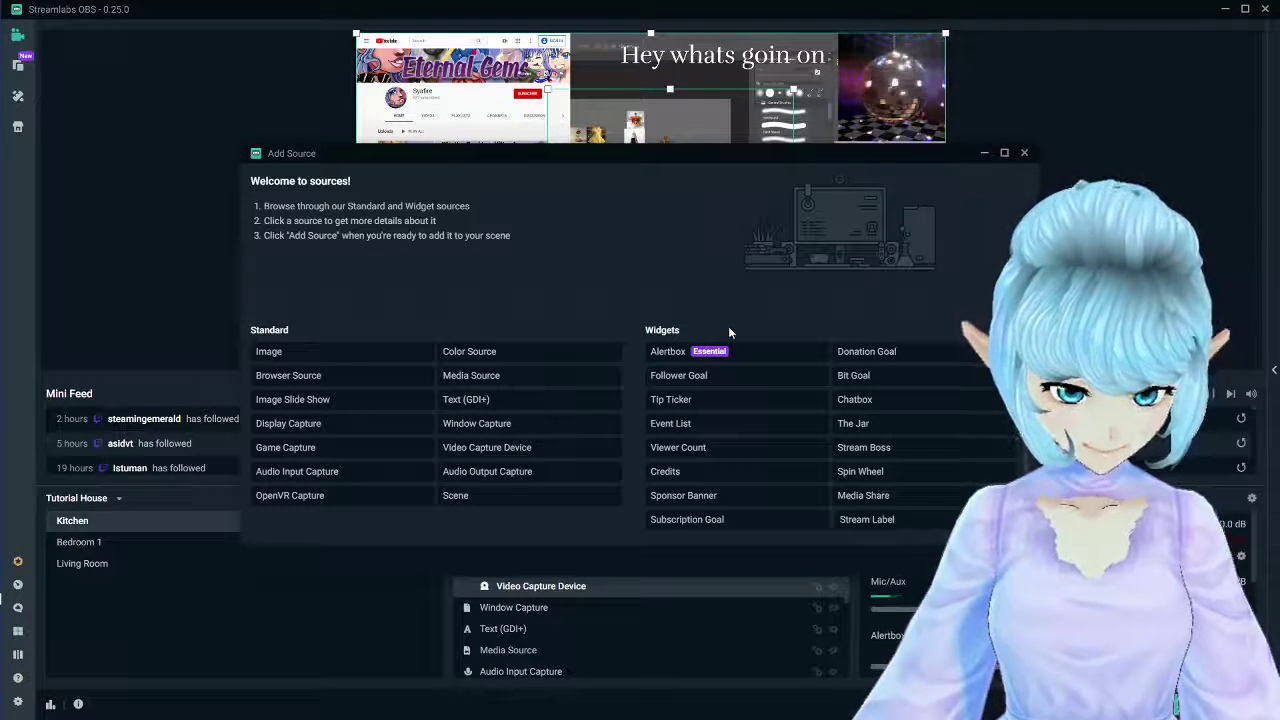
Pick Alertbox under Widgets and add the existing Alertbox source to the scene
{"action": "left_click", "coordinate": [670, 351]}
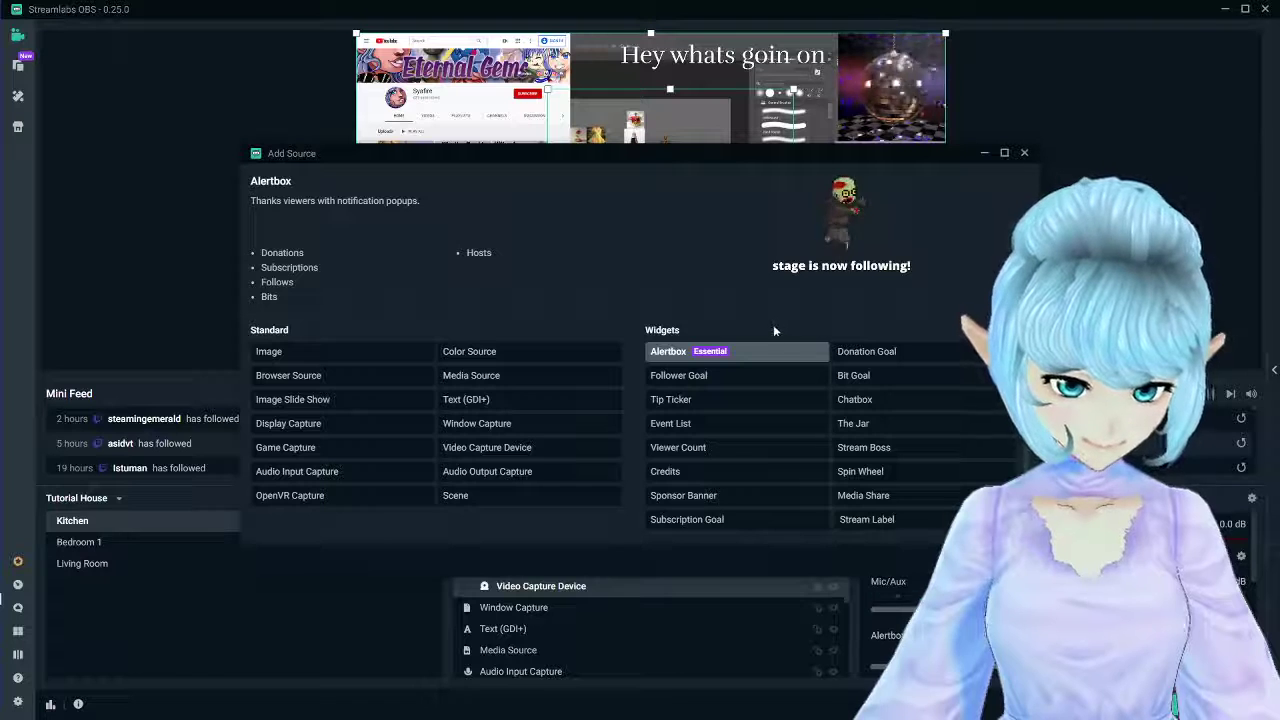
{"action": "double_click", "coordinate": [700, 362]}
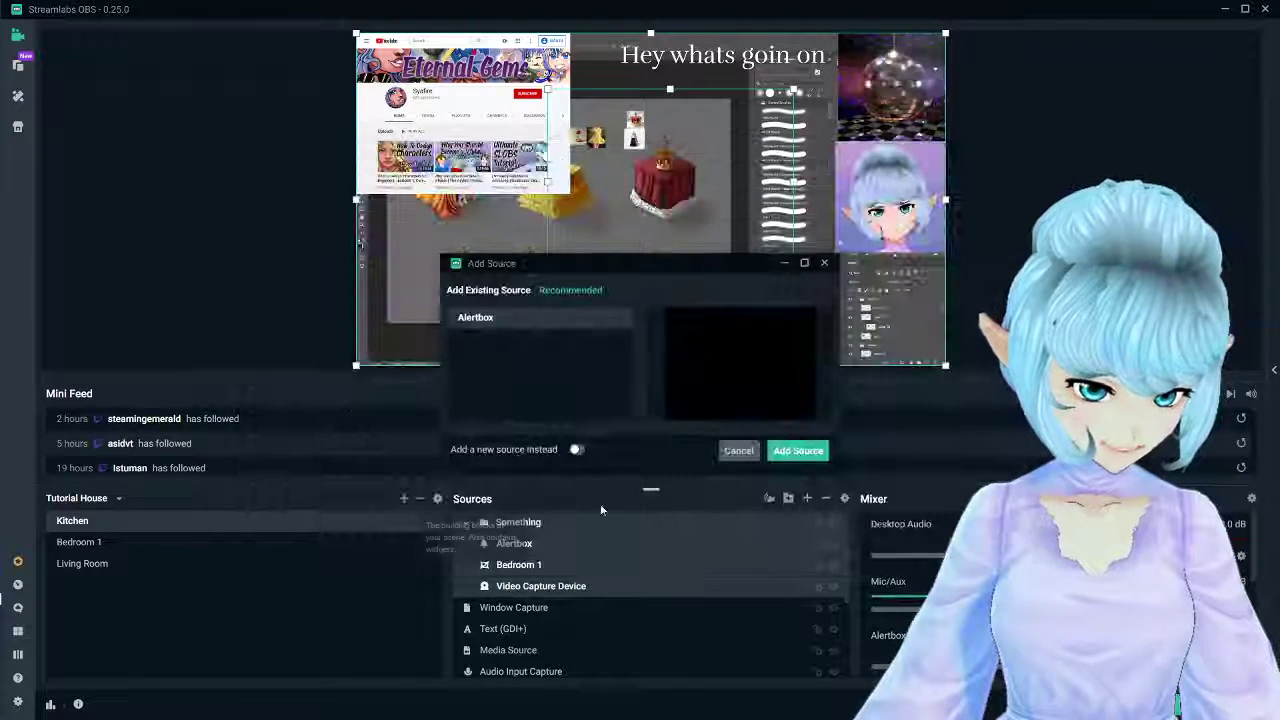
{"action": "left_click", "coordinate": [795, 451]}
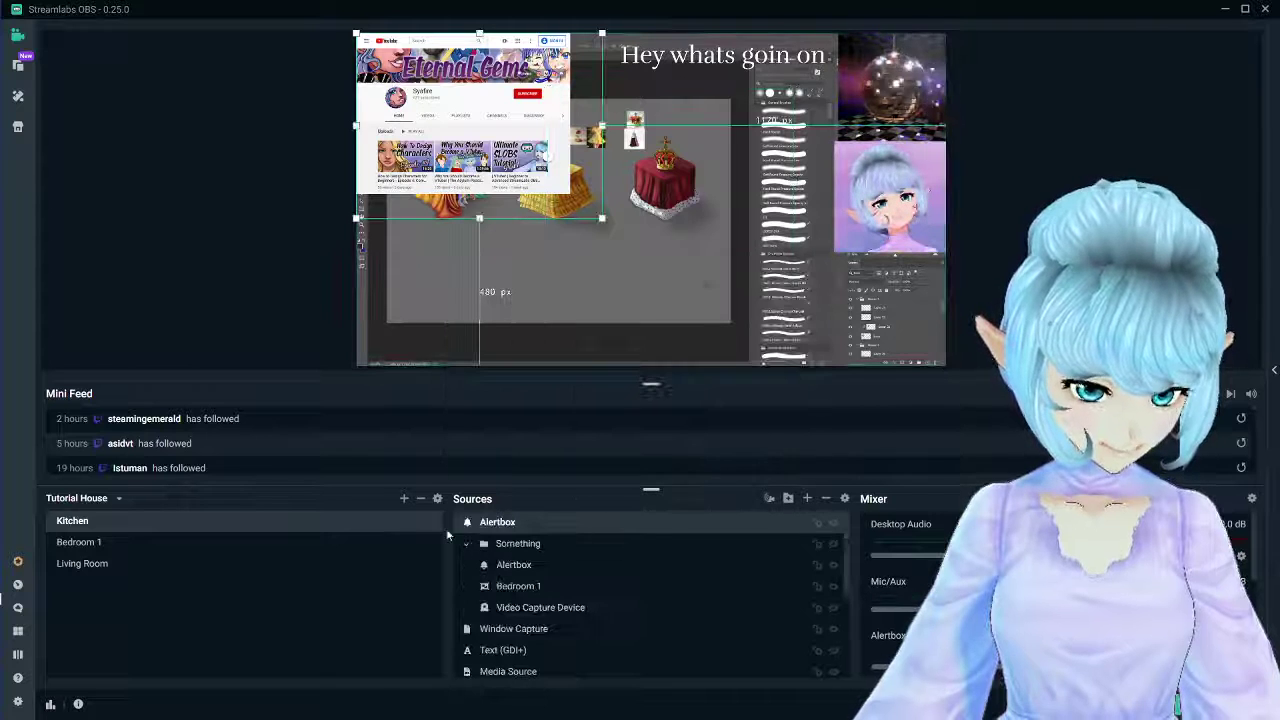
Open the Alertbox settings, expand Bits, and preview its fourth to sixth variations
{"action": "left_click", "coordinate": [845, 500]}
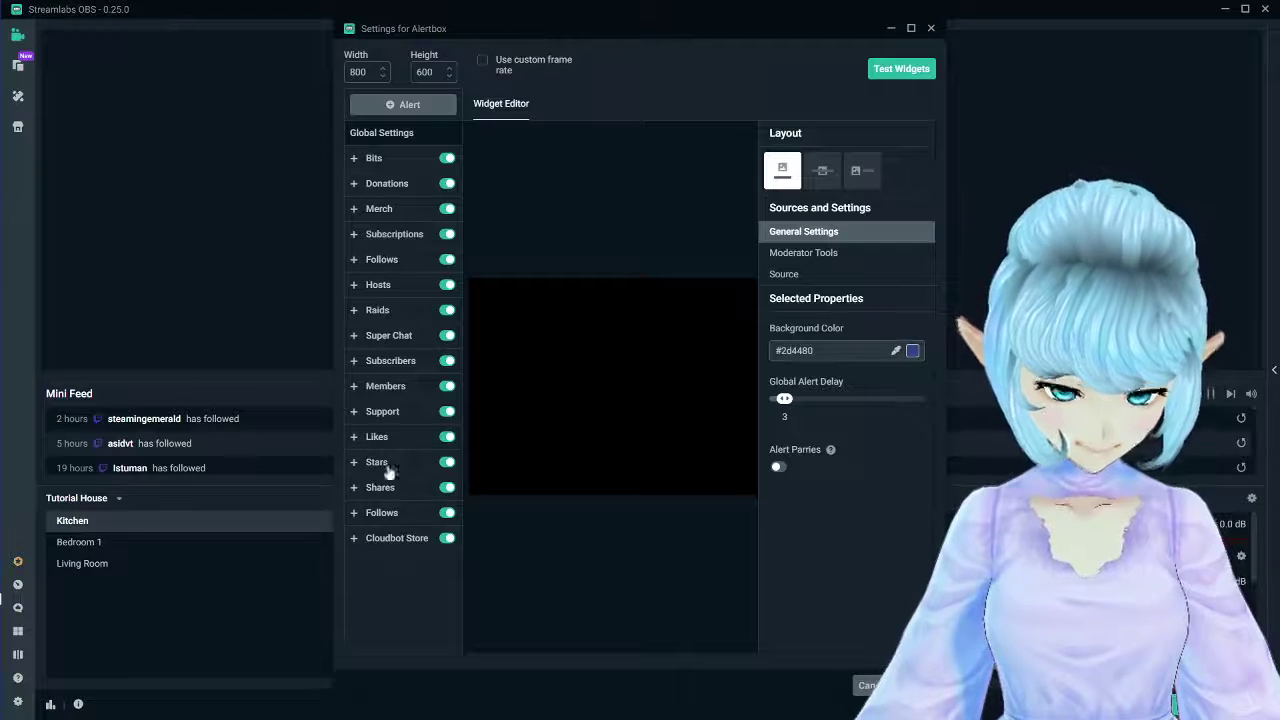
{"action": "left_click", "coordinate": [386, 161]}
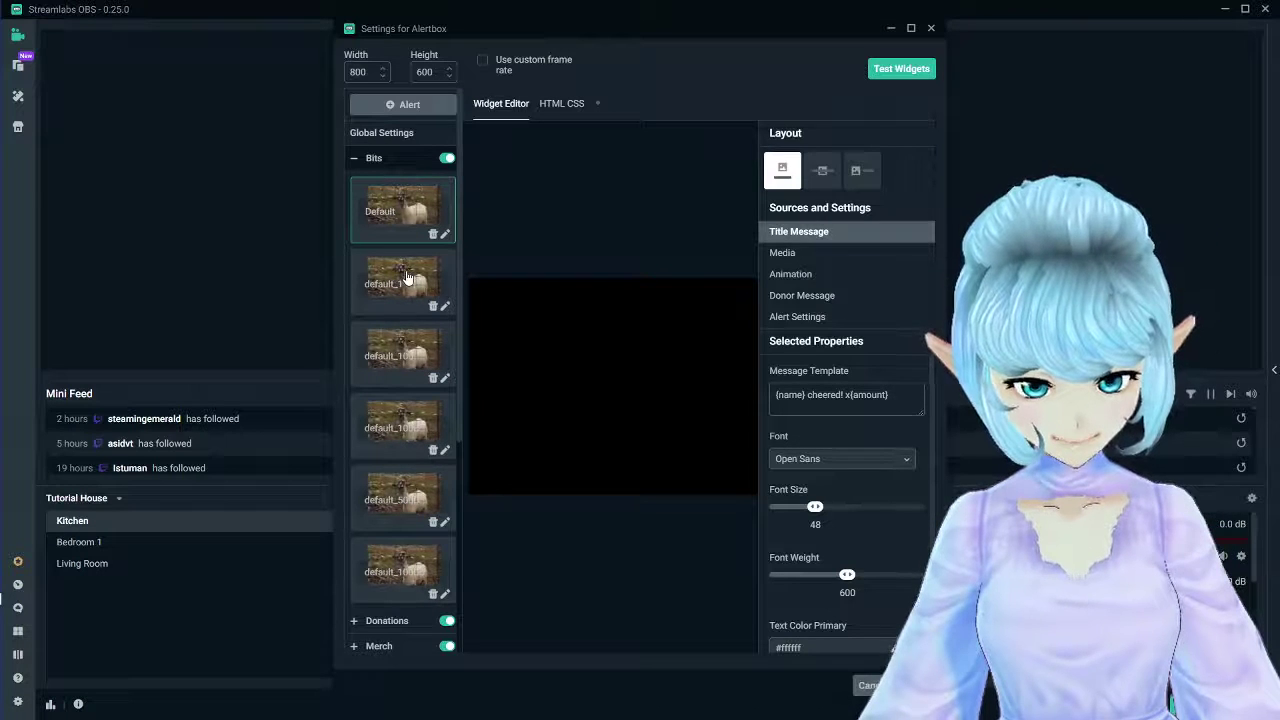
{"action": "left_click", "coordinate": [398, 427]}
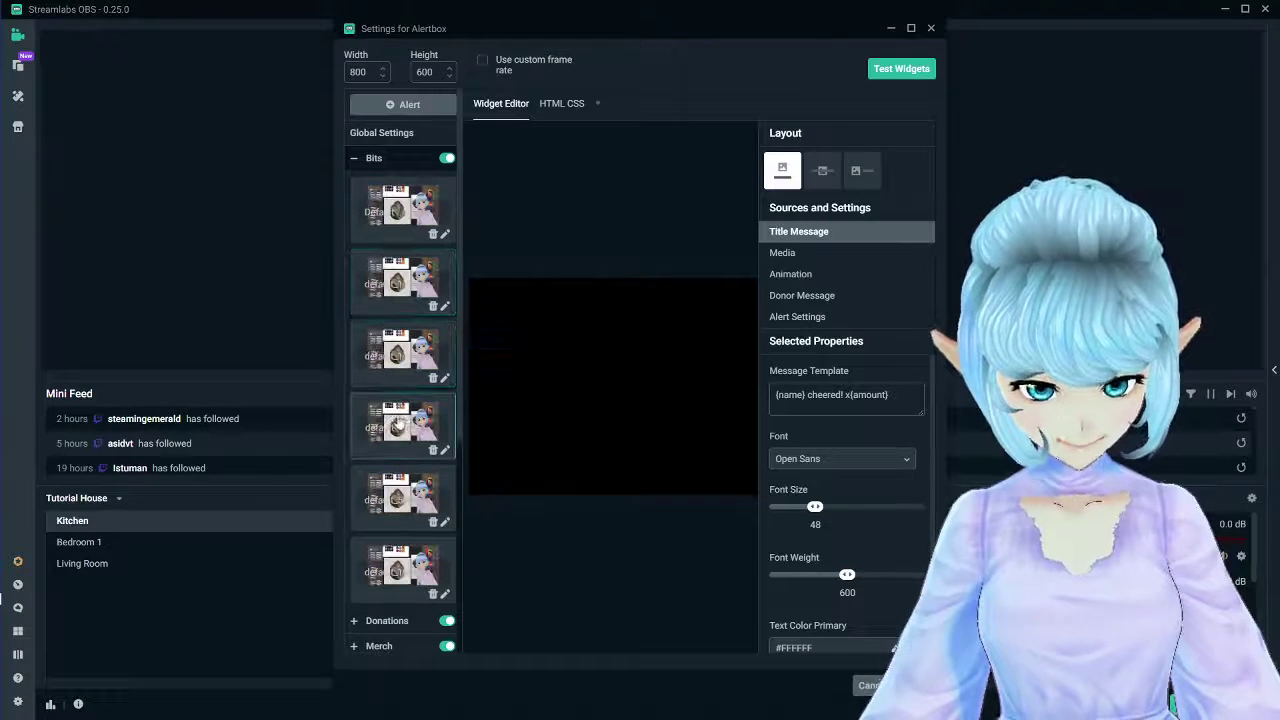
{"action": "left_click", "coordinate": [406, 492]}
{"action": "left_click", "coordinate": [412, 567]}
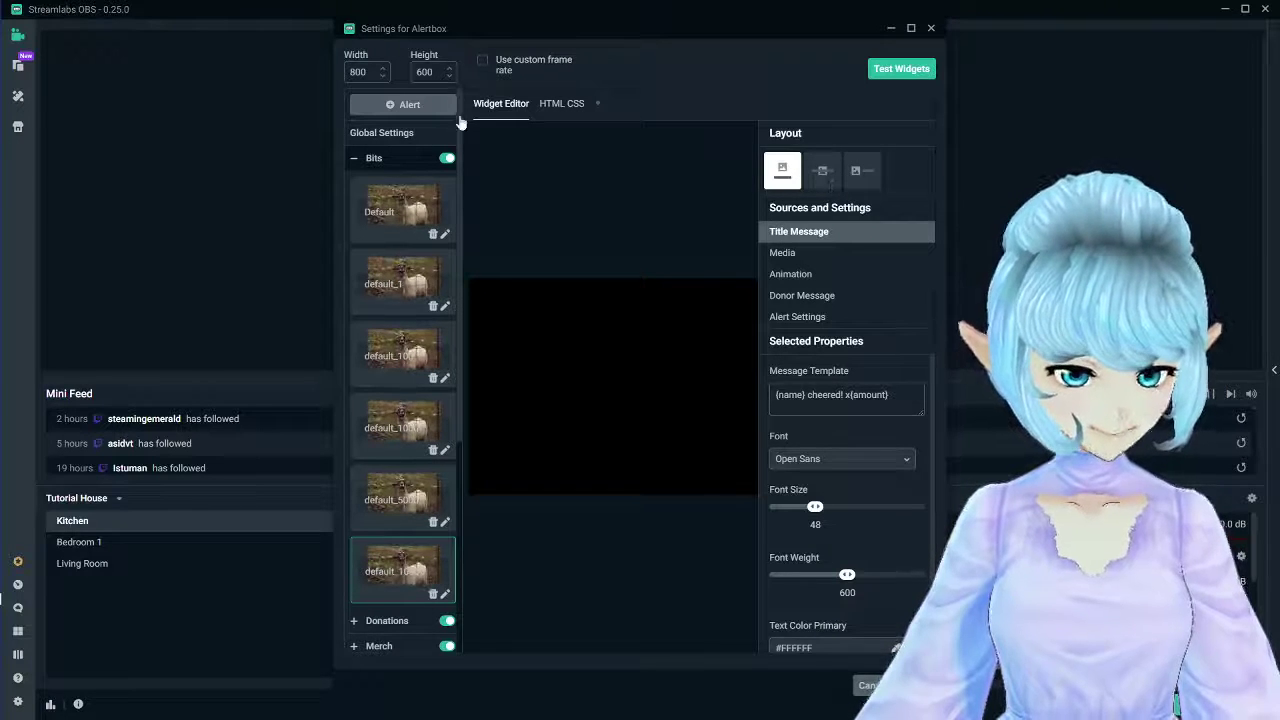
Switch the Bits alert to the middle layout and select words in its message template
{"action": "left_click", "coordinate": [824, 171]}
{"action": "left_click", "coordinate": [888, 395]}
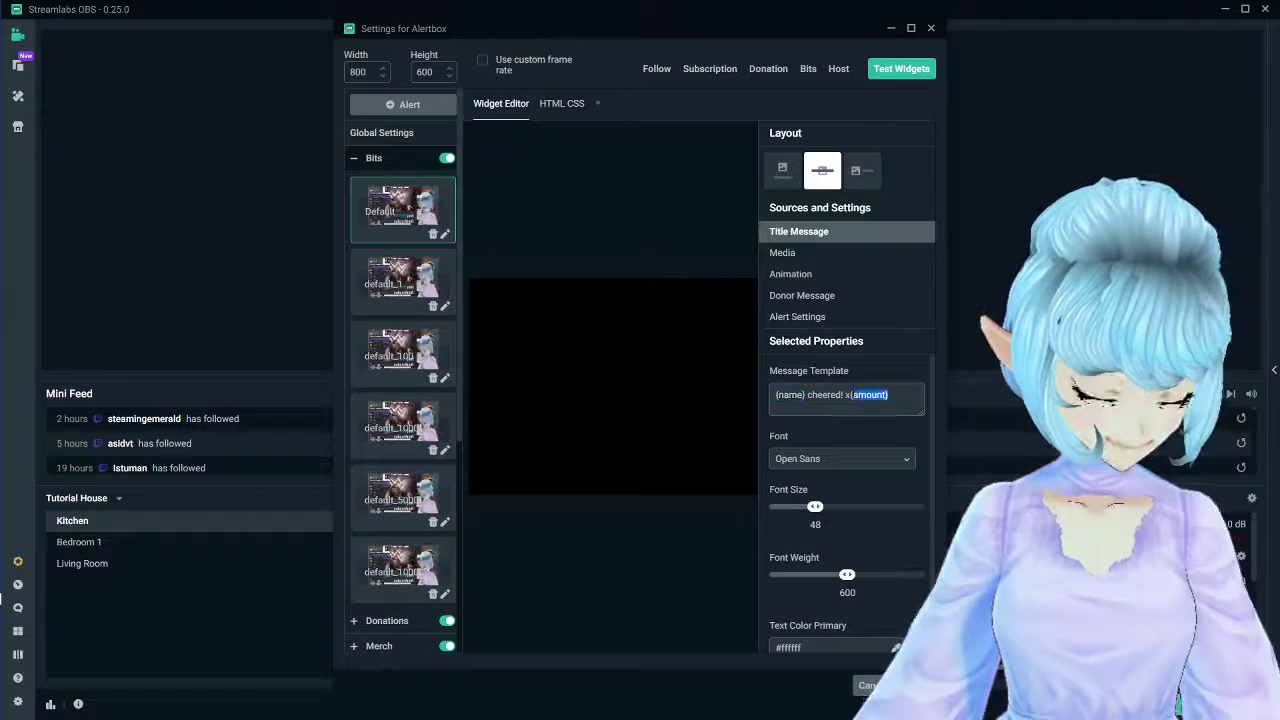
{"action": "double_click", "coordinate": [789, 394]}
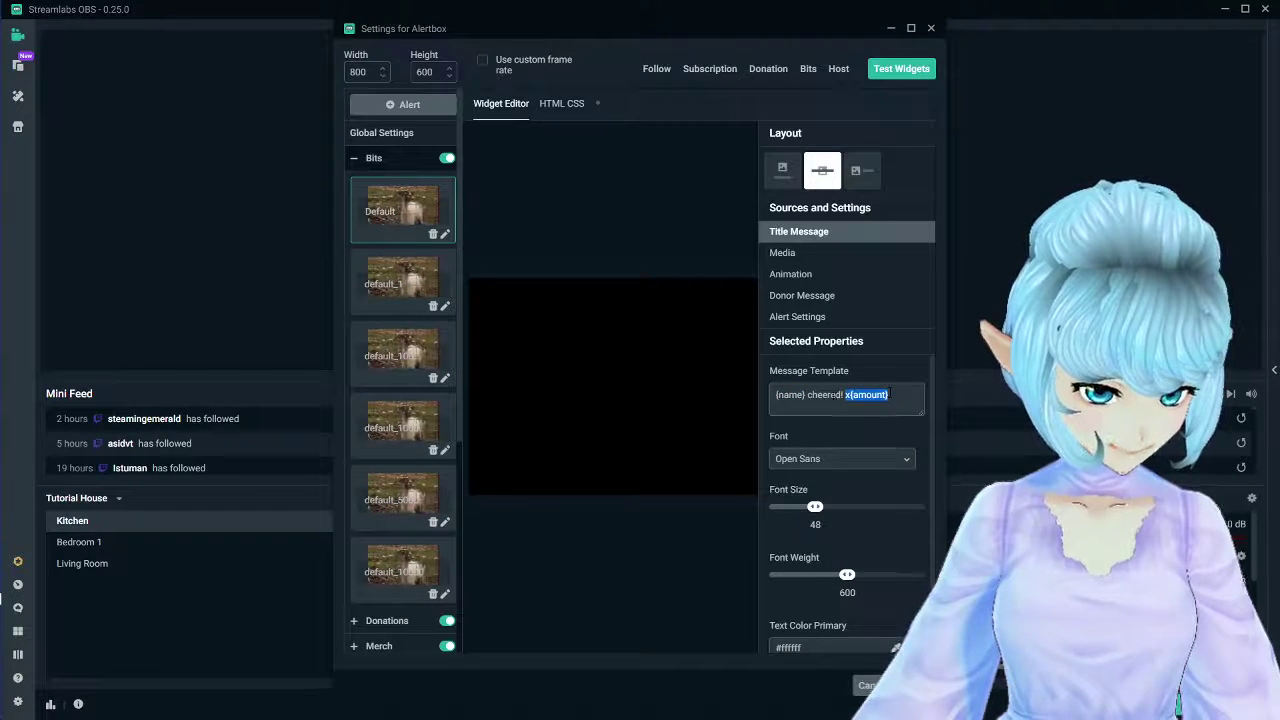
{"action": "left_click_drag", "start_coordinate": [825, 394], "coordinate": [844, 395]}
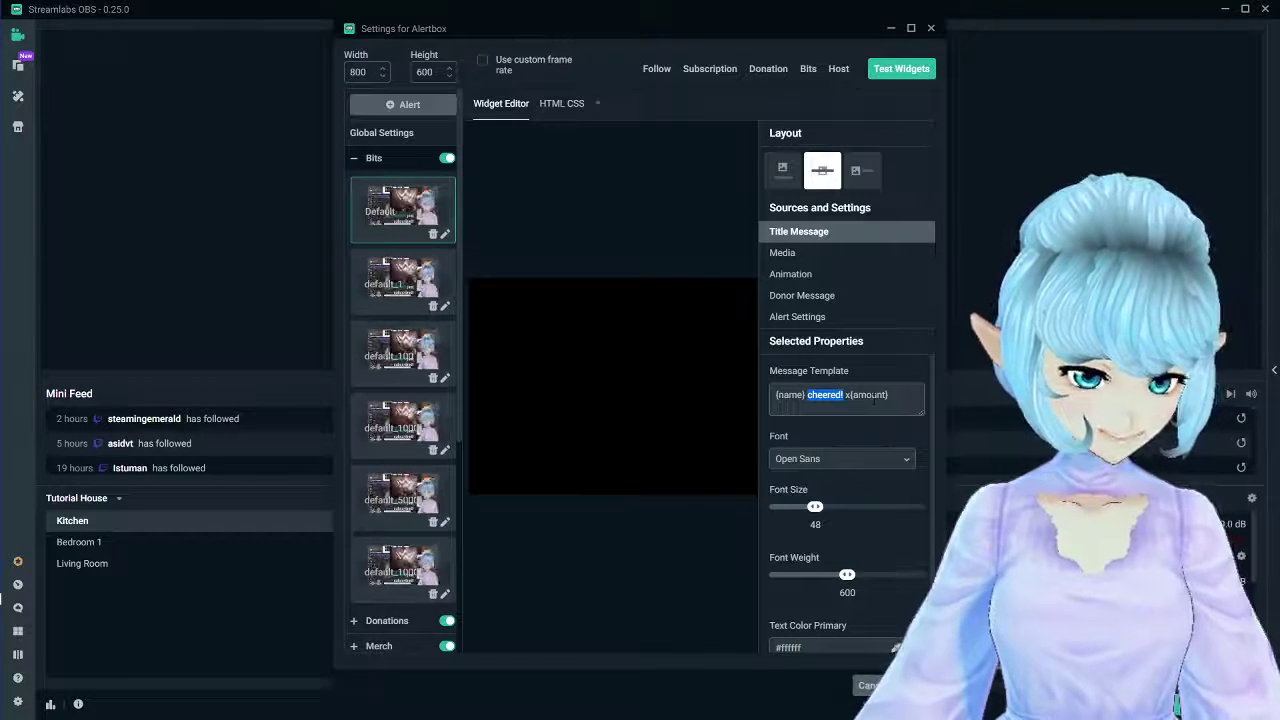
Scroll through the alert settings and show its Media section with volume at 80
{"action": "scroll", "coordinate": [873, 397], "scroll_direction": "down", "scroll_amount": 1}
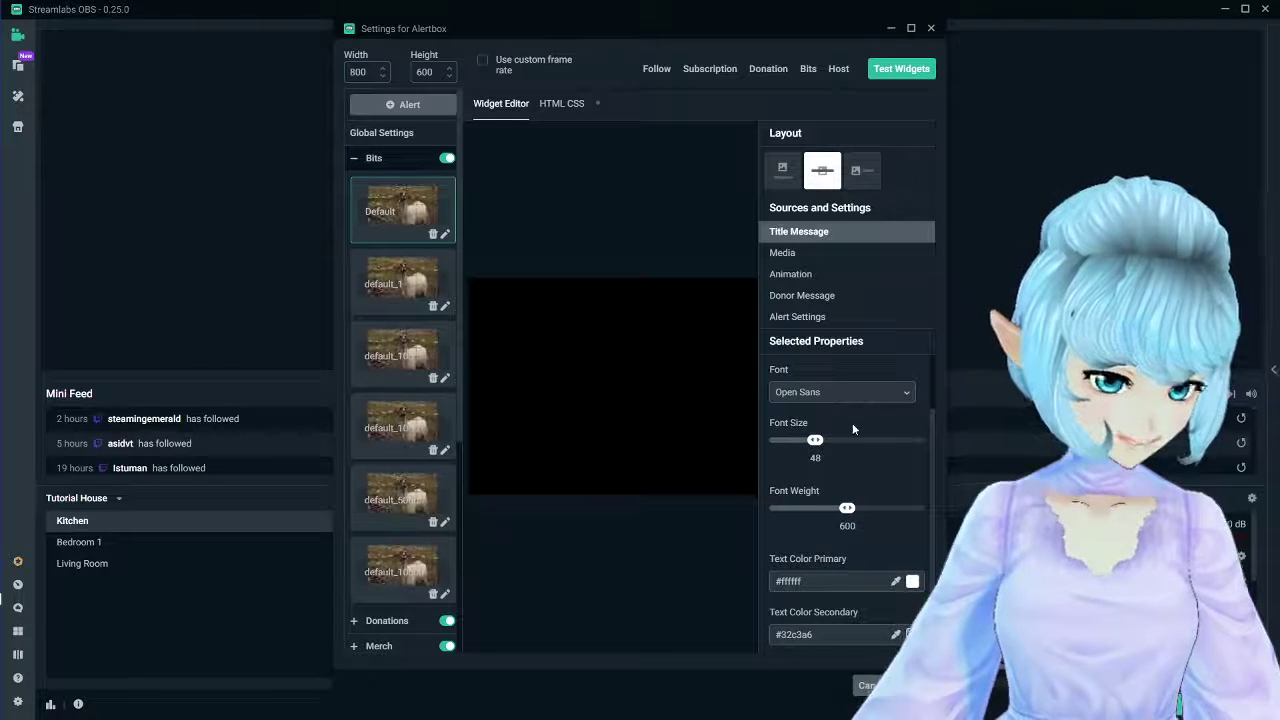
{"action": "scroll", "coordinate": [852, 424], "scroll_direction": "down", "scroll_amount": 1}
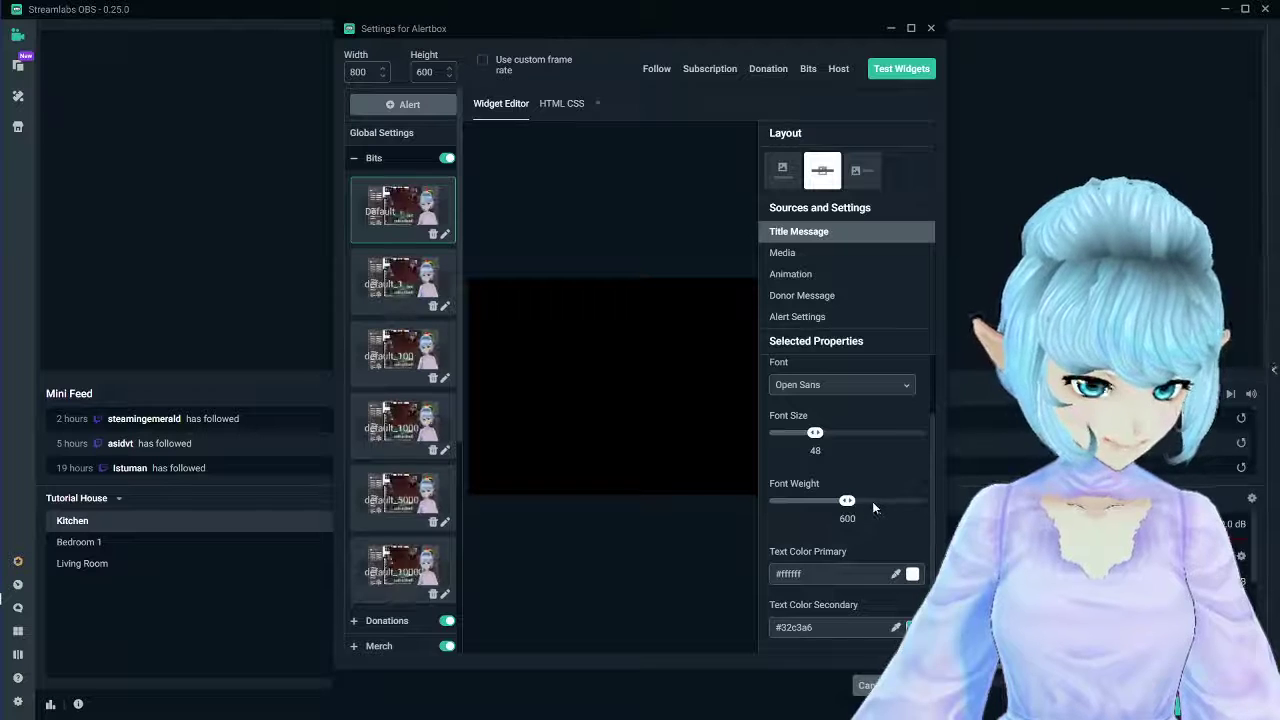
{"action": "scroll", "coordinate": [860, 506], "scroll_direction": "up", "scroll_amount": 2}
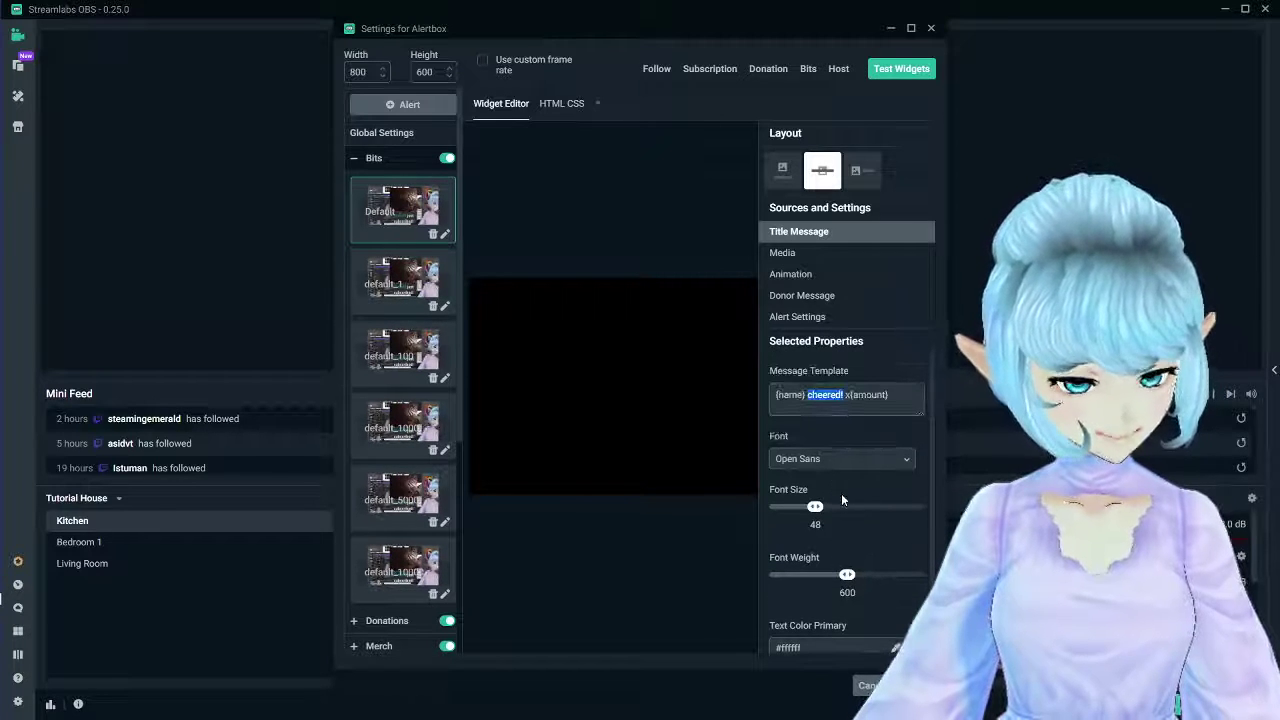
{"action": "scroll", "coordinate": [841, 494], "scroll_direction": "down", "scroll_amount": 2}
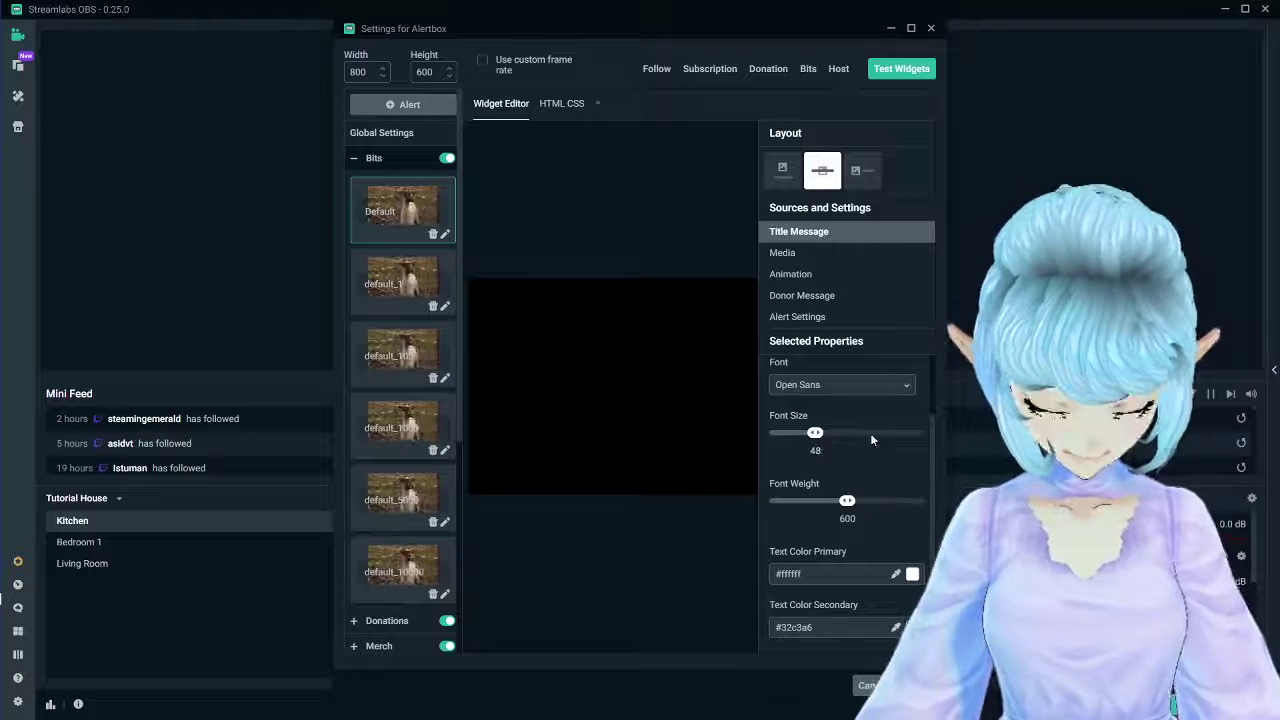
{"action": "left_click", "coordinate": [818, 253]}
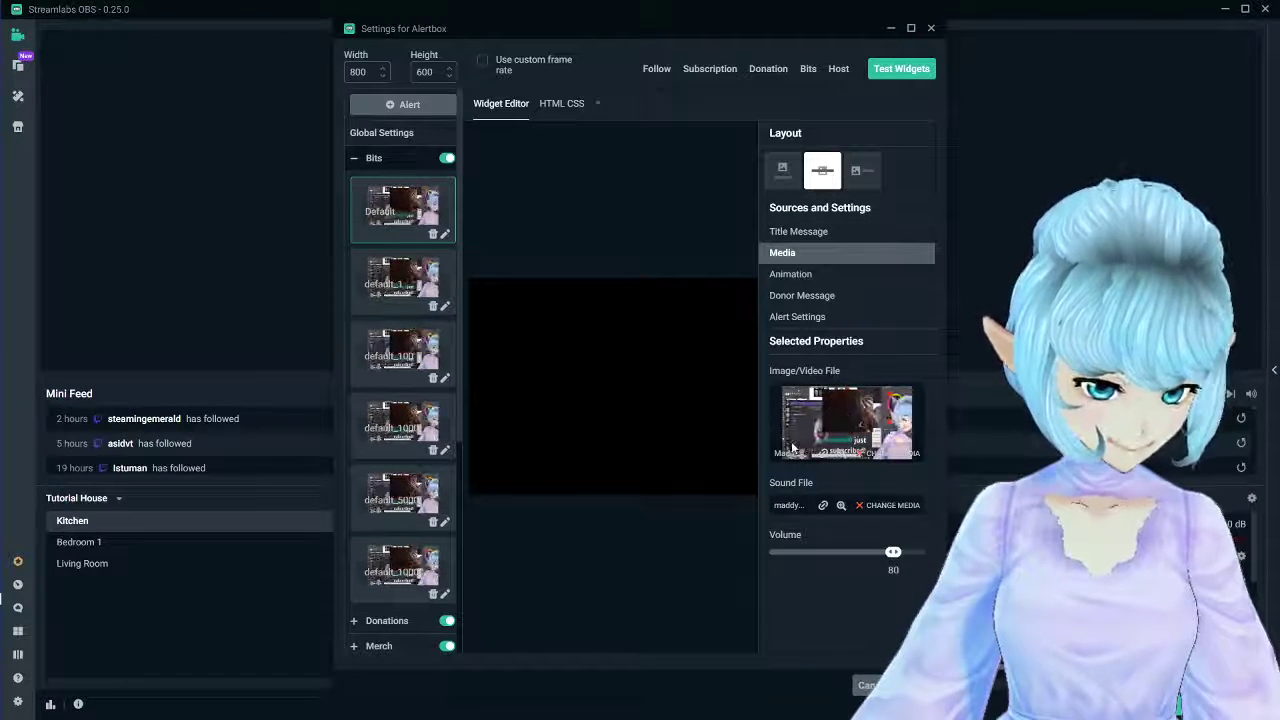
{"action": "left_click", "coordinate": [845, 425]}
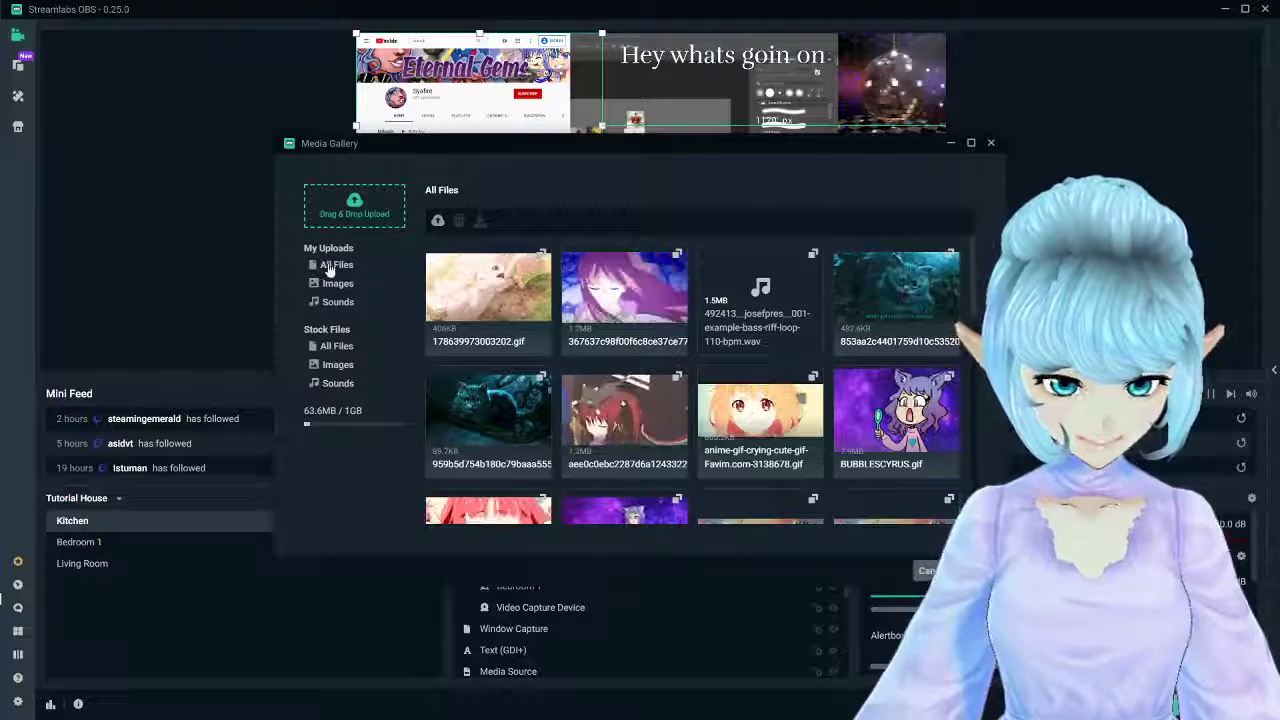
{"action": "scroll", "coordinate": [651, 333], "scroll_direction": "down", "scroll_amount": 3}
{"action": "scroll", "coordinate": [651, 333], "scroll_direction": "down", "scroll_amount": 10}
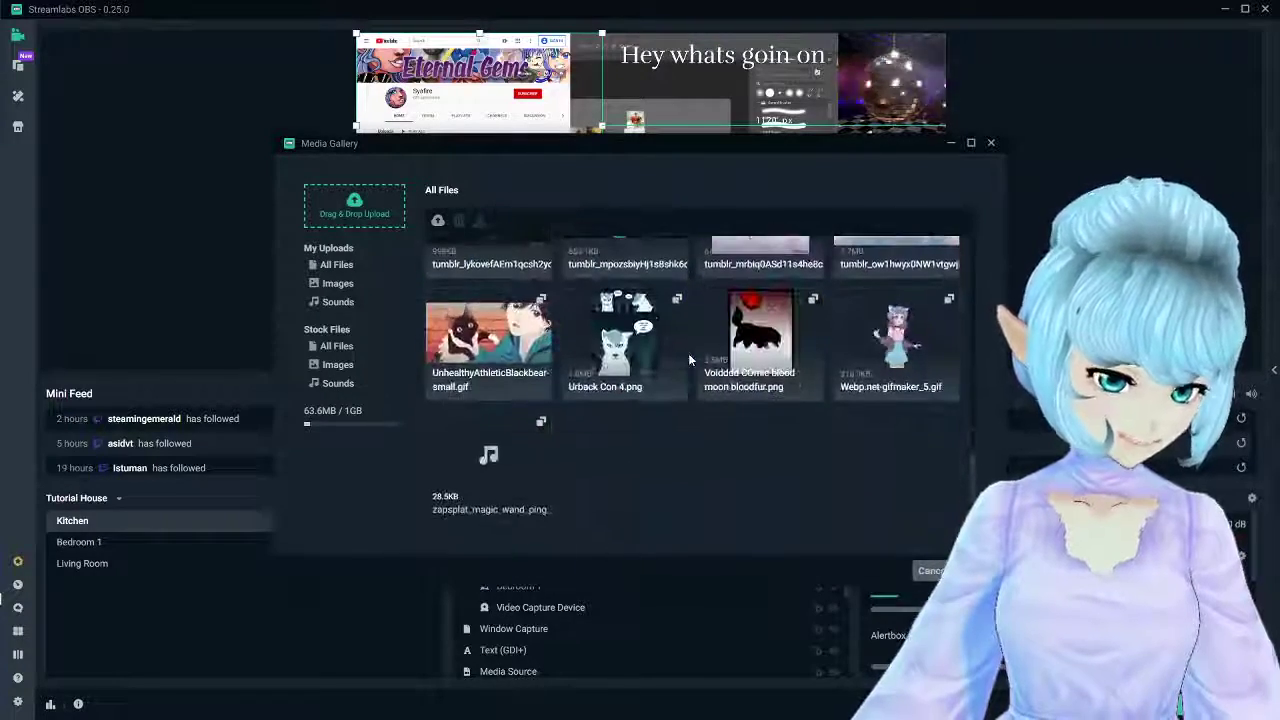
{"action": "scroll", "coordinate": [688, 353], "scroll_direction": "up", "scroll_amount": 12}
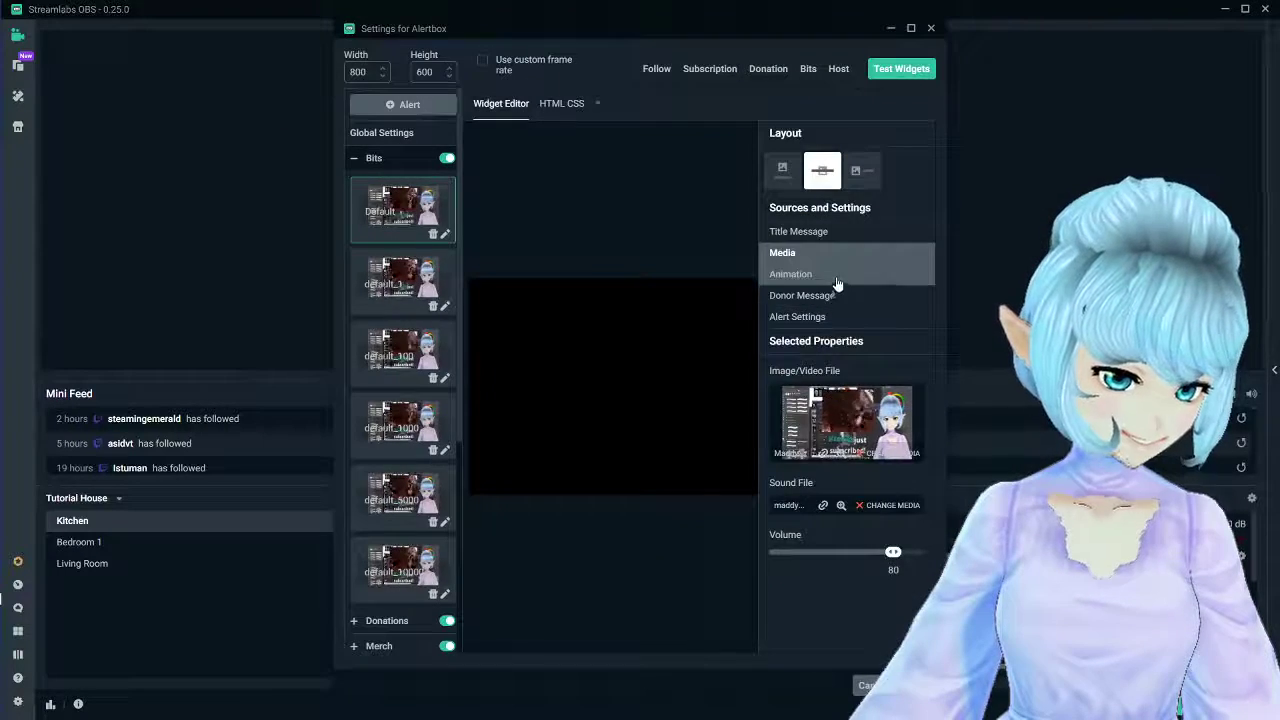
Check the Bits alert's animation settings, keeping Fade In as the show animation
{"action": "left_click", "coordinate": [850, 274]}
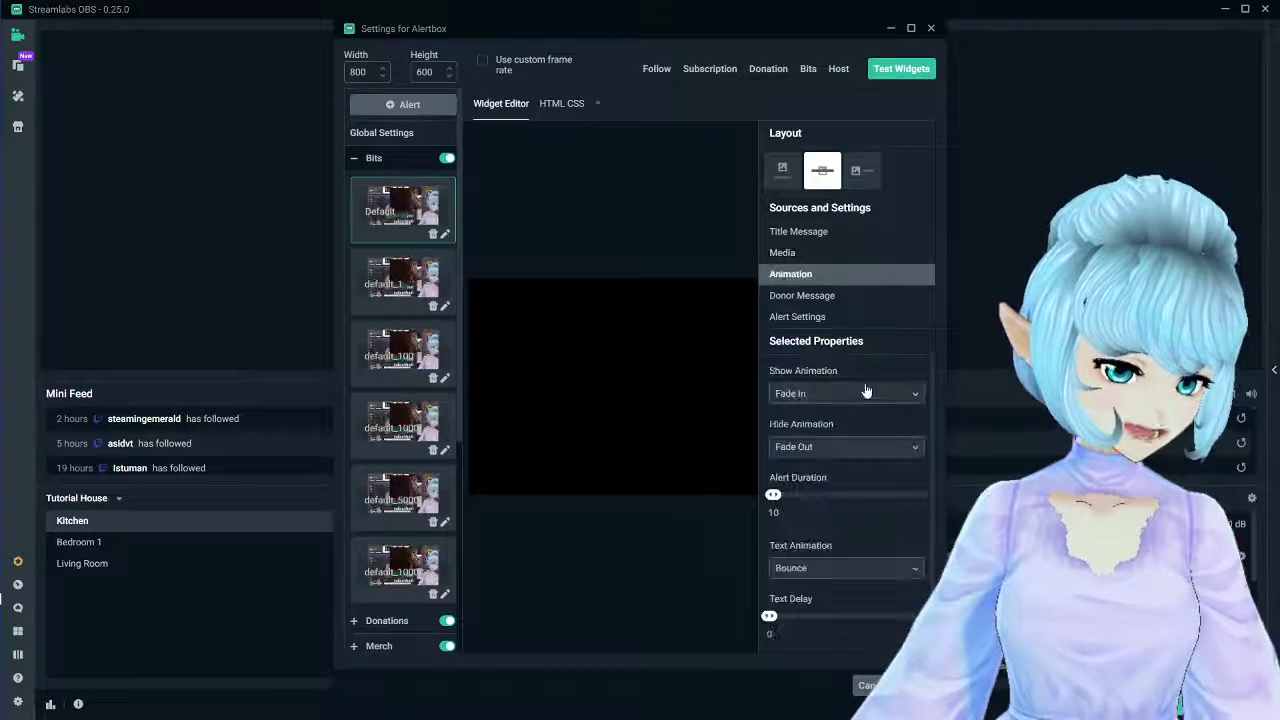
{"action": "scroll", "coordinate": [866, 392], "scroll_direction": "down", "scroll_amount": 1}
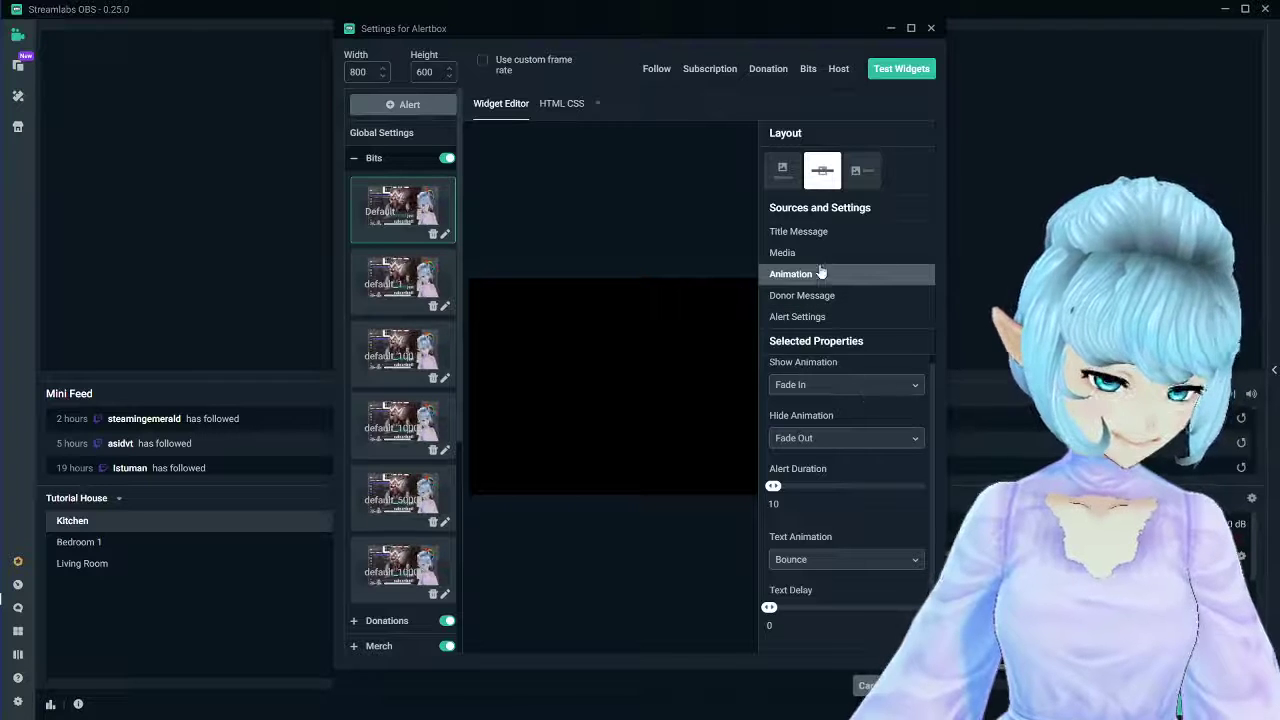
{"action": "left_click", "coordinate": [834, 389]}
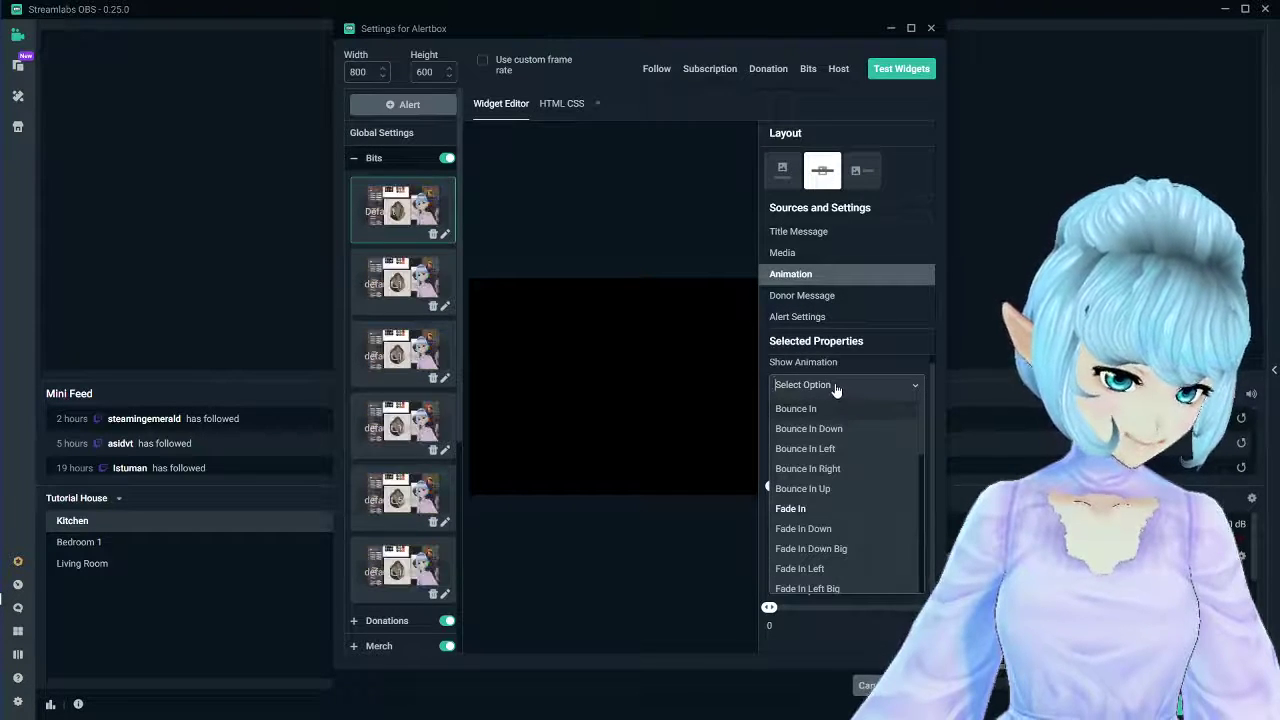
{"action": "left_click", "coordinate": [901, 382]}
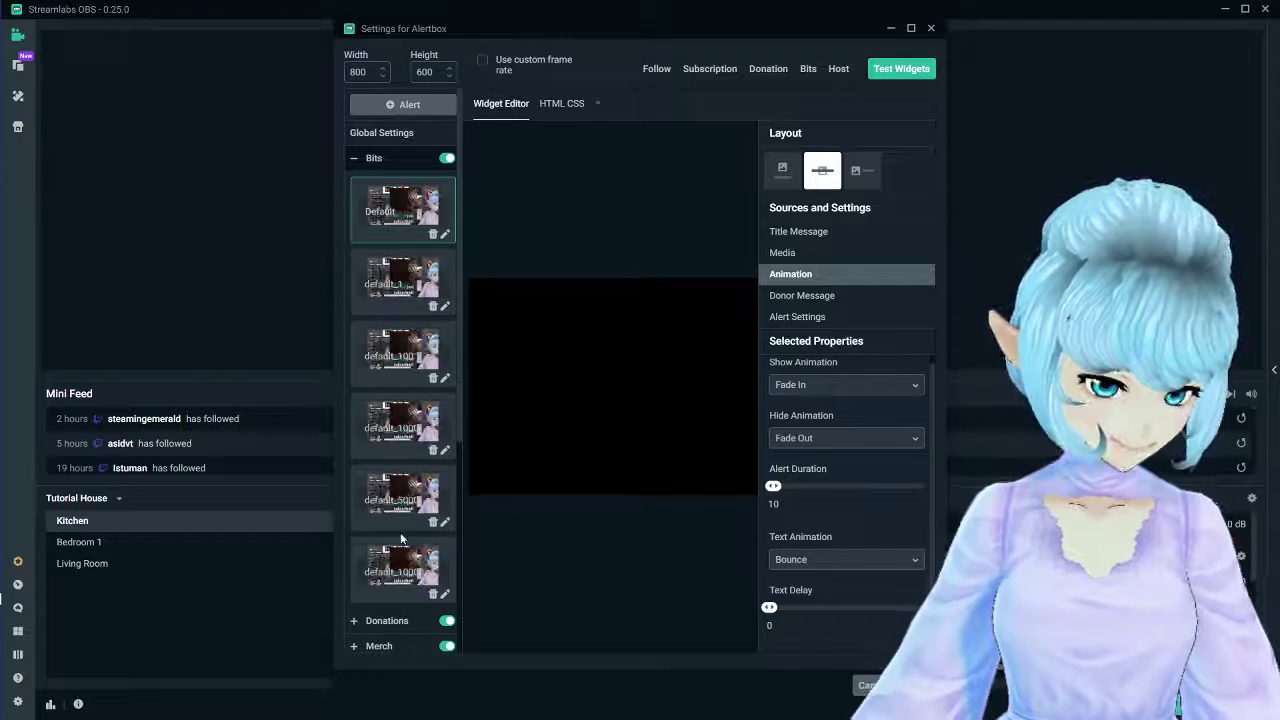
Look over Donor Message, then show Alert Settings with 0 trigger minimum and Randomly variation
{"action": "left_click", "coordinate": [843, 296]}
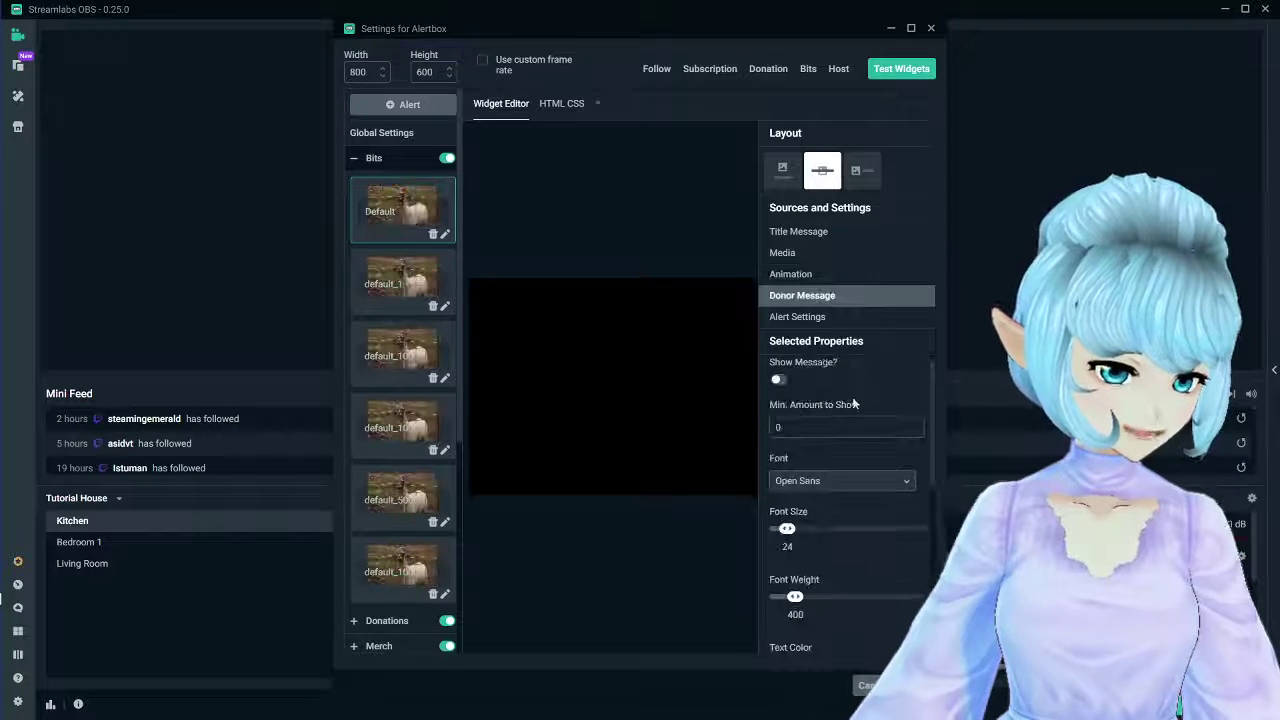
{"action": "scroll", "coordinate": [845, 480], "scroll_direction": "down", "scroll_amount": 6}
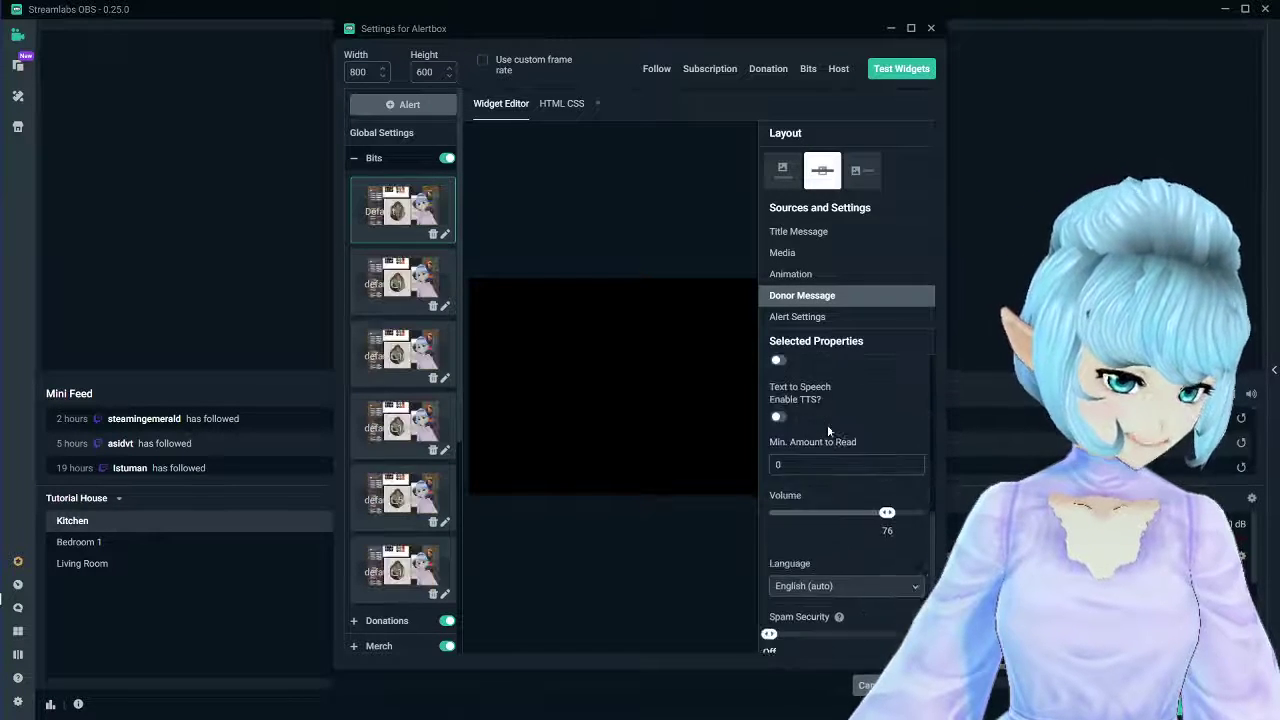
{"action": "scroll", "coordinate": [838, 423], "scroll_direction": "up", "scroll_amount": 6}
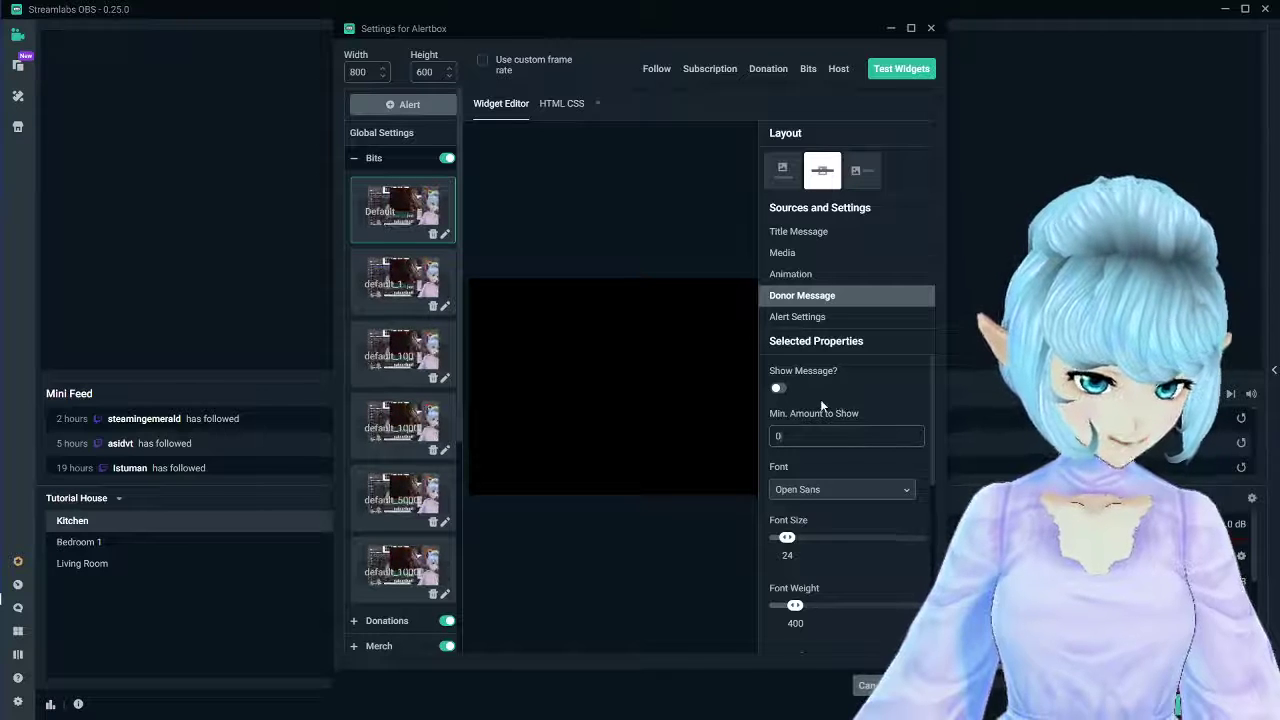
{"action": "left_click", "coordinate": [800, 318]}
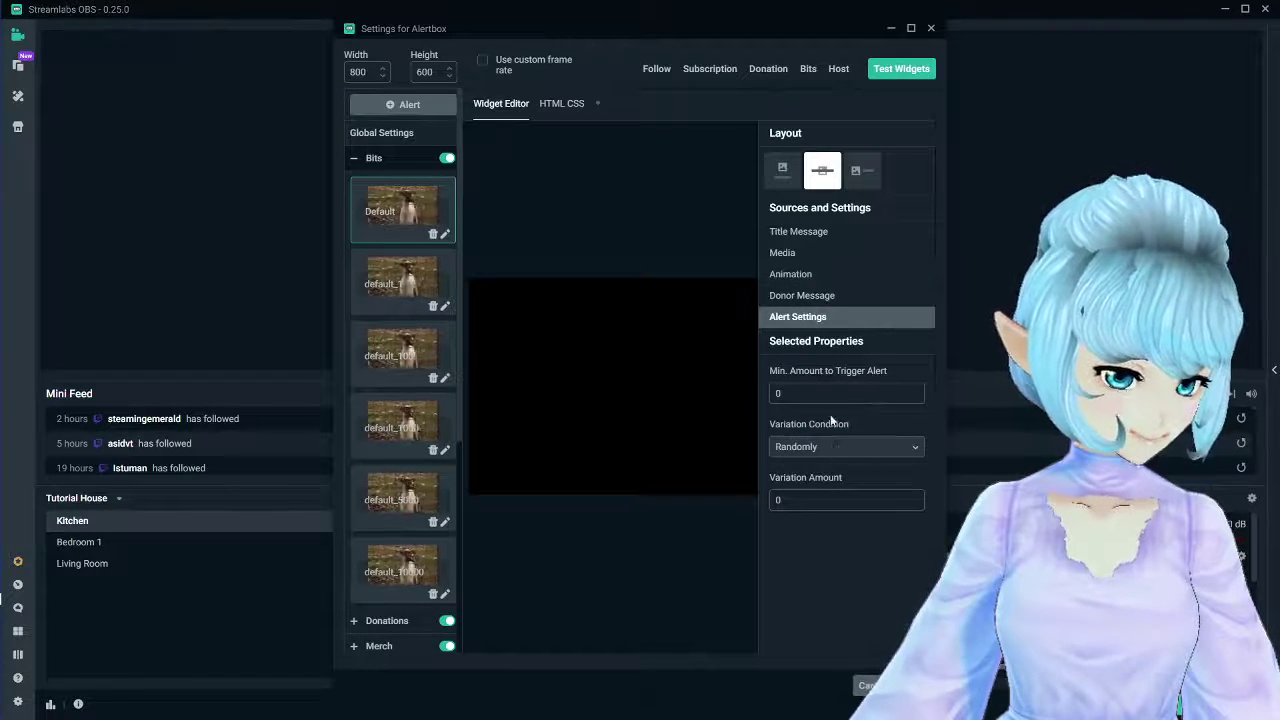
Flip through the Bits Title Message, Media and Donor Message sections, then expand Donations
{"action": "left_click", "coordinate": [803, 235]}
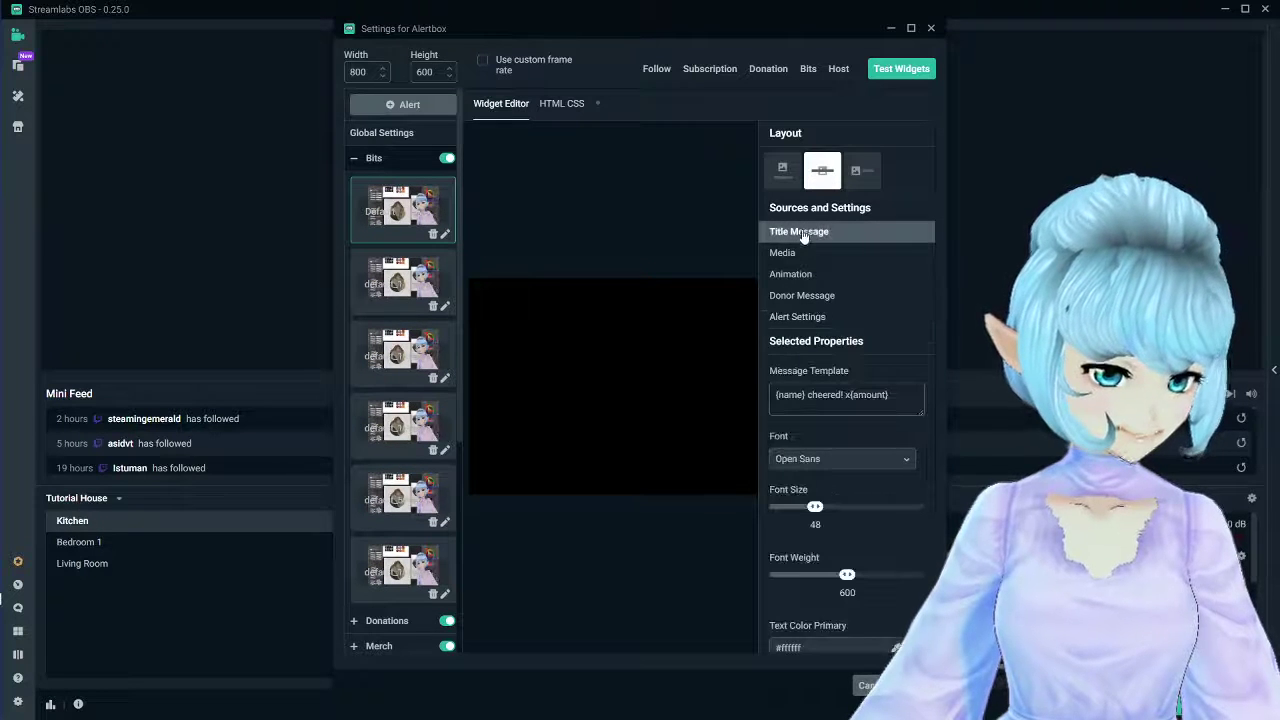
{"action": "left_click", "coordinate": [813, 255]}
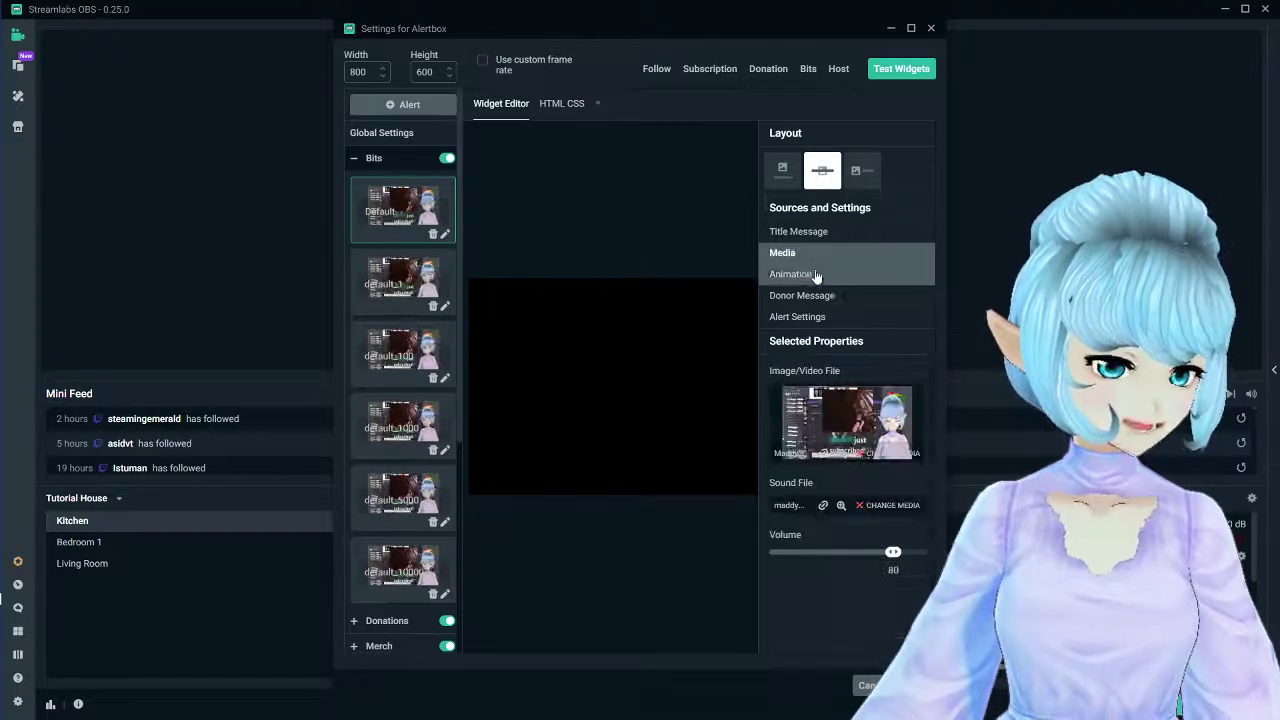
{"action": "left_click", "coordinate": [832, 296]}
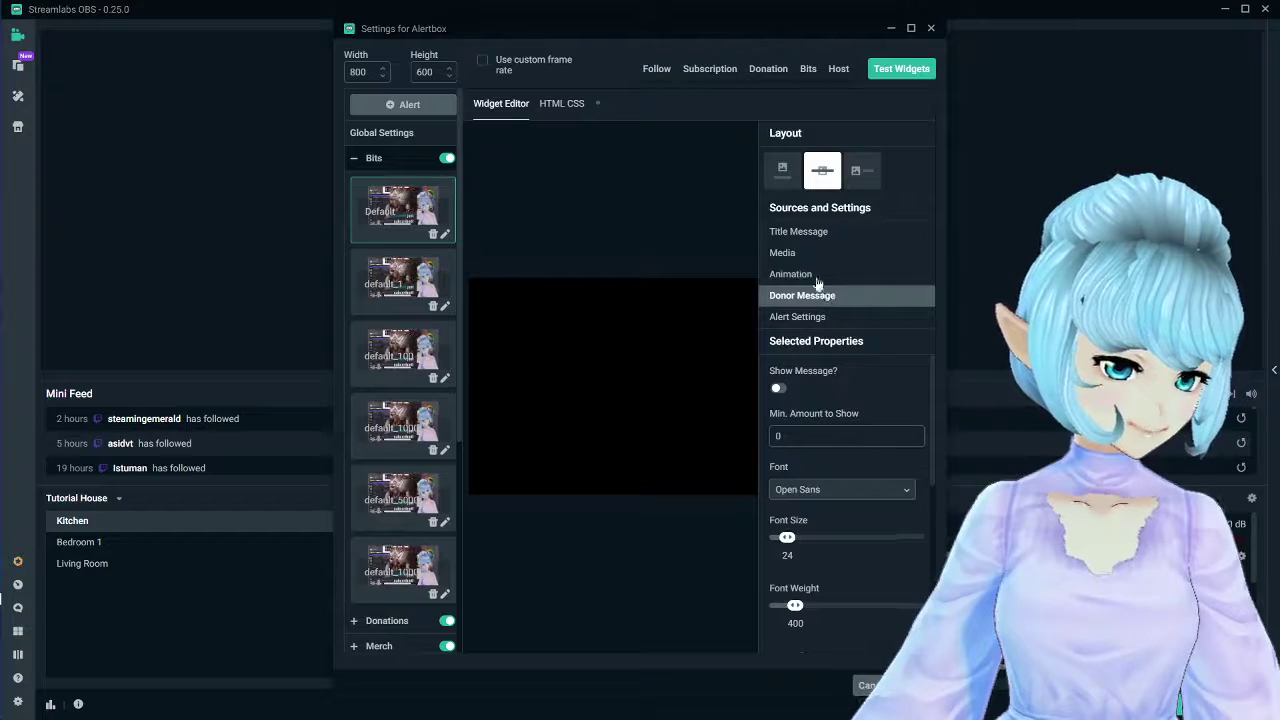
{"action": "left_click", "coordinate": [800, 232]}
{"action": "left_click", "coordinate": [780, 253]}
{"action": "scroll", "coordinate": [403, 358], "scroll_direction": "down", "scroll_amount": 5}
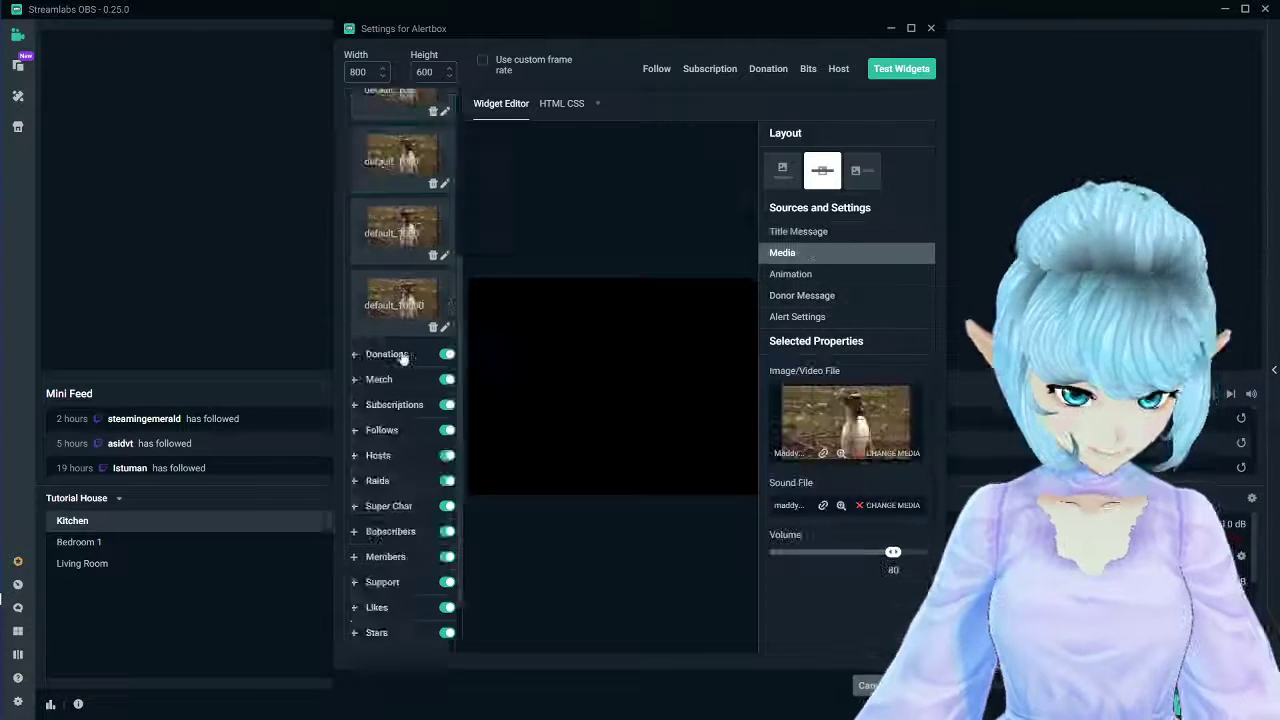
{"action": "left_click", "coordinate": [390, 354]}
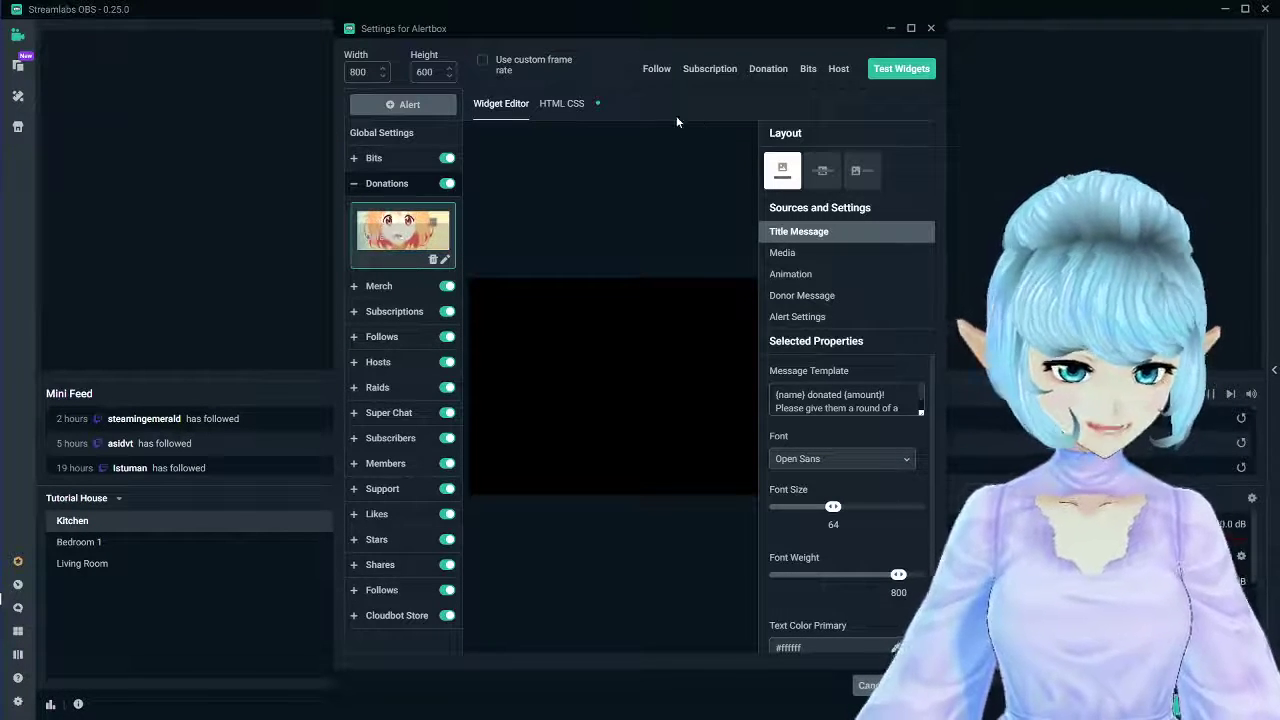
Play test Donation and Bits alerts, open Merch, and play a test Subscription alert
{"action": "left_click", "coordinate": [762, 72]}
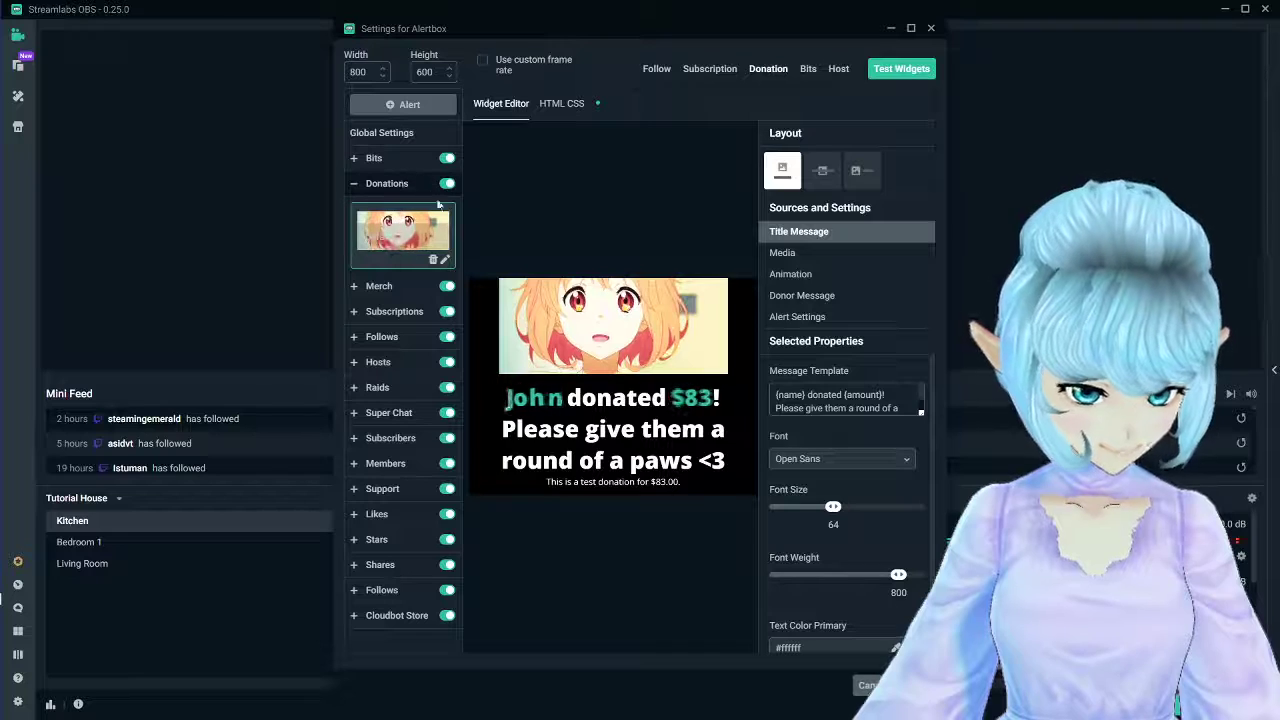
{"action": "left_click", "coordinate": [400, 158]}
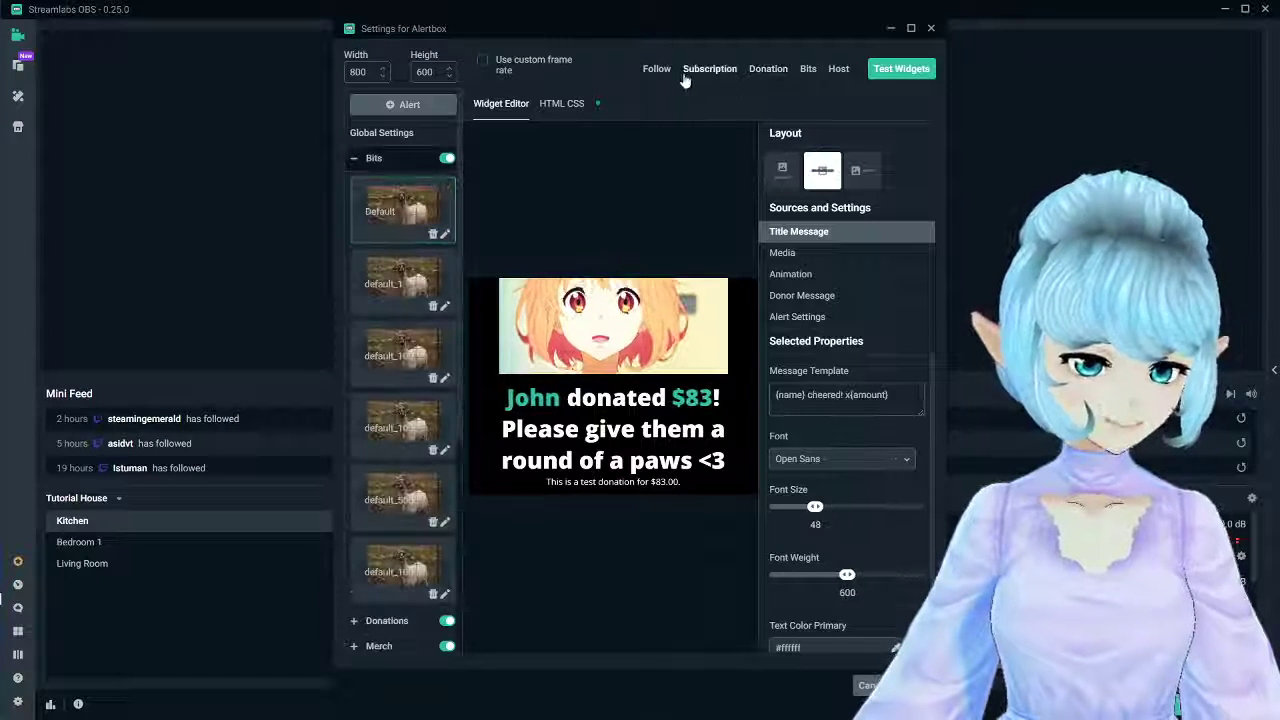
{"action": "left_click", "coordinate": [808, 69]}
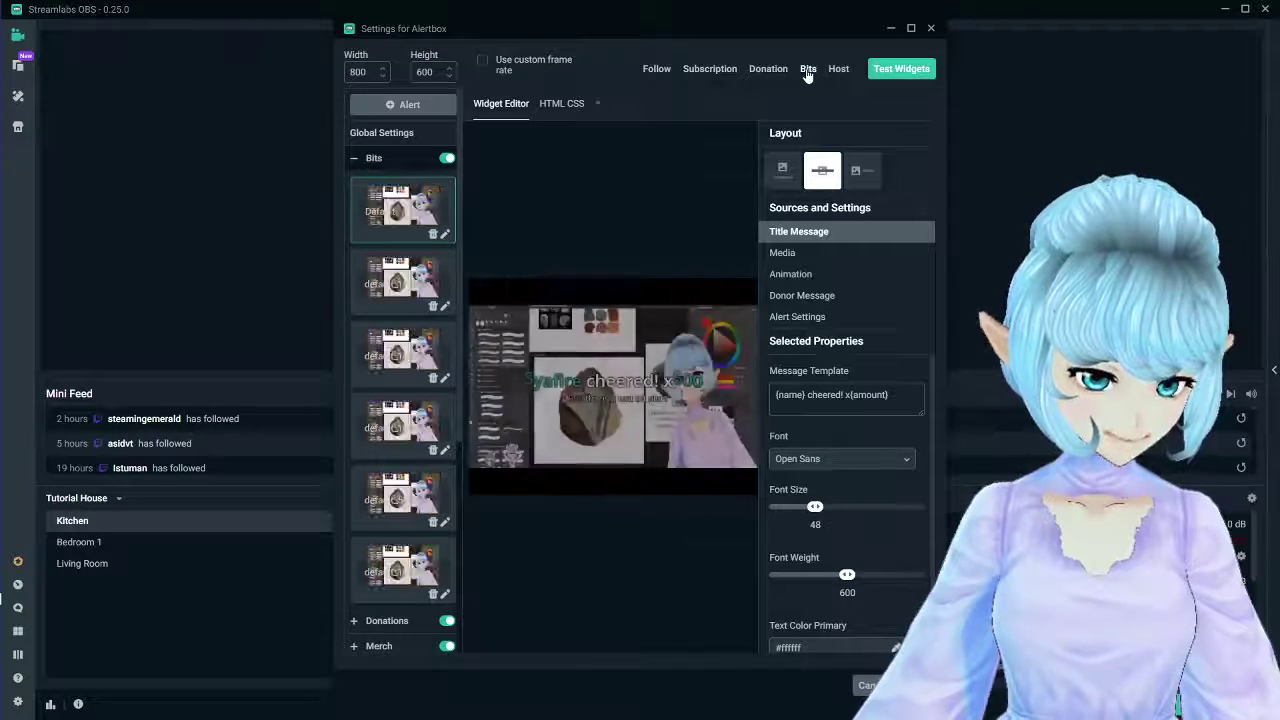
{"action": "scroll", "coordinate": [410, 300], "scroll_direction": "down", "scroll_amount": 5}
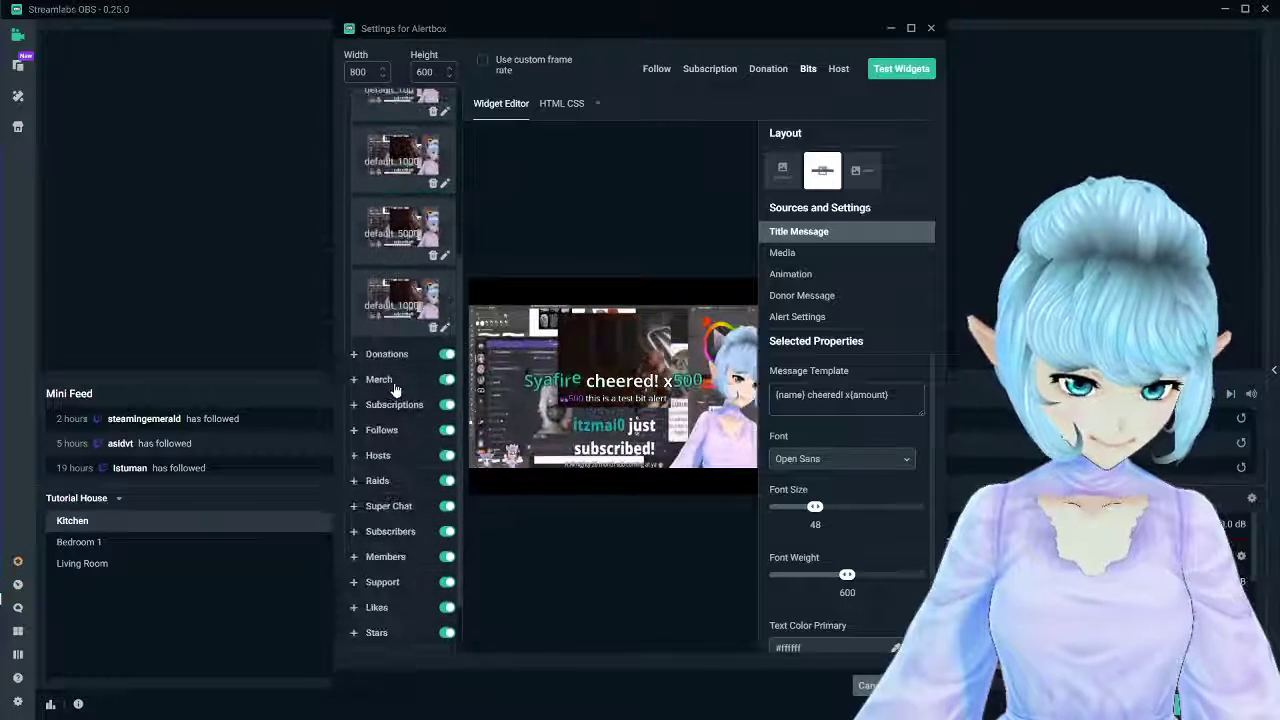
{"action": "left_click", "coordinate": [382, 380]}
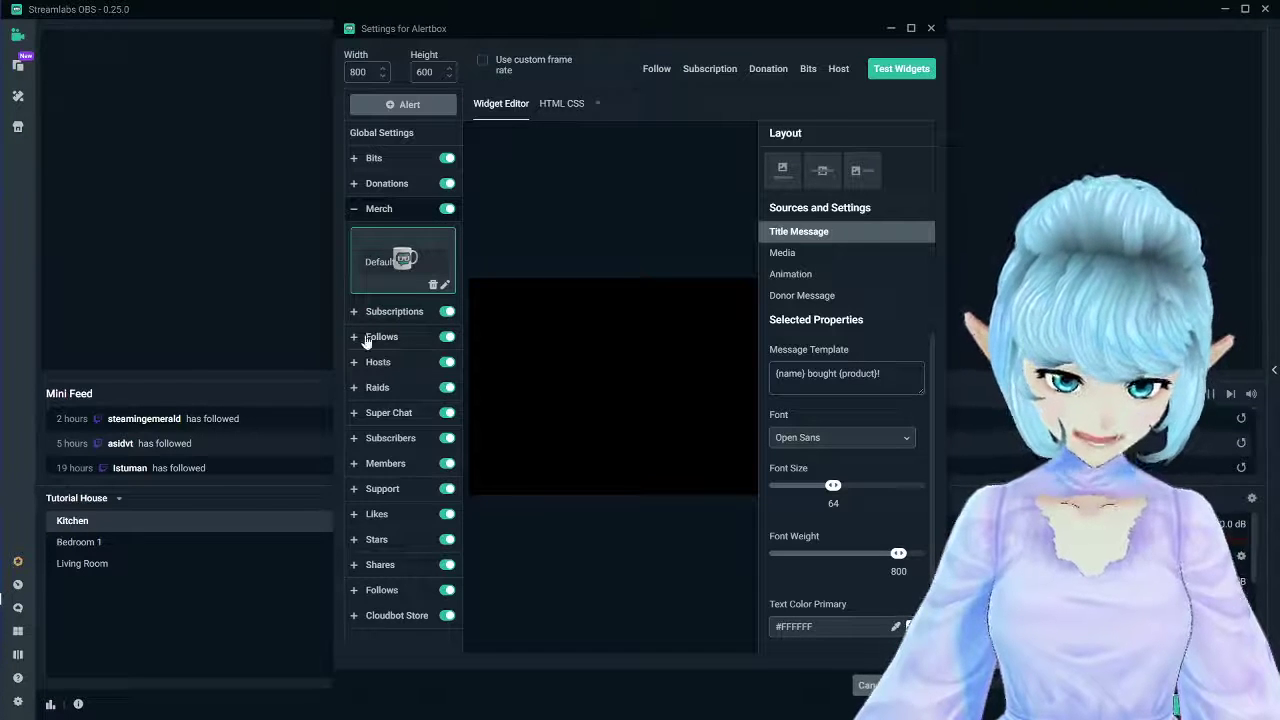
{"action": "left_click", "coordinate": [391, 313]}
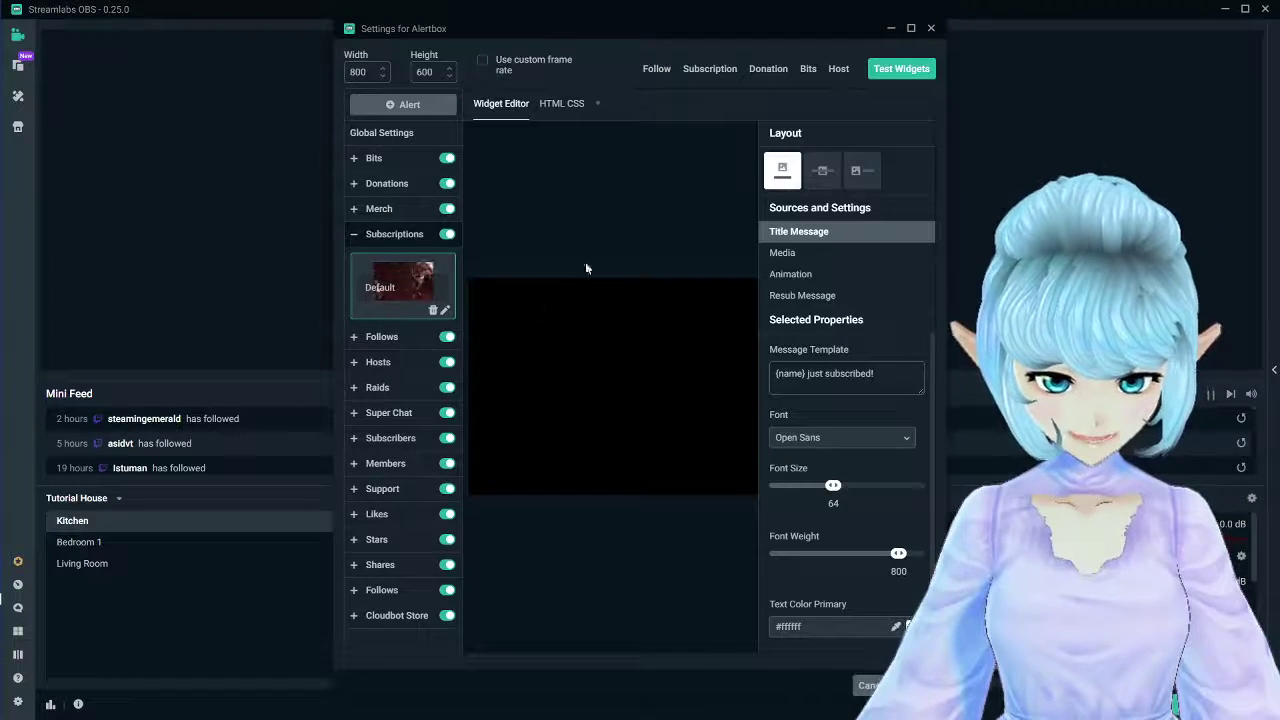
{"action": "left_click", "coordinate": [719, 76]}
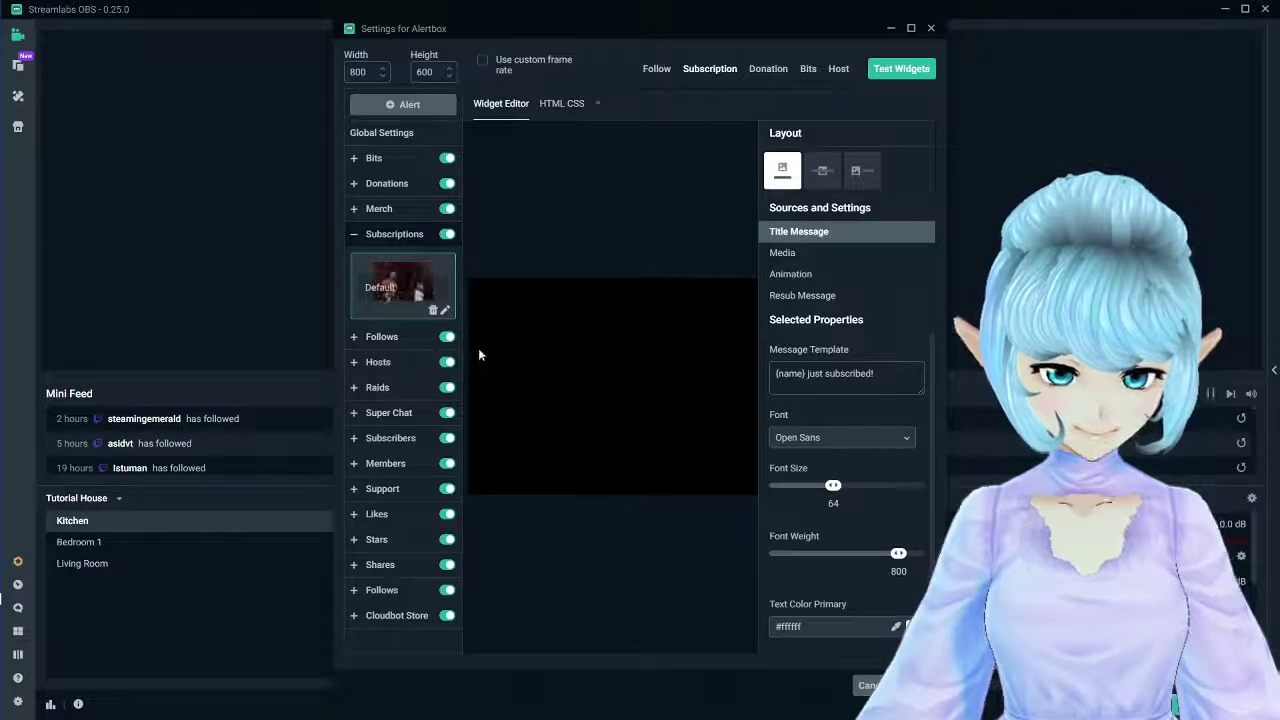
Play test Follow and Host alerts, then open the Subscribers, Members and Support alerts
{"action": "left_click", "coordinate": [428, 340]}
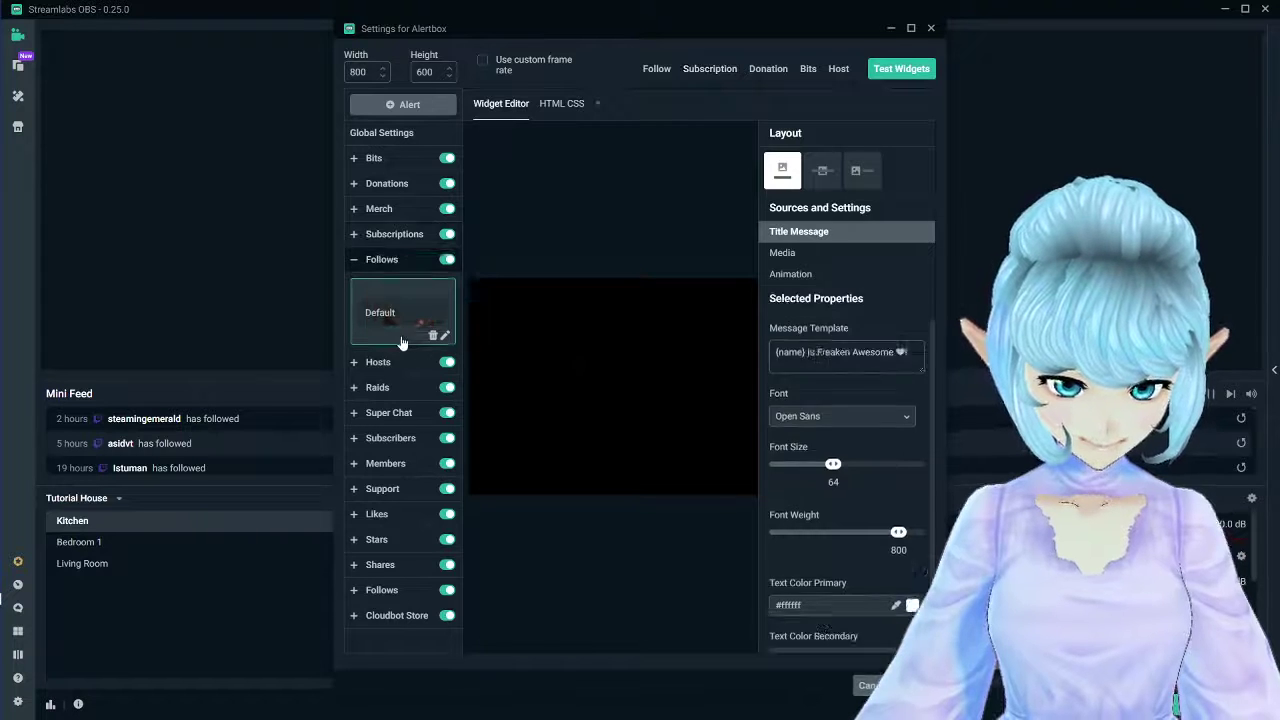
{"action": "left_click", "coordinate": [658, 72]}
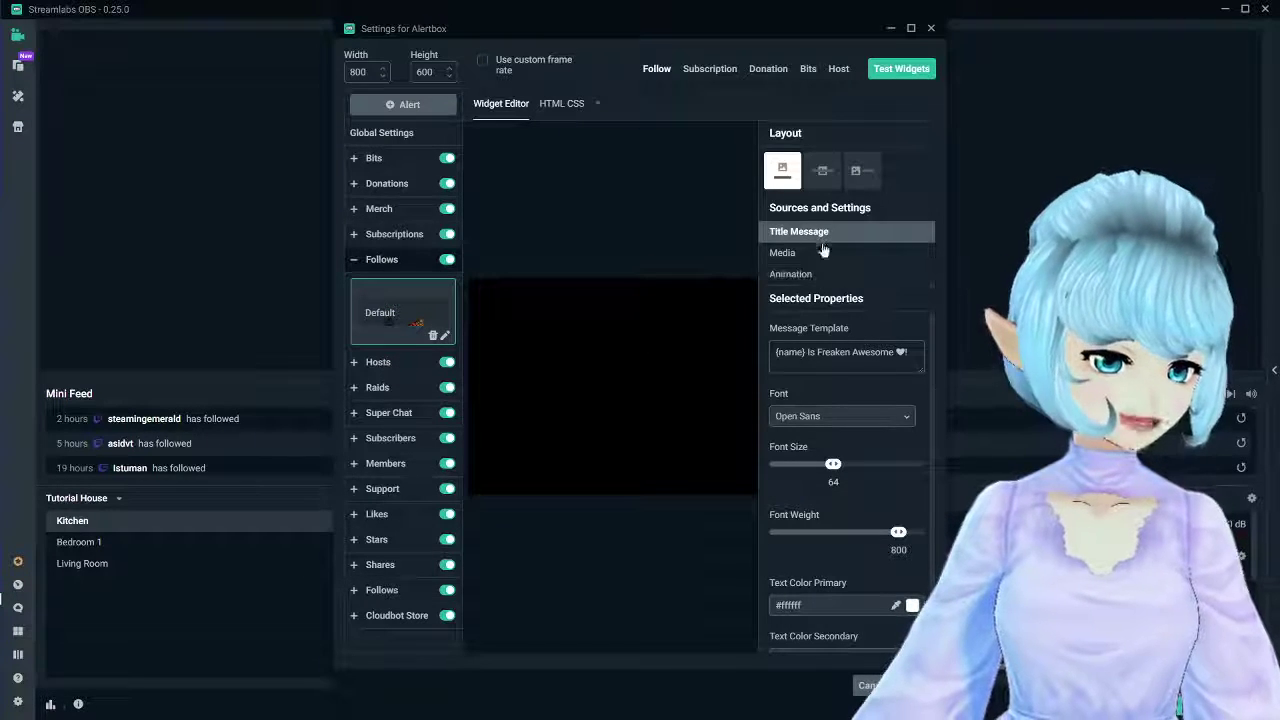
{"action": "scroll", "coordinate": [833, 370], "scroll_direction": "down", "scroll_amount": 1}
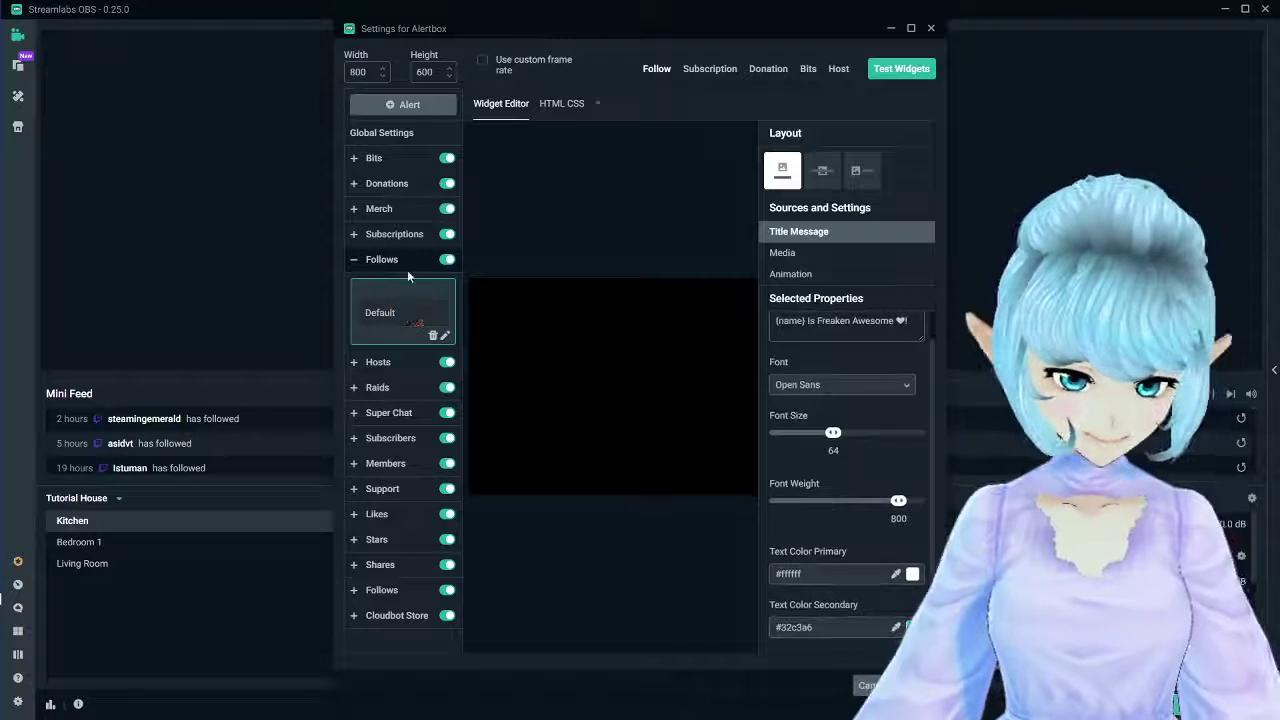
{"action": "left_click", "coordinate": [378, 364]}
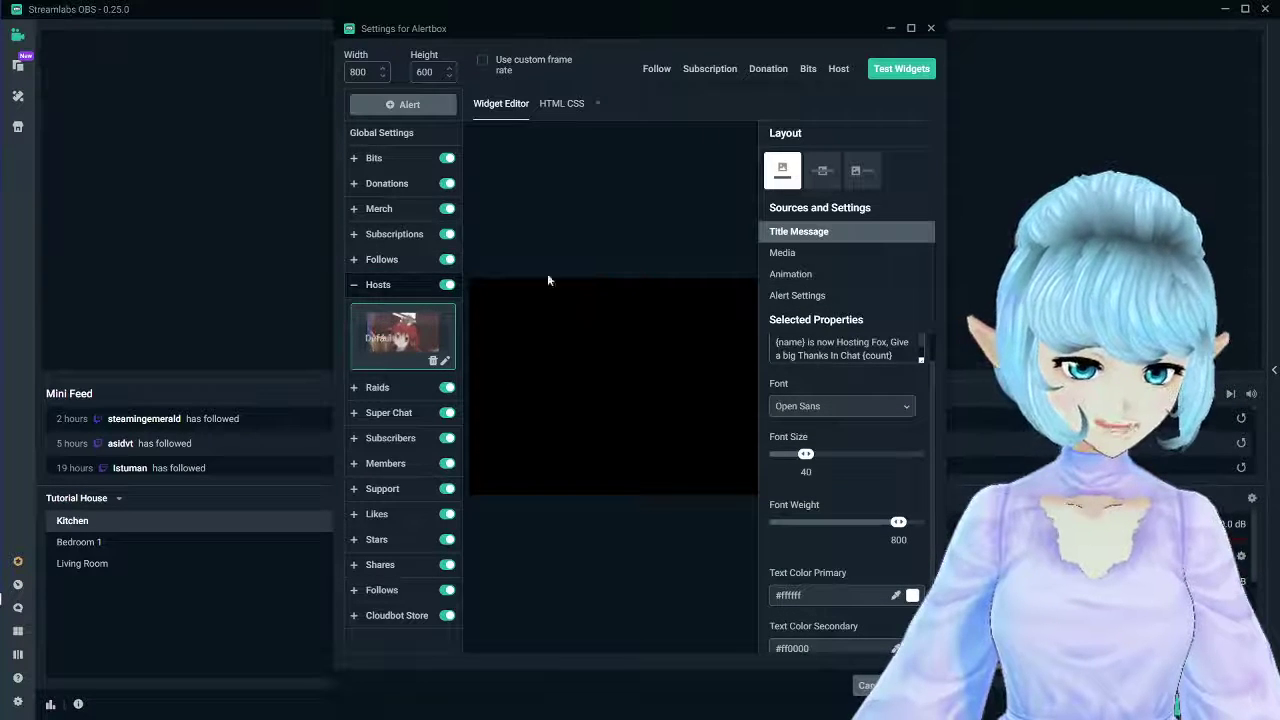
{"action": "left_click", "coordinate": [836, 69]}
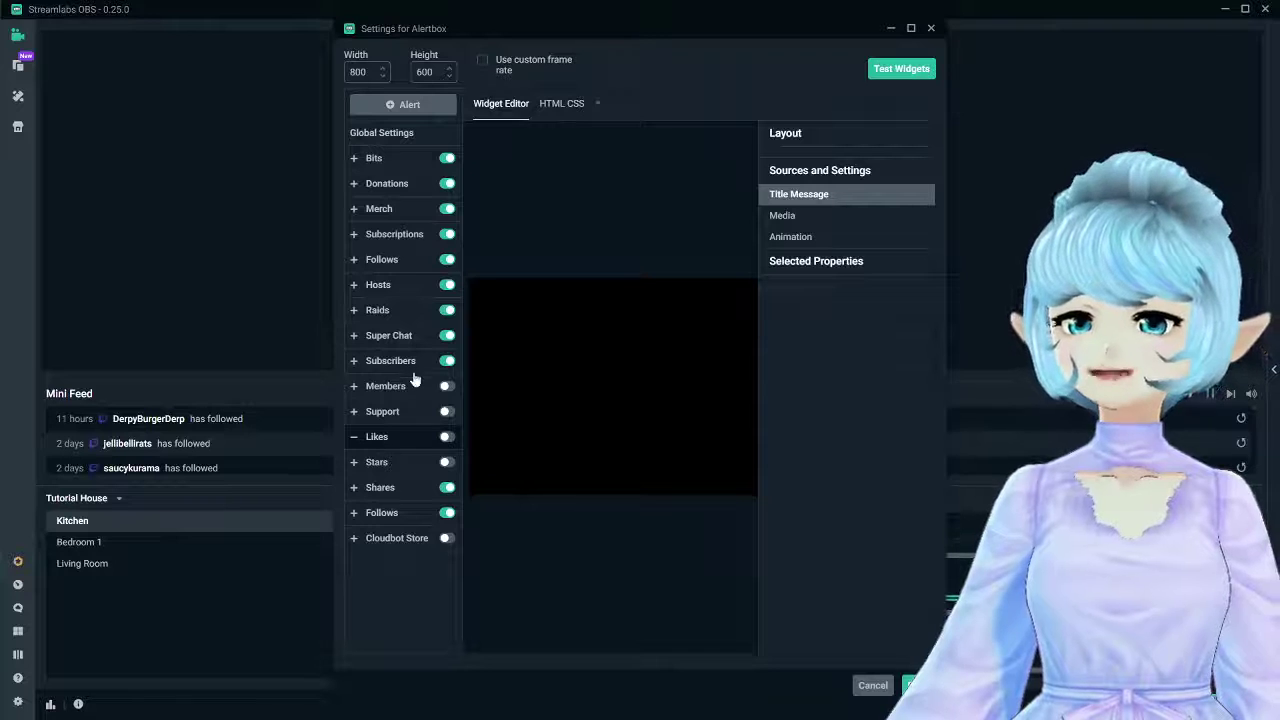
{"action": "left_click", "coordinate": [417, 368]}
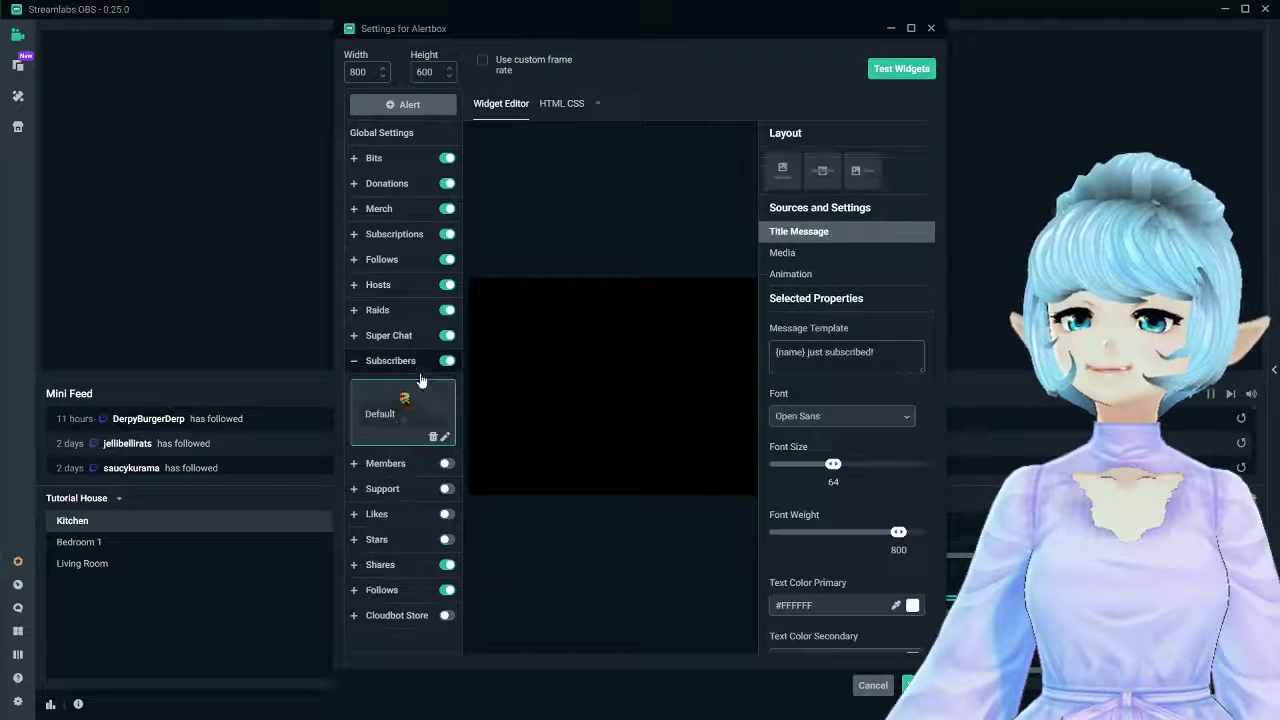
{"action": "left_click", "coordinate": [410, 476]}
{"action": "left_click", "coordinate": [414, 486]}
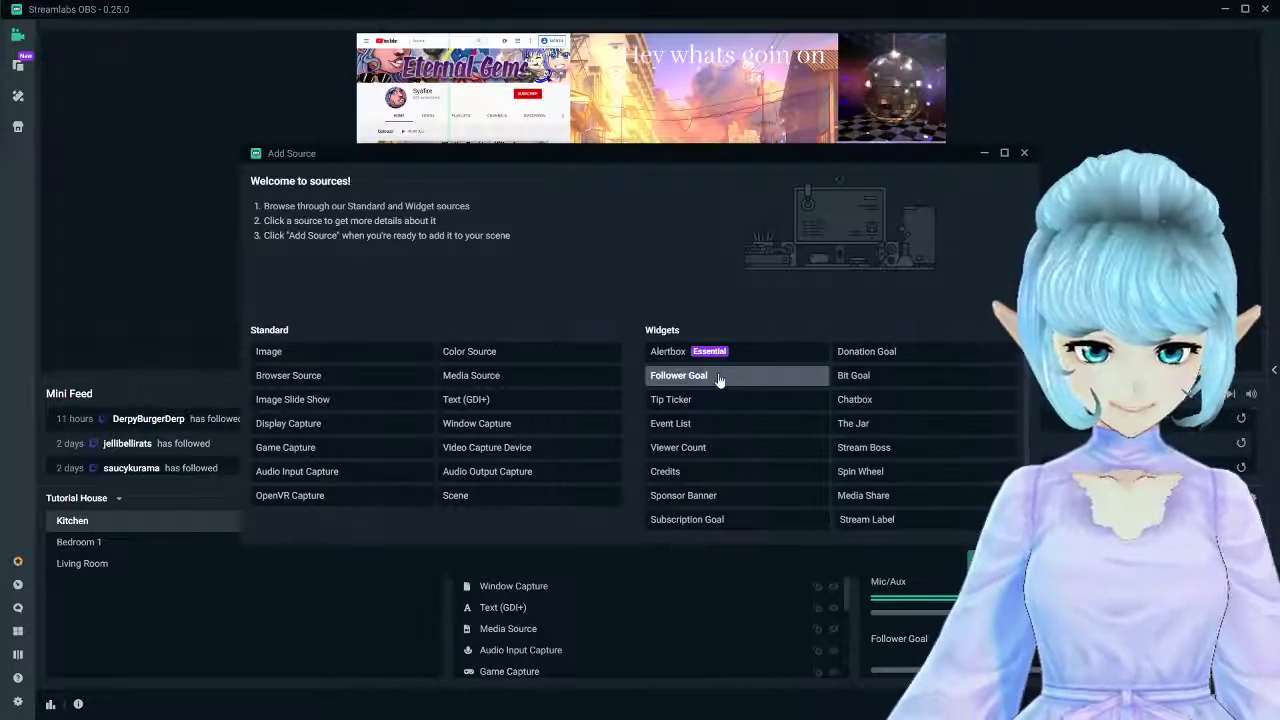
Add a Follower Goal widget source to the Kitchen scene
{"action": "left_click", "coordinate": [697, 387]}
{"action": "left_click", "coordinate": [800, 195]}
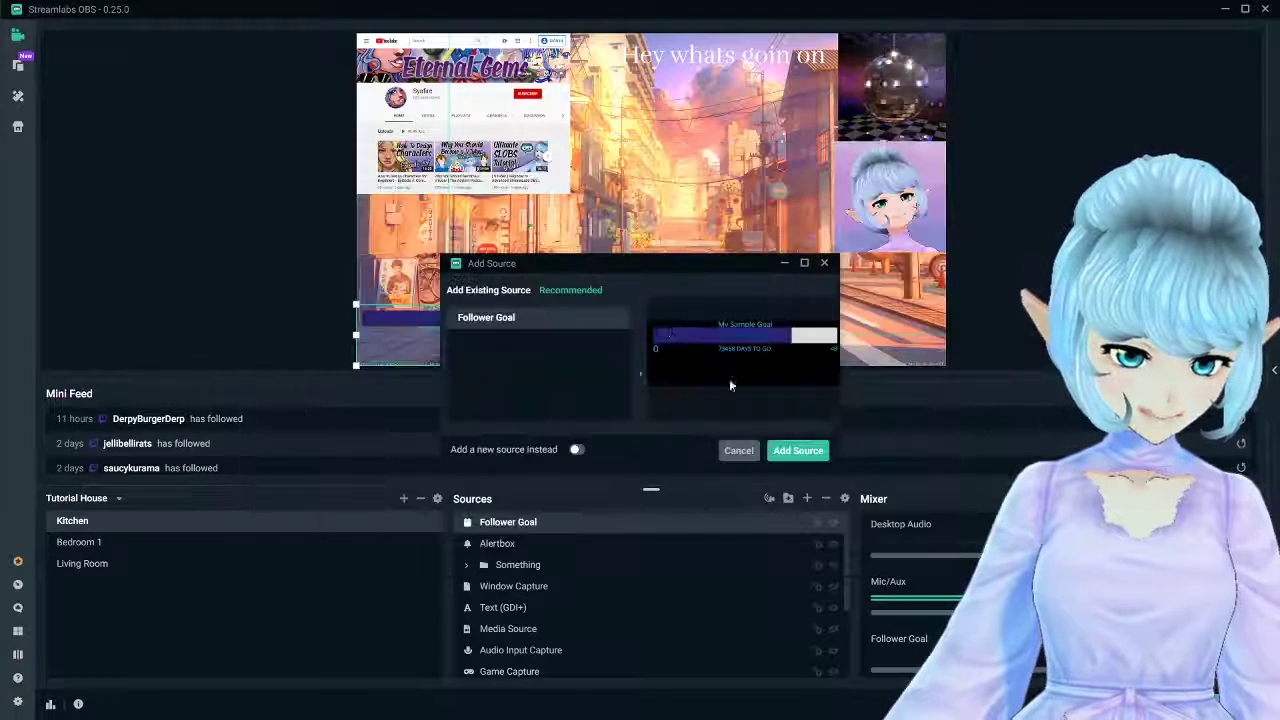
{"action": "left_click", "coordinate": [798, 450]}
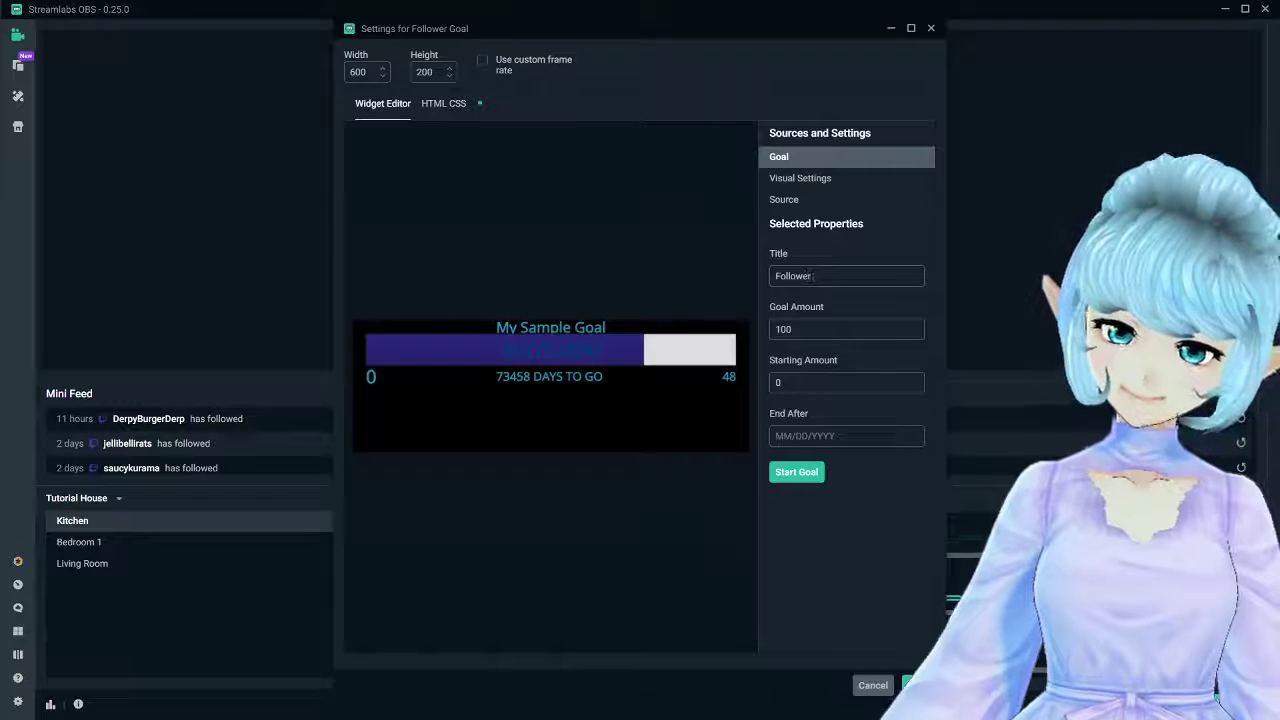
Close the goal editor, then move the My Sample Goal bar lower and narrow it slightly
{"action": "double_click", "coordinate": [771, 322]}
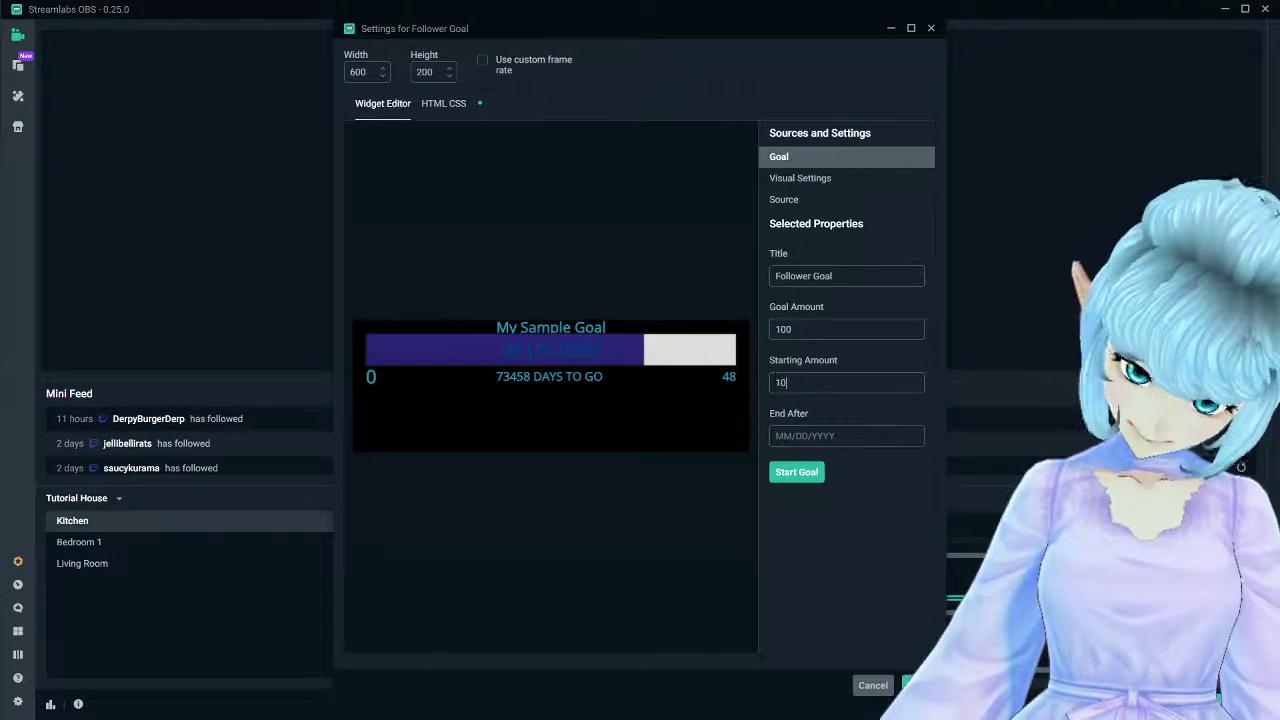
{"action": "key", "text": "Escape"}
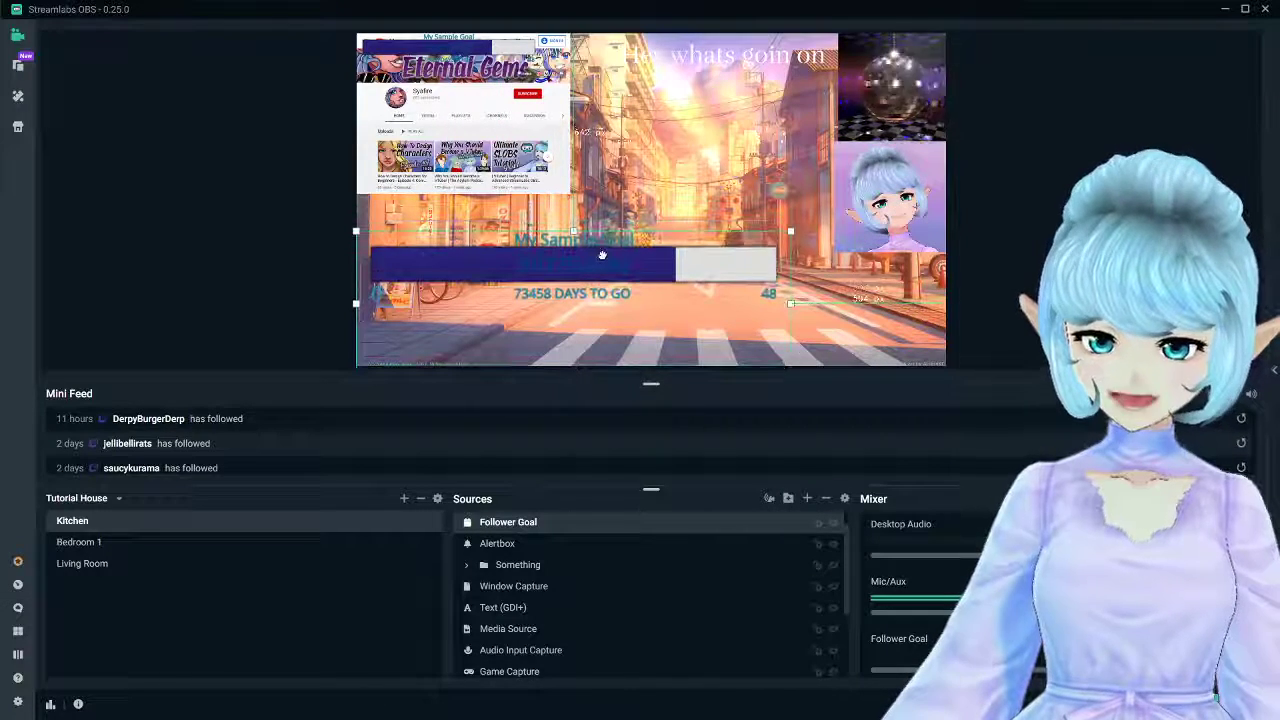
{"action": "left_click_drag", "start_coordinate": [602, 255], "coordinate": [607, 304]}
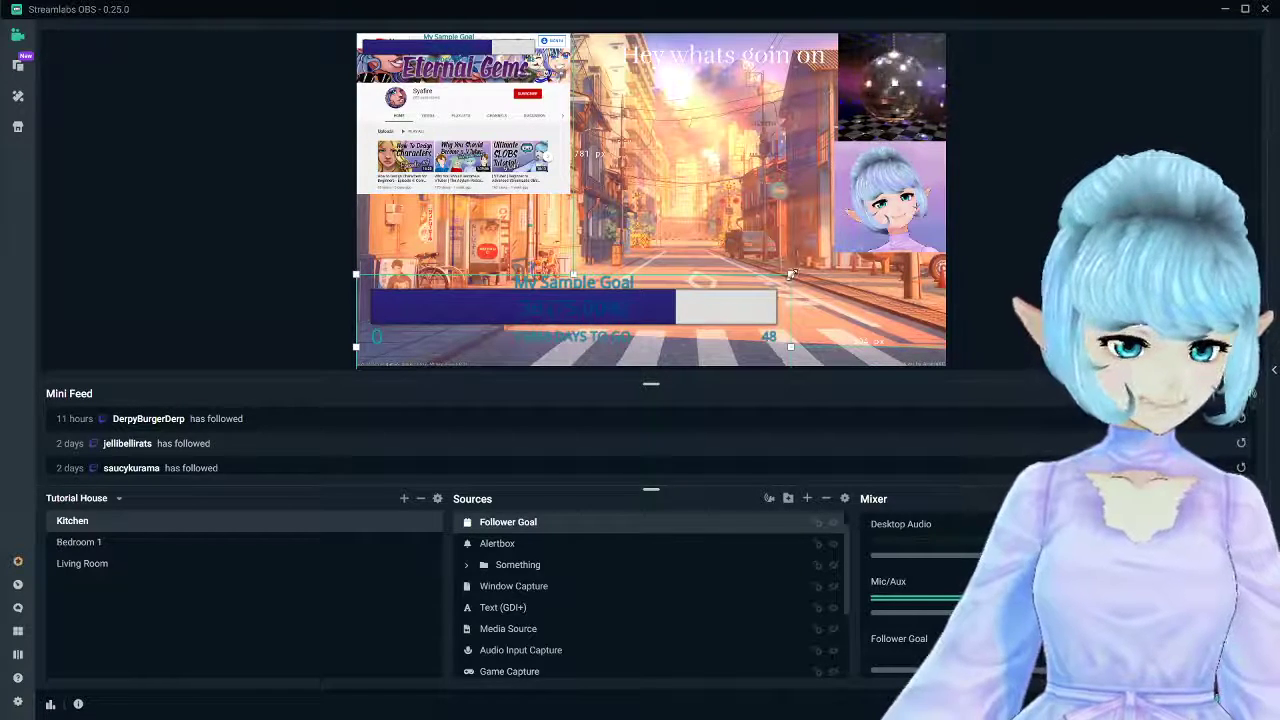
{"action": "left_click_drag", "start_coordinate": [790, 273], "coordinate": [781, 277]}
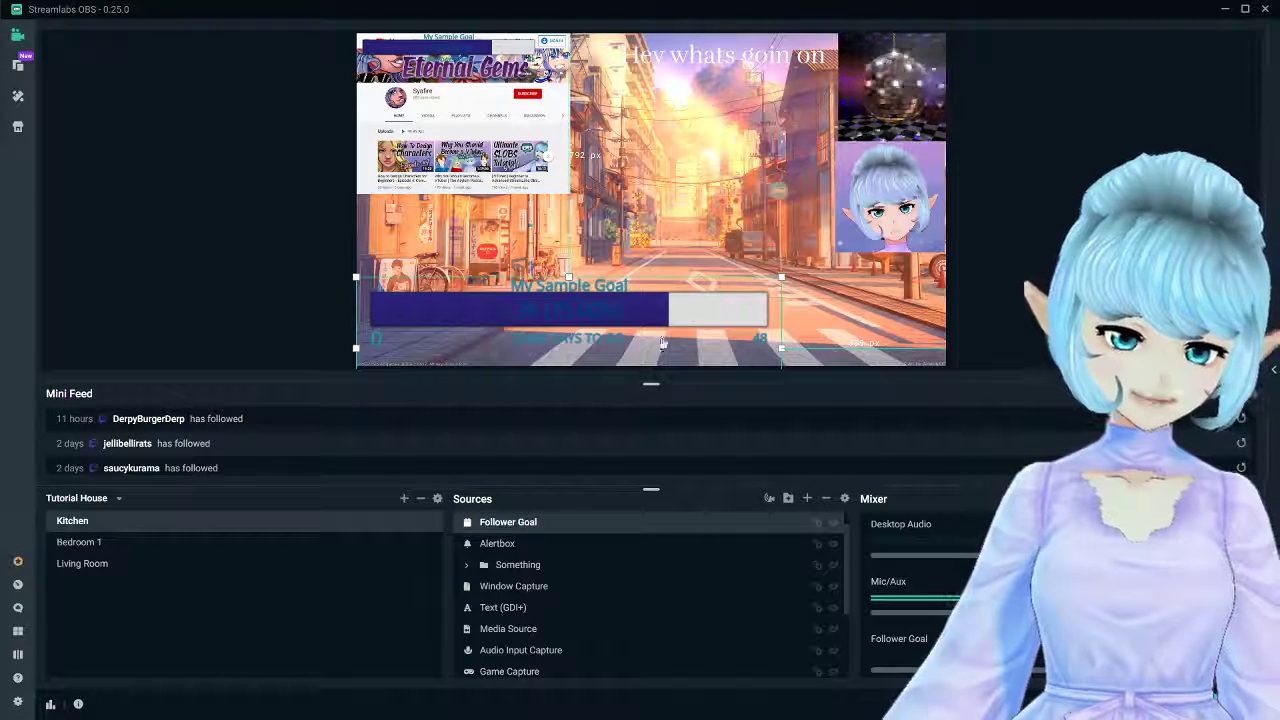
Open the Follower Goal widget's settings and scroll through its Visual Settings
{"action": "left_click", "coordinate": [844, 498]}
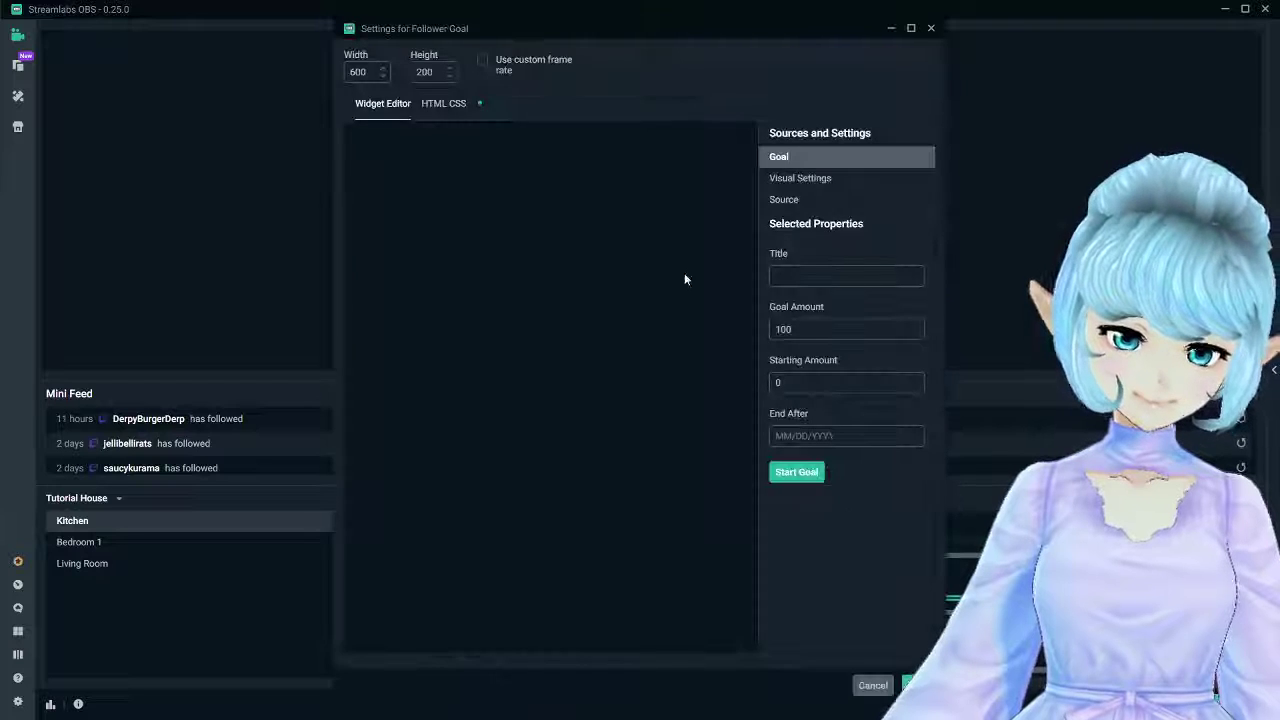
{"action": "left_click", "coordinate": [840, 178]}
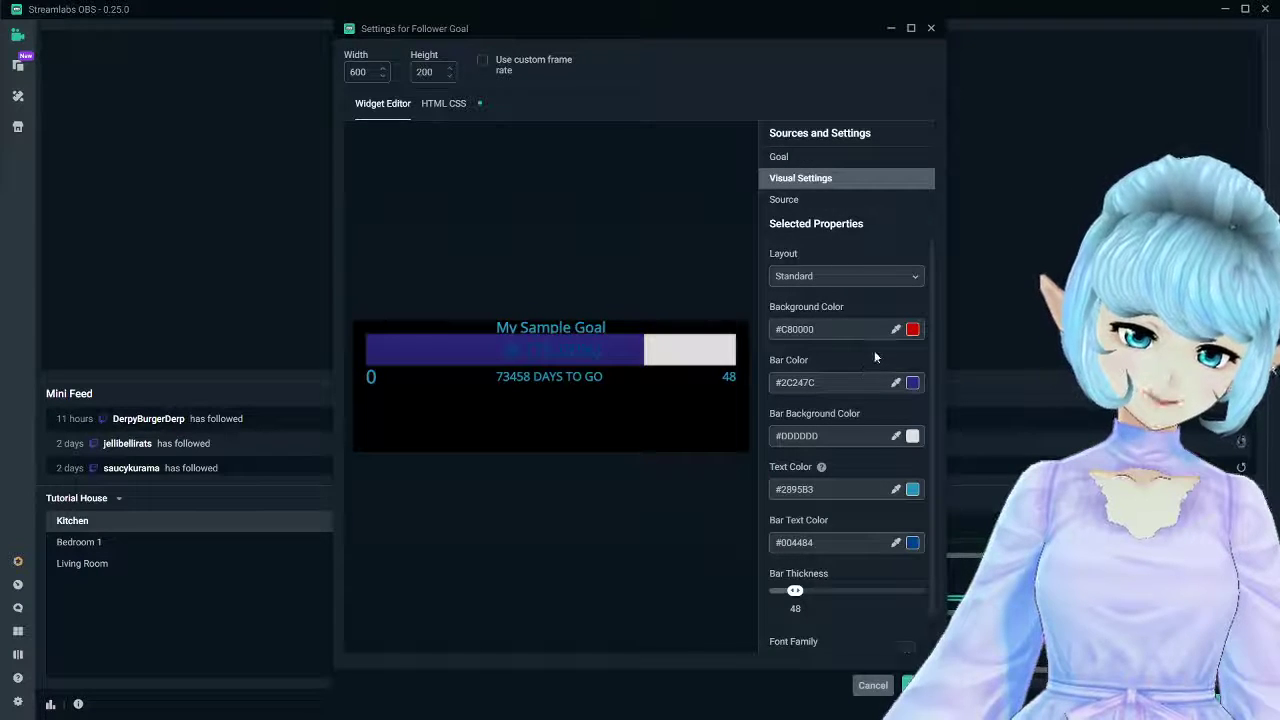
{"action": "scroll", "coordinate": [874, 358], "scroll_direction": "down", "scroll_amount": 1}
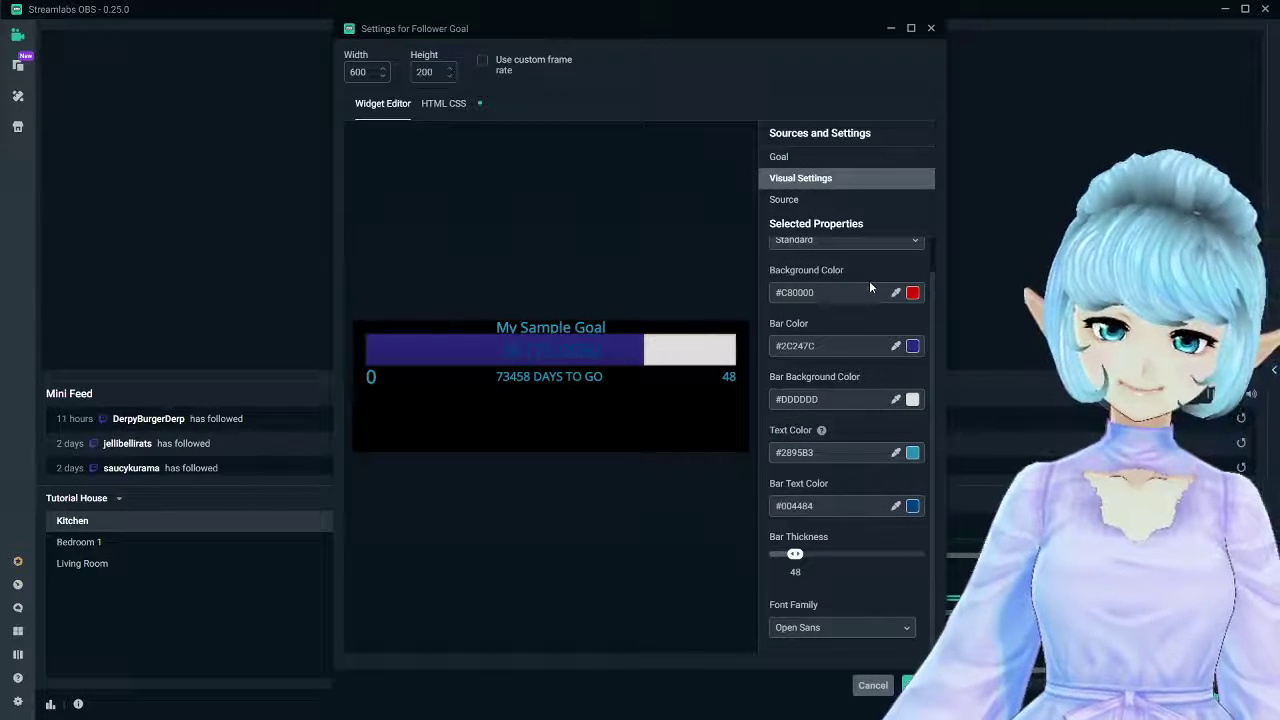
Browse the widget's HTML, CSS, JS and Custom Fields code, then return to the visual editor
{"action": "left_click", "coordinate": [446, 105]}
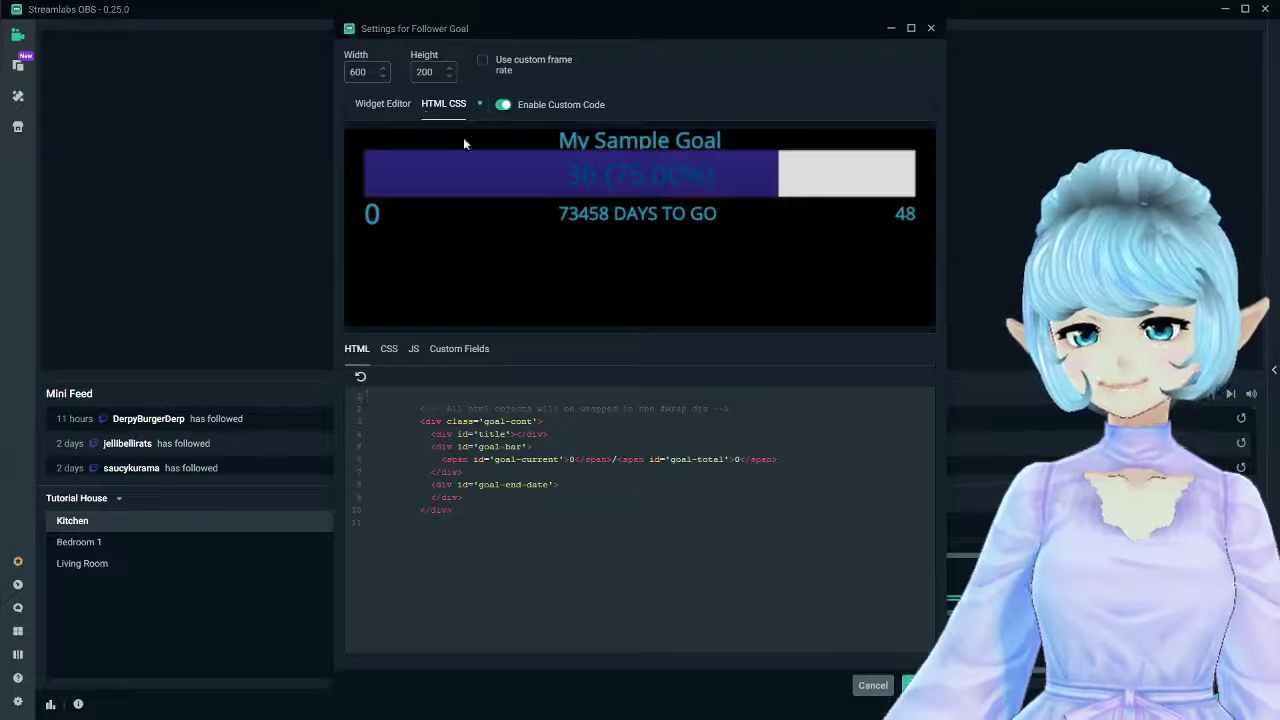
{"action": "left_click_drag", "start_coordinate": [453, 510], "coordinate": [415, 366]}
{"action": "left_click", "coordinate": [441, 446]}
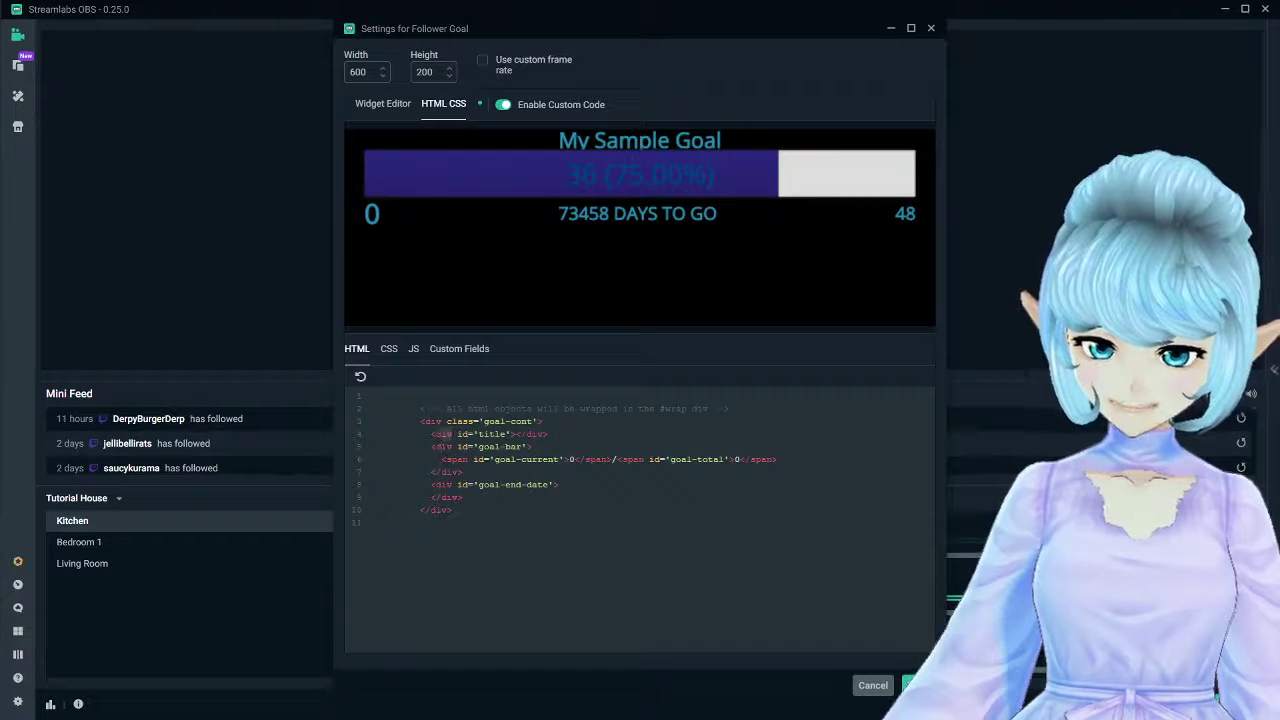
{"action": "left_click", "coordinate": [387, 350]}
{"action": "left_click", "coordinate": [413, 349]}
{"action": "left_click", "coordinate": [466, 350]}
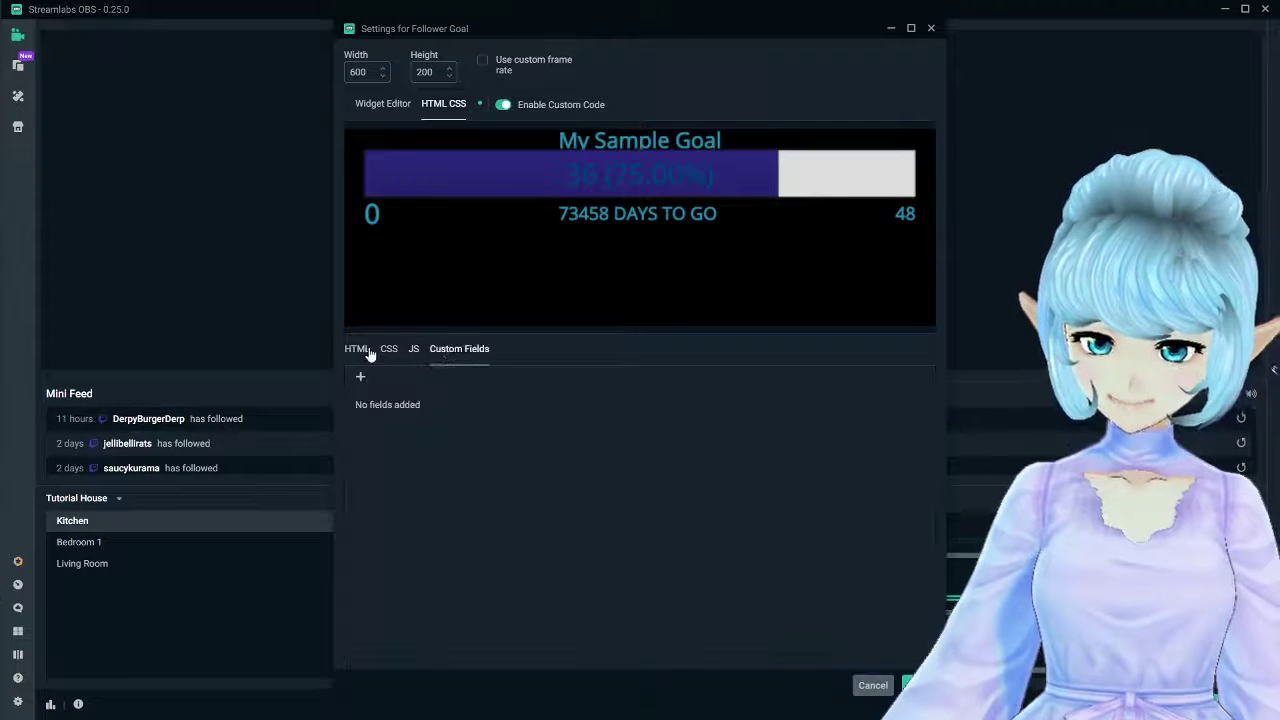
{"action": "left_click", "coordinate": [360, 350]}
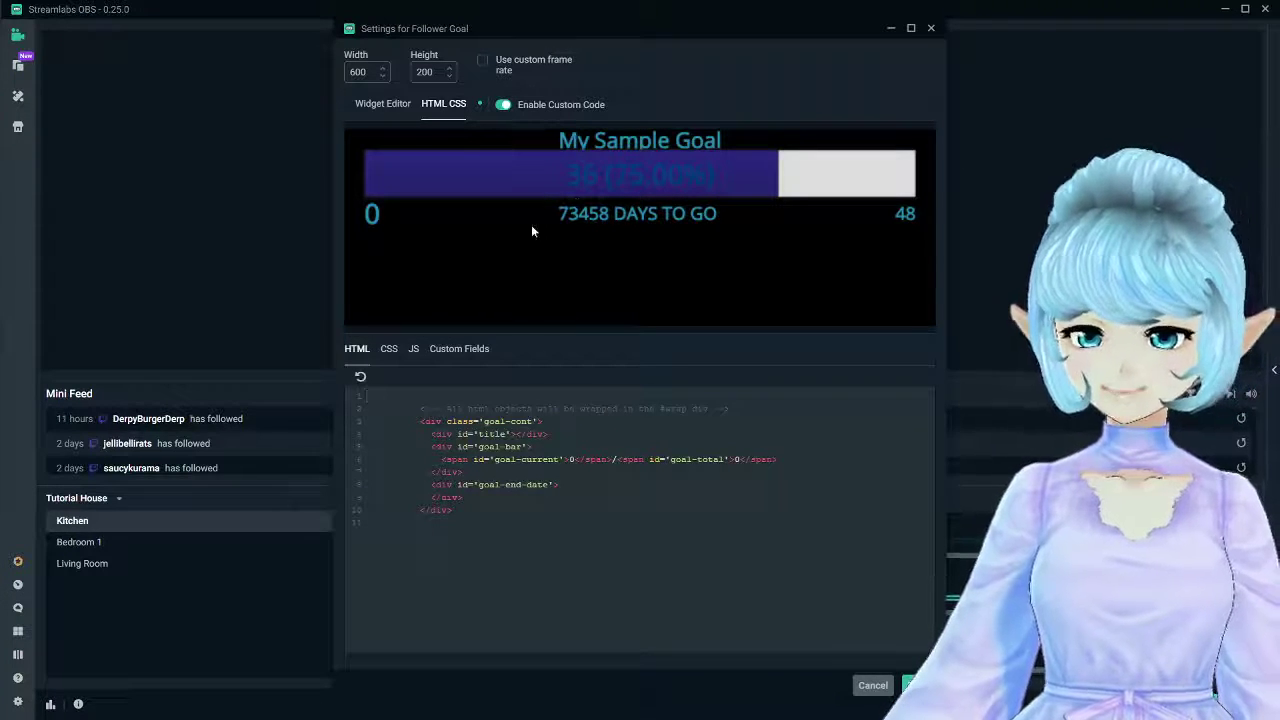
{"action": "left_click", "coordinate": [386, 104]}
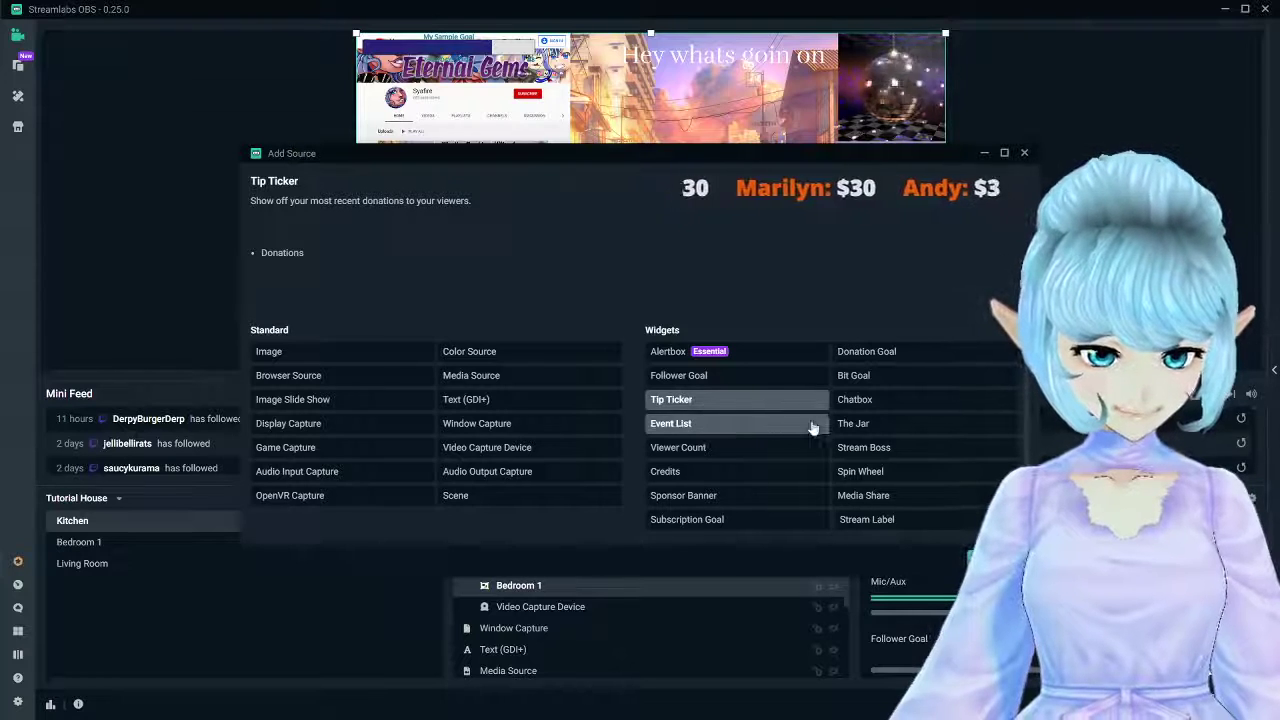
Add a Tip Ticker source to the scene and glance at its font settings
{"action": "left_click", "coordinate": [990, 690]}
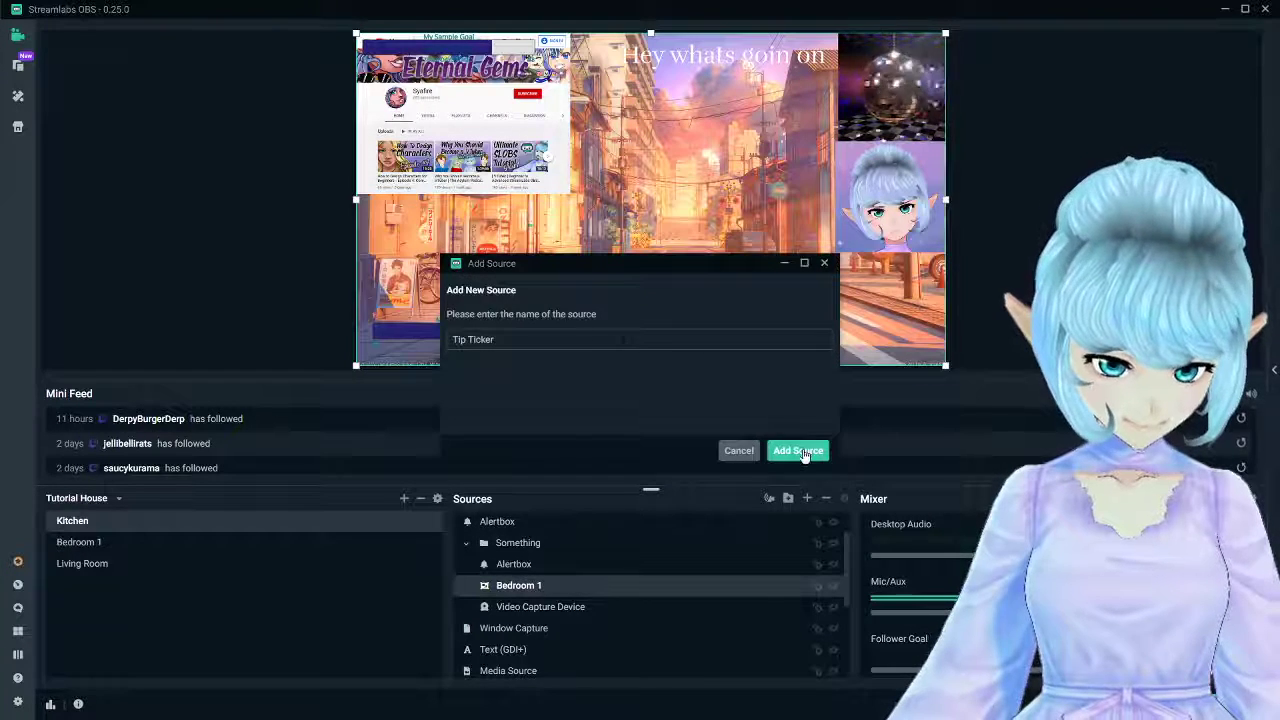
{"action": "left_click", "coordinate": [800, 451]}
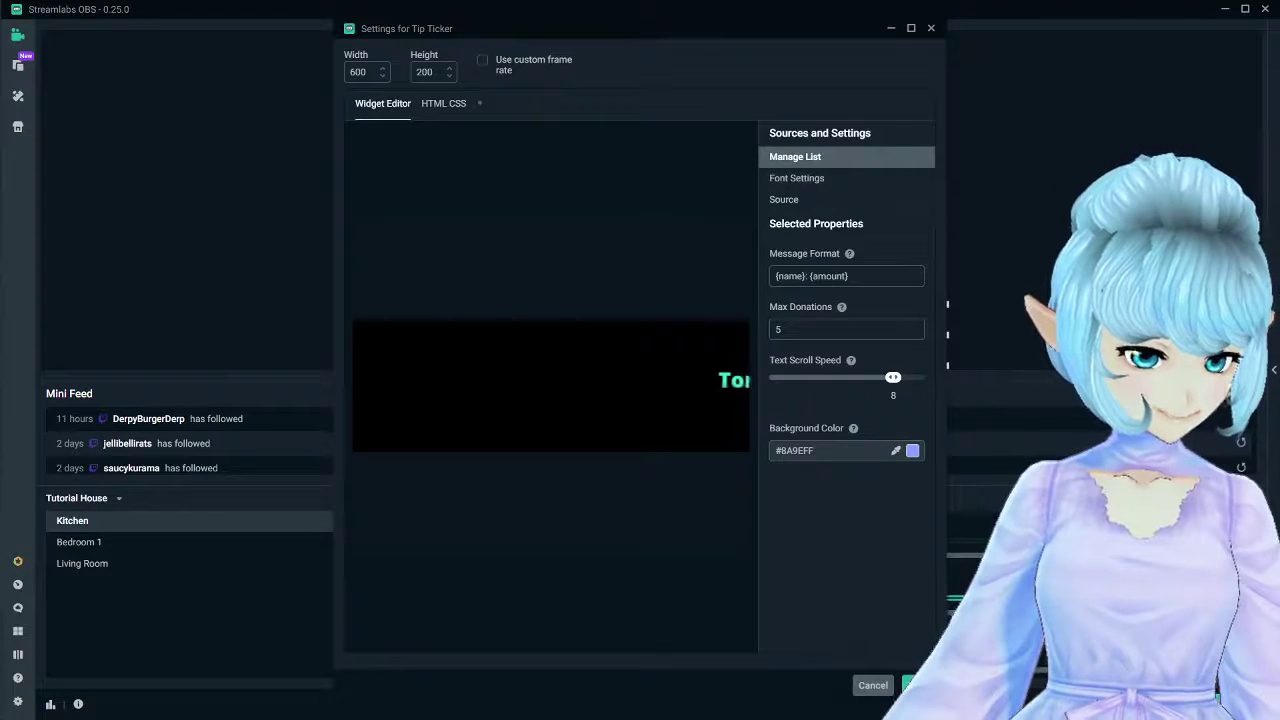
{"action": "left_click", "coordinate": [829, 179]}
{"action": "left_click", "coordinate": [834, 158]}
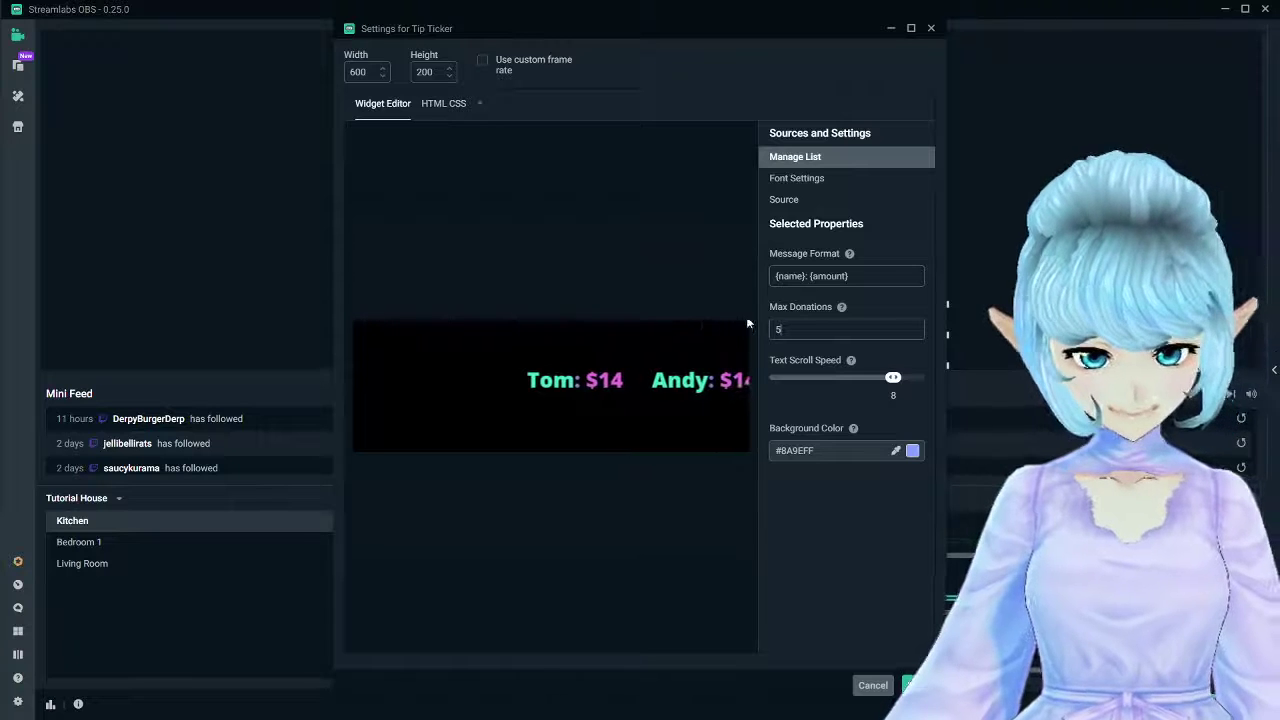
Set the Tip Ticker's Max Donations to 5
{"action": "key", "text": "ctrl+a"}
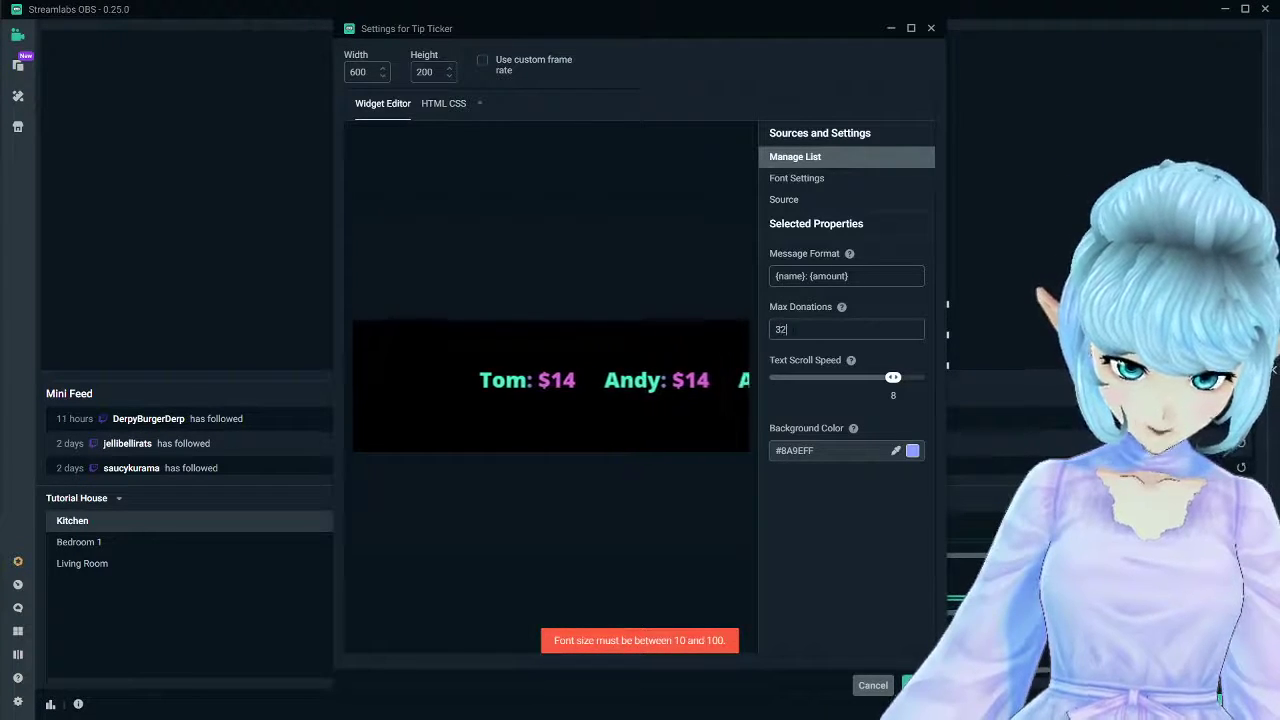
{"action": "key", "text": "BackSpace"}
{"action": "key", "text": "BackSpace"}
{"action": "type", "text": "2"}
{"action": "key", "text": "BackSpace"}
{"action": "type", "text": "1"}
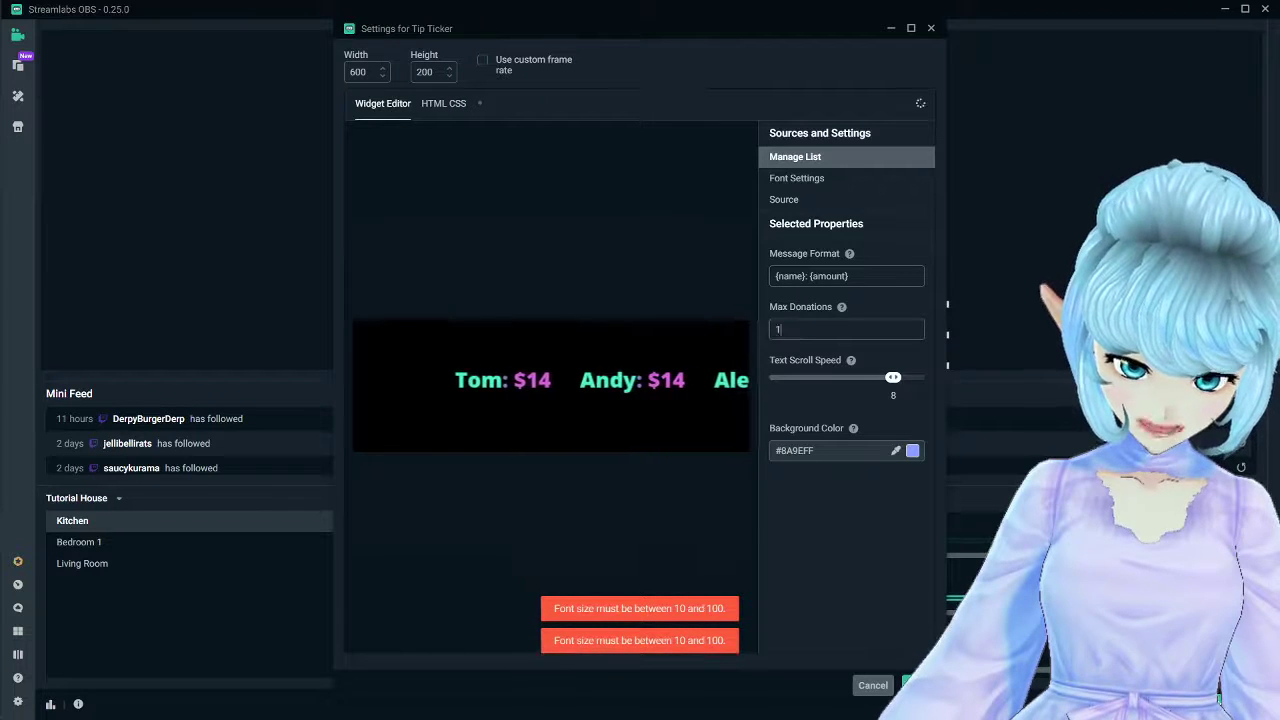
{"action": "key", "text": "BackSpace"}
{"action": "type", "text": "3"}
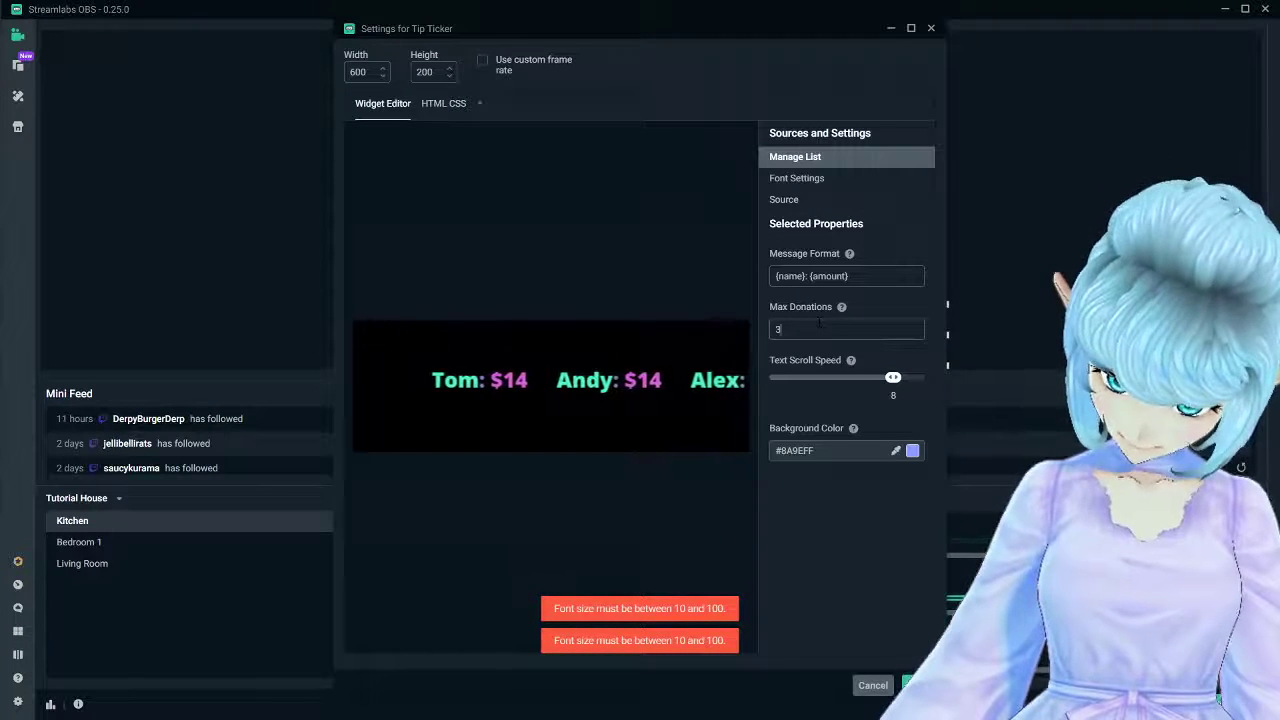
{"action": "key", "text": "BackSpace"}
{"action": "type", "text": "5"}
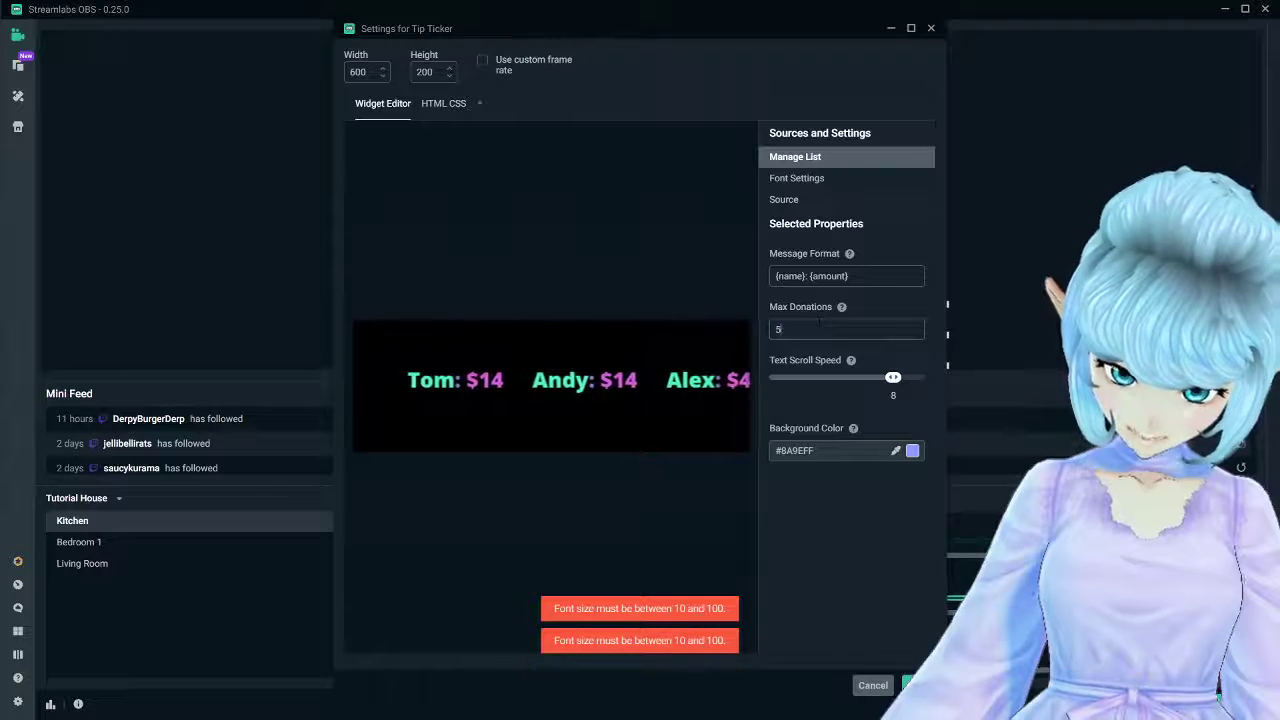
Set the ticker's text scroll speed to 8 and glance at its HTML CSS tab
{"action": "mouse_move", "coordinate": [893, 378]}
{"action": "left_mouse_down"}
{"action": "mouse_move", "coordinate": [905, 380]}
{"action": "mouse_move", "coordinate": [778, 381]}
{"action": "mouse_move", "coordinate": [893, 386]}
{"action": "left_mouse_up"}
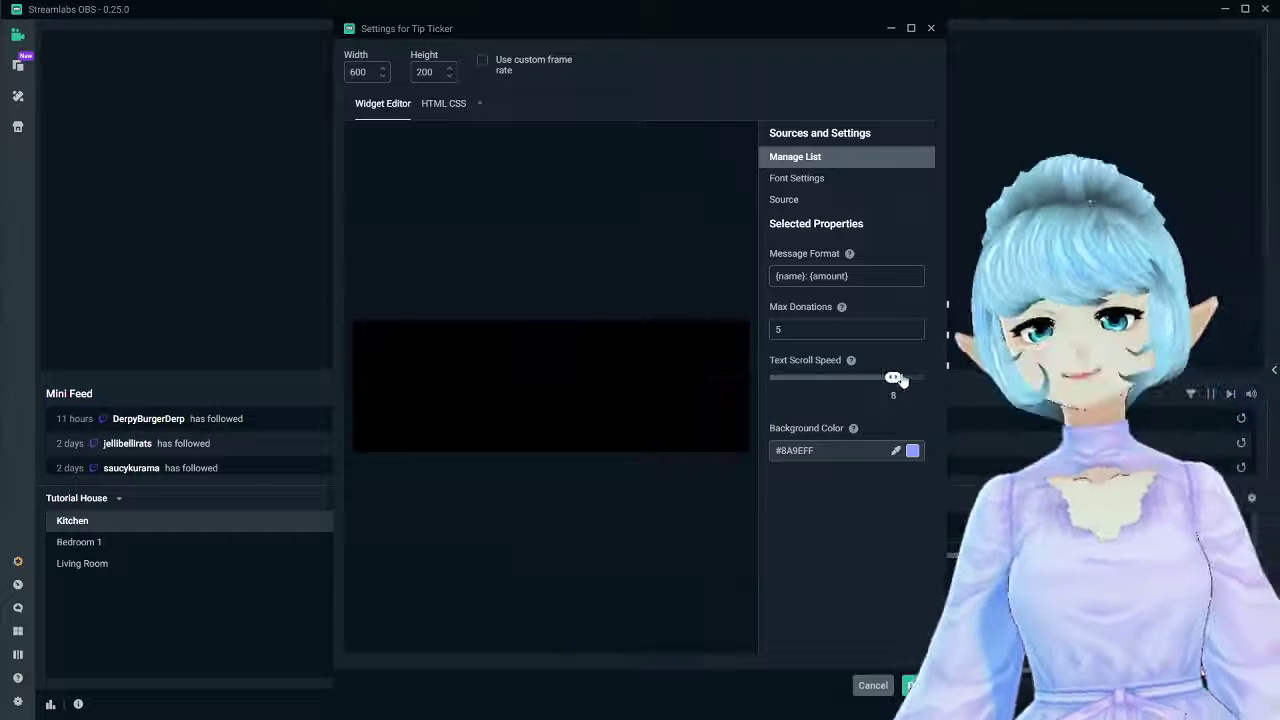
{"action": "left_click_drag", "start_coordinate": [893, 383], "coordinate": [792, 375]}
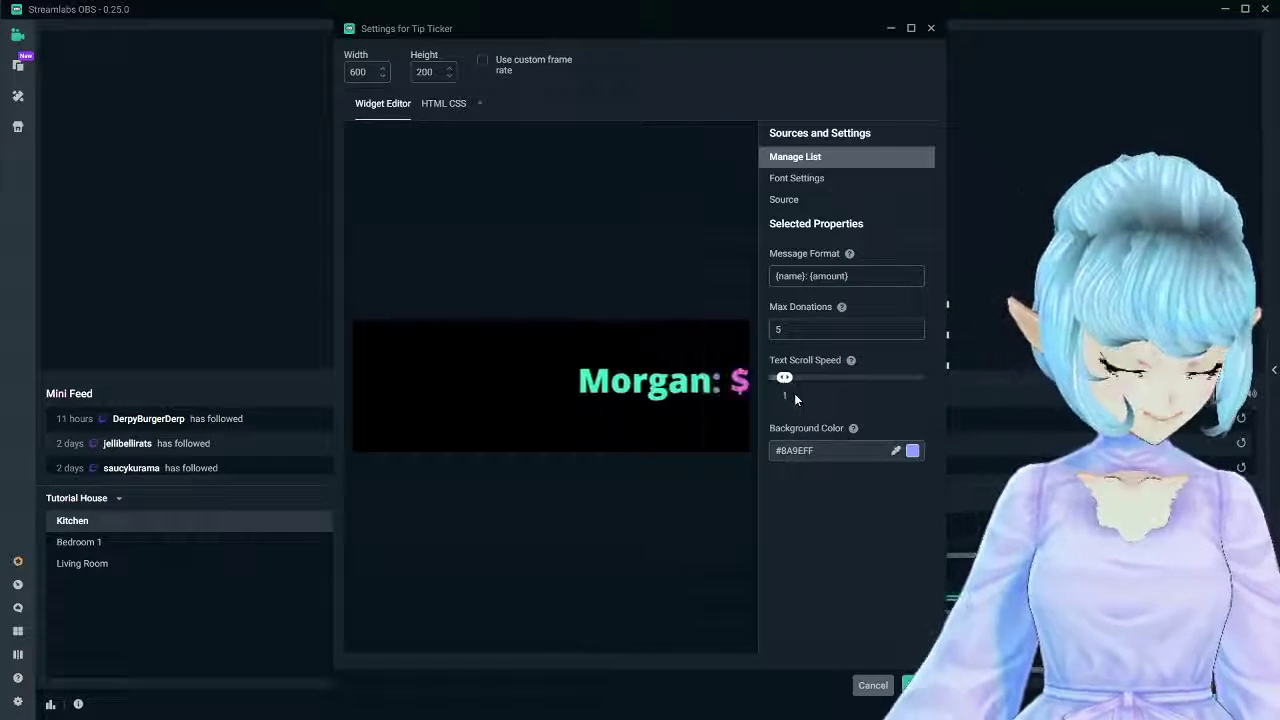
{"action": "left_click_drag", "start_coordinate": [788, 376], "coordinate": [892, 378]}
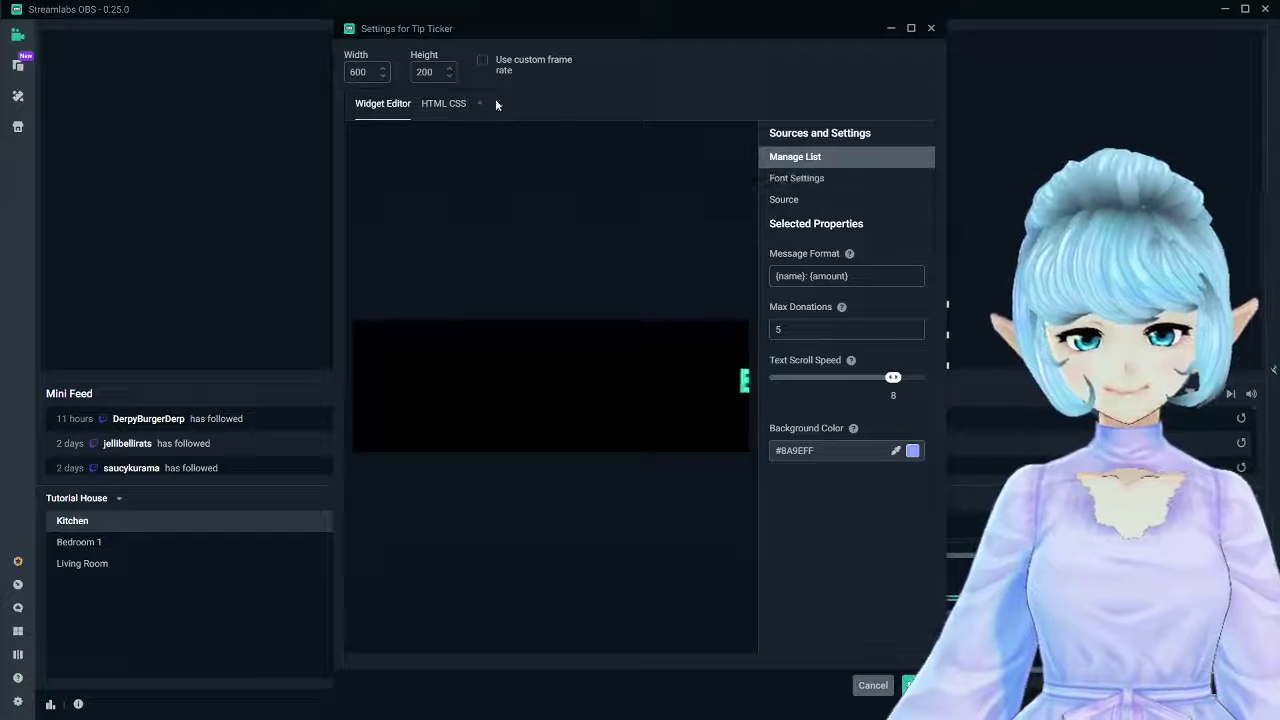
{"action": "left_click", "coordinate": [445, 106]}
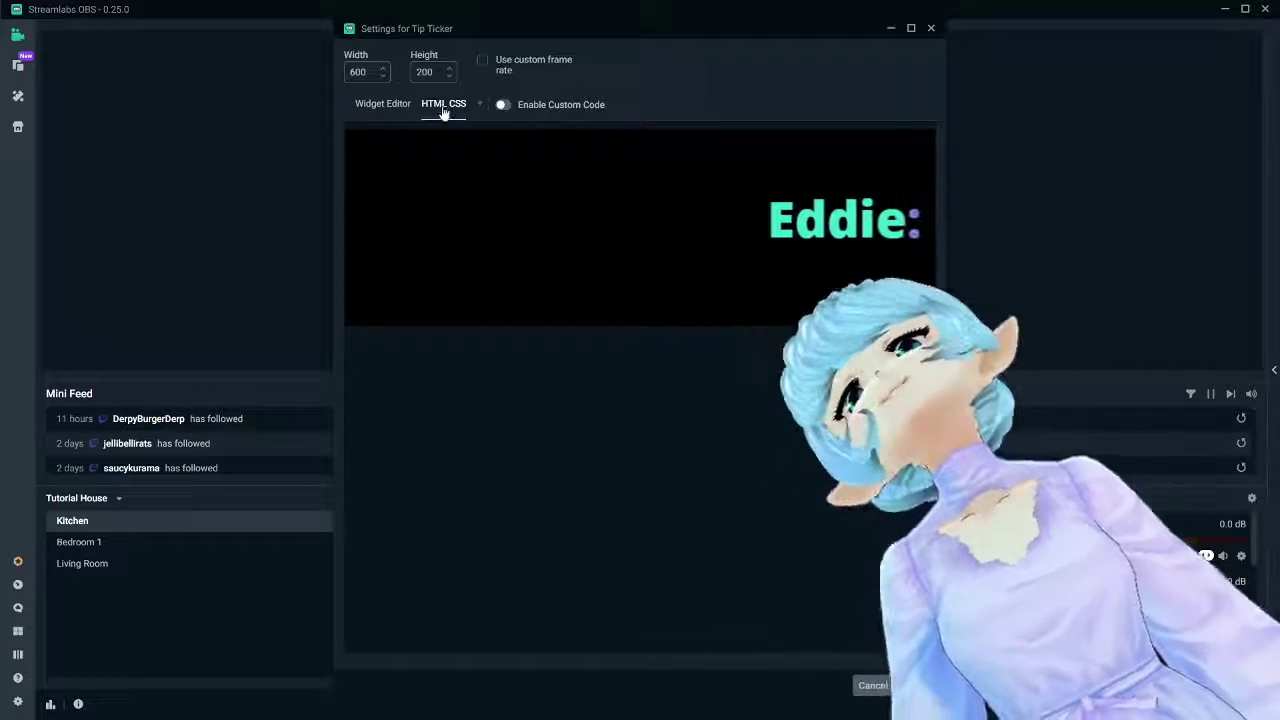
{"action": "left_click", "coordinate": [383, 104]}
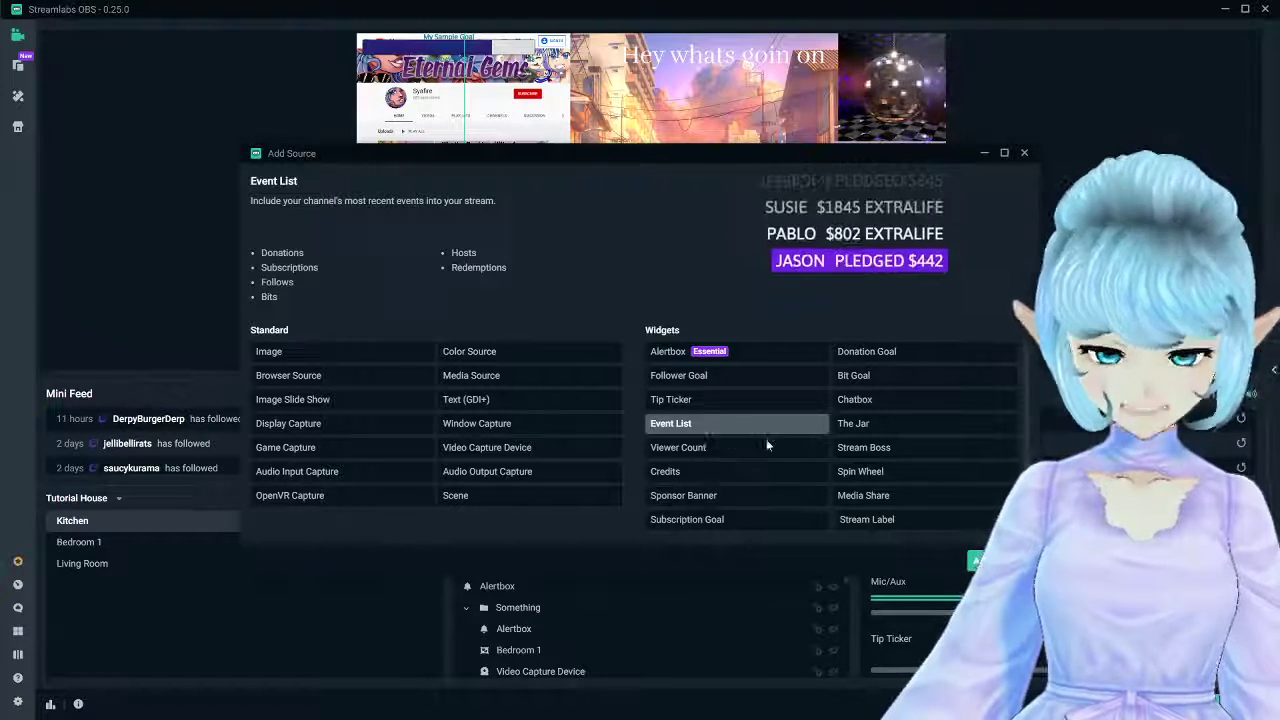
Add the Event List widget, including sub tiers, hosts and raids in its events
{"action": "left_click", "coordinate": [975, 560]}
{"action": "left_click", "coordinate": [797, 449]}
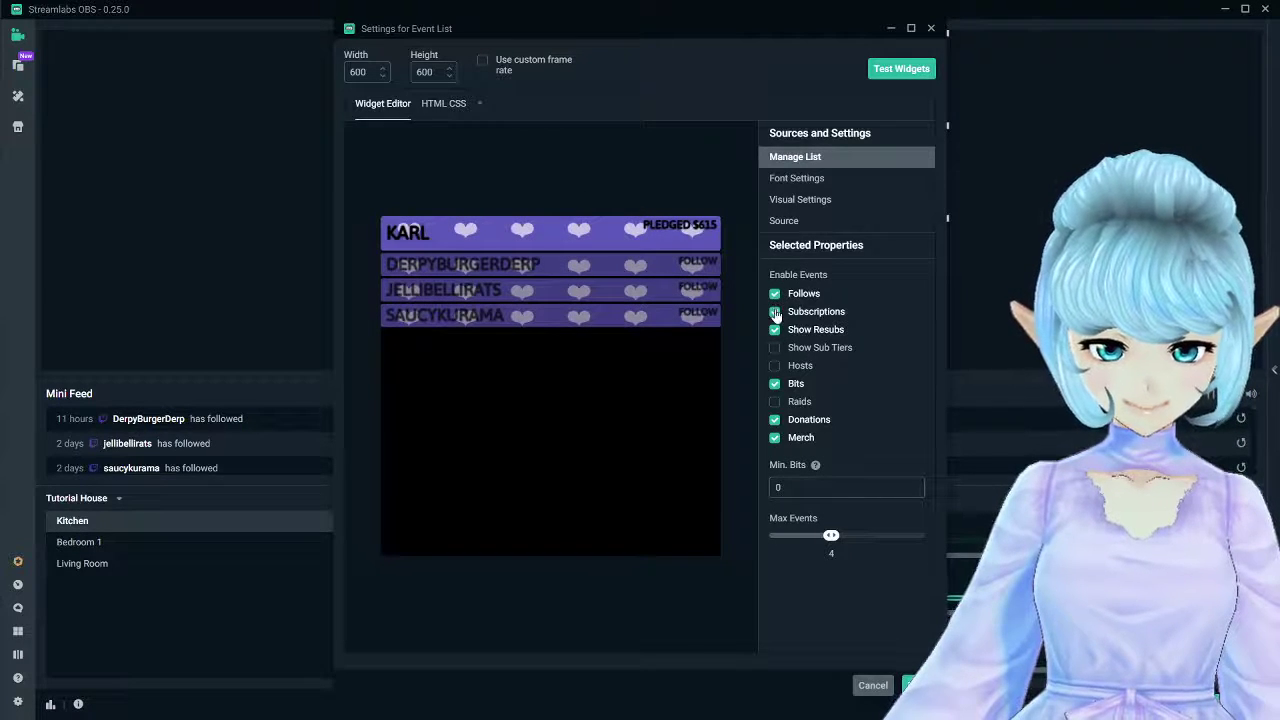
{"action": "left_click", "coordinate": [823, 347]}
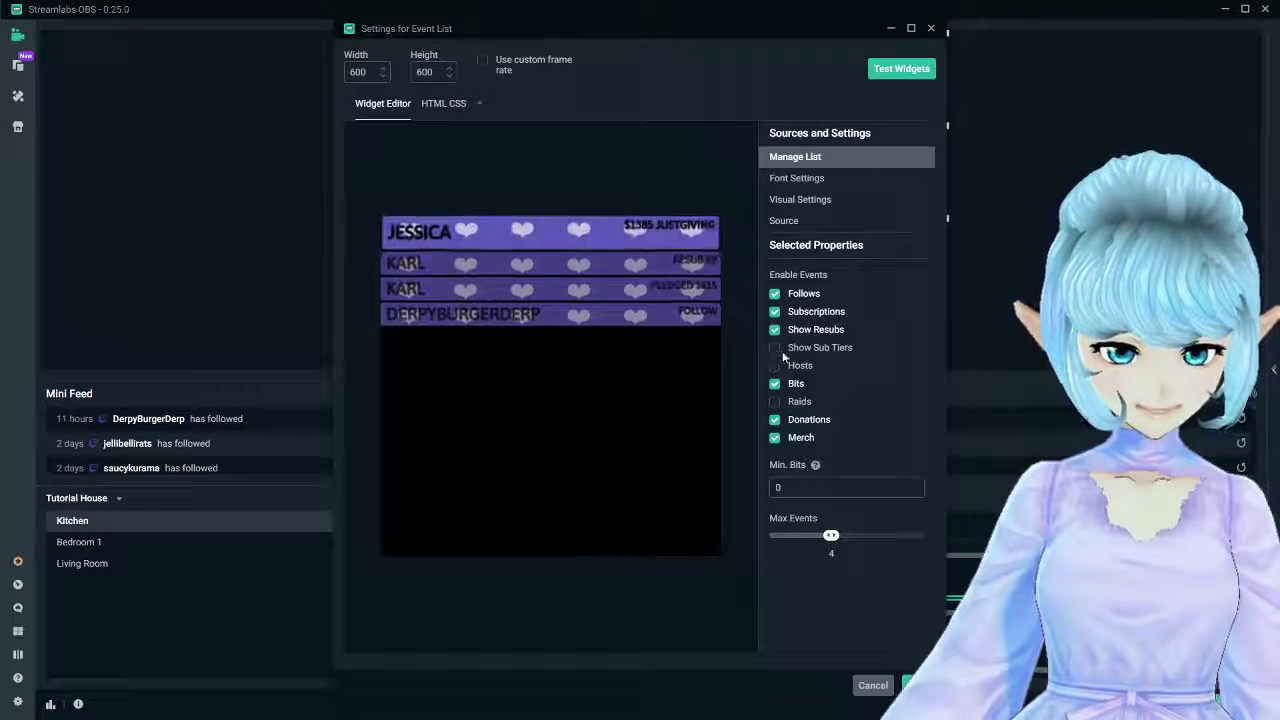
{"action": "left_click", "coordinate": [800, 365]}
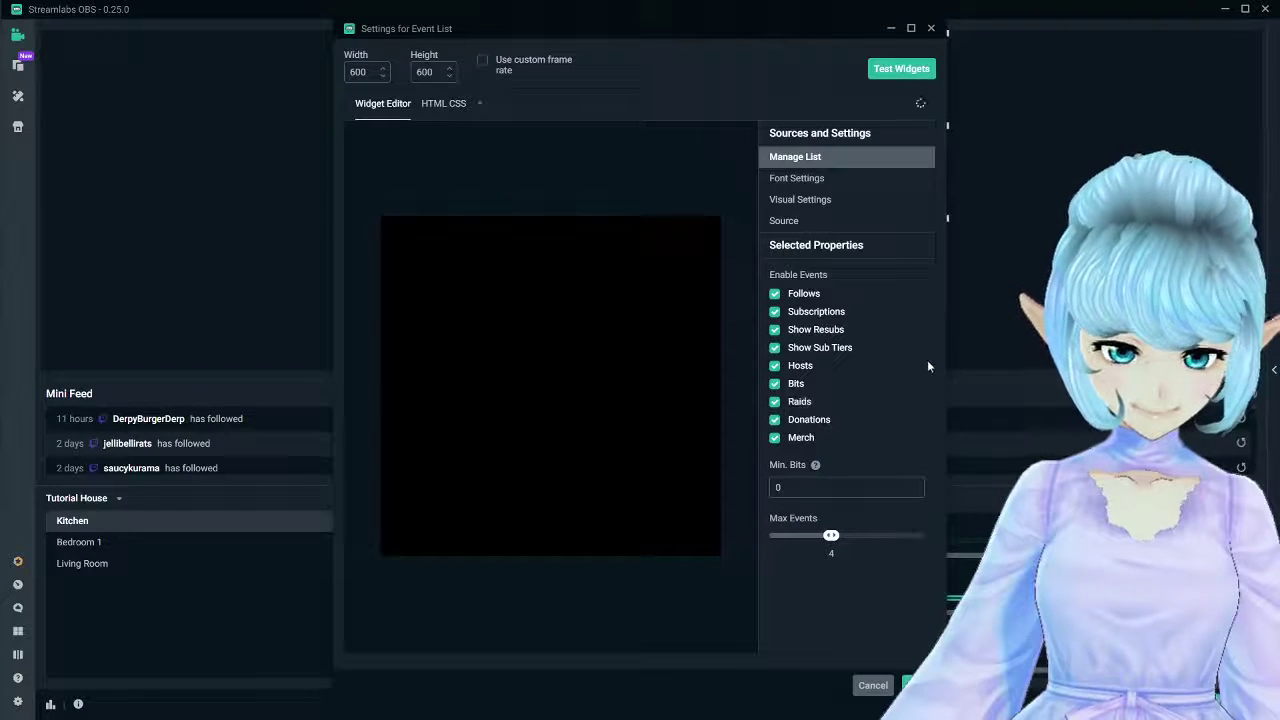
{"action": "left_click", "coordinate": [798, 401]}
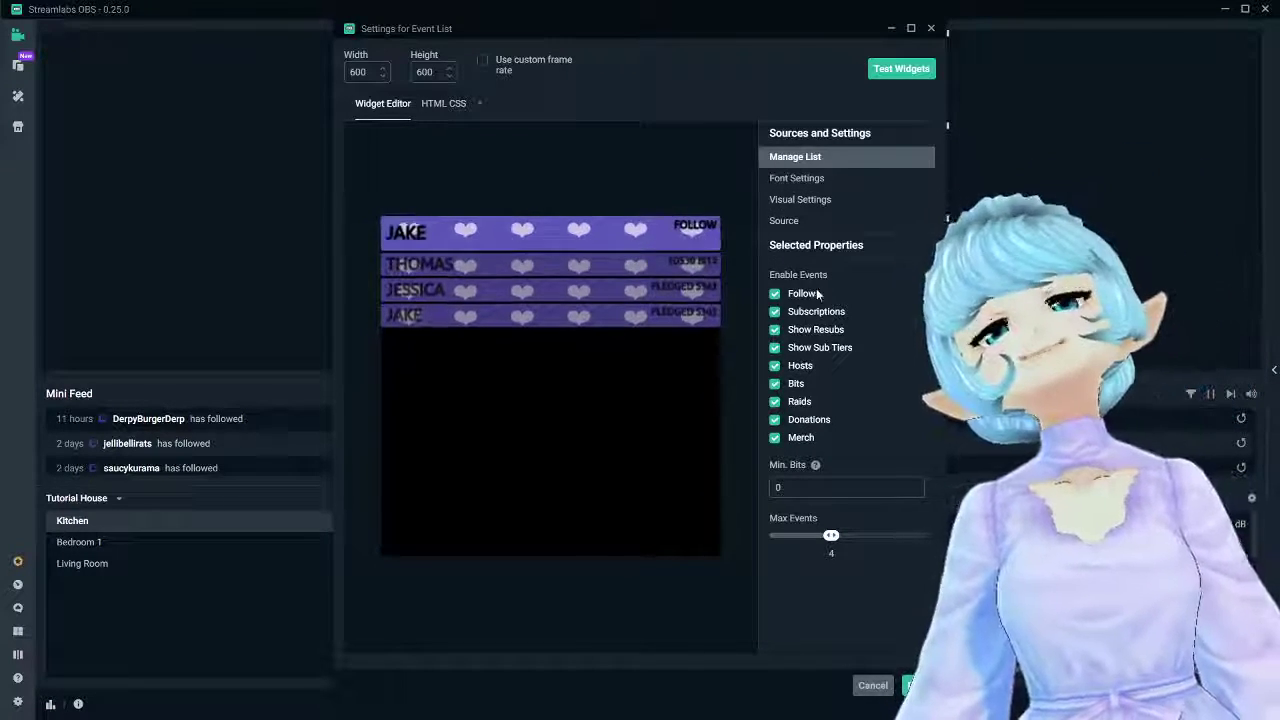
Look through the Event List's font, visual, source and custom code settings, then preview Viewer Count
{"action": "left_click", "coordinate": [812, 178]}
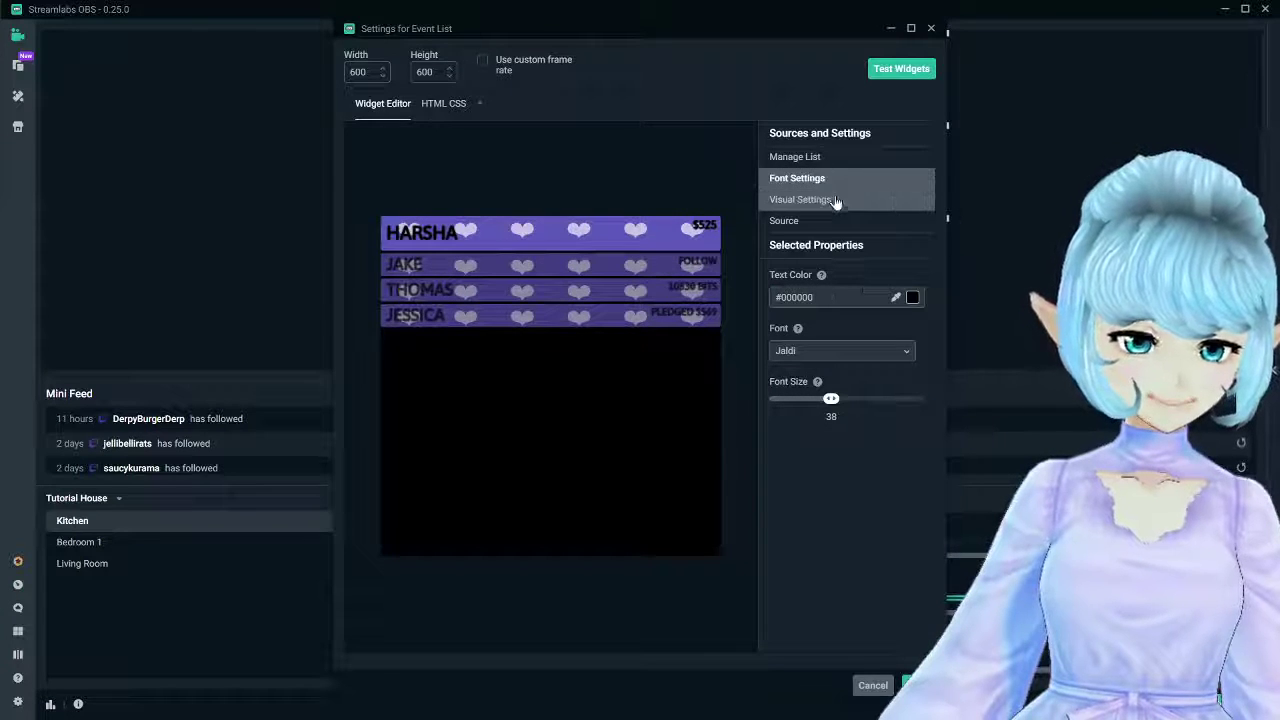
{"action": "left_click", "coordinate": [846, 200]}
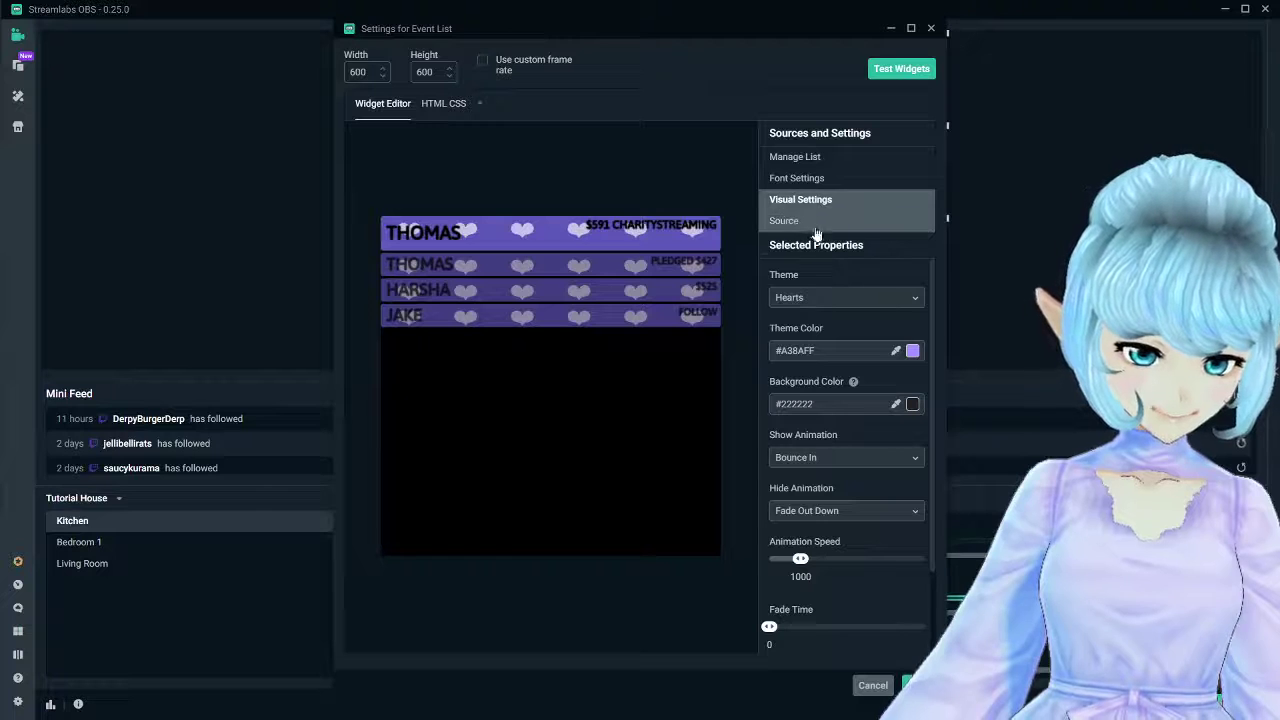
{"action": "left_click", "coordinate": [848, 225]}
{"action": "left_click", "coordinate": [450, 104]}
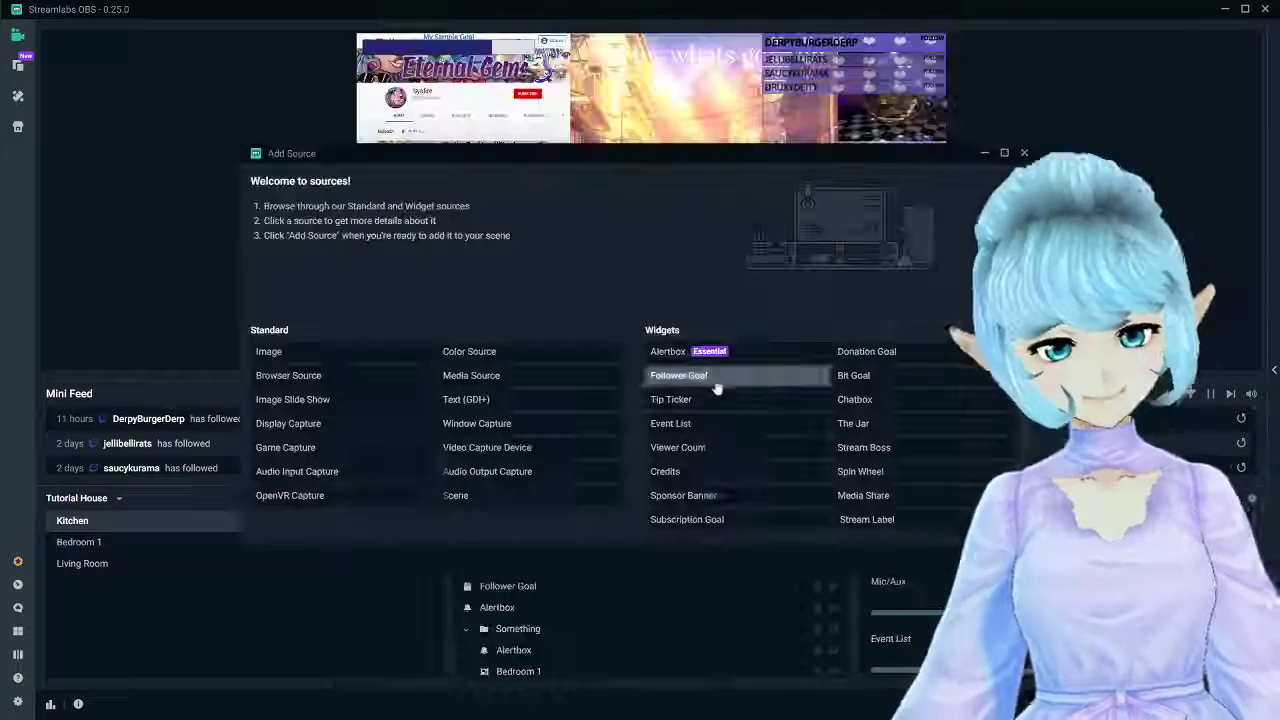
{"action": "left_click", "coordinate": [770, 448]}
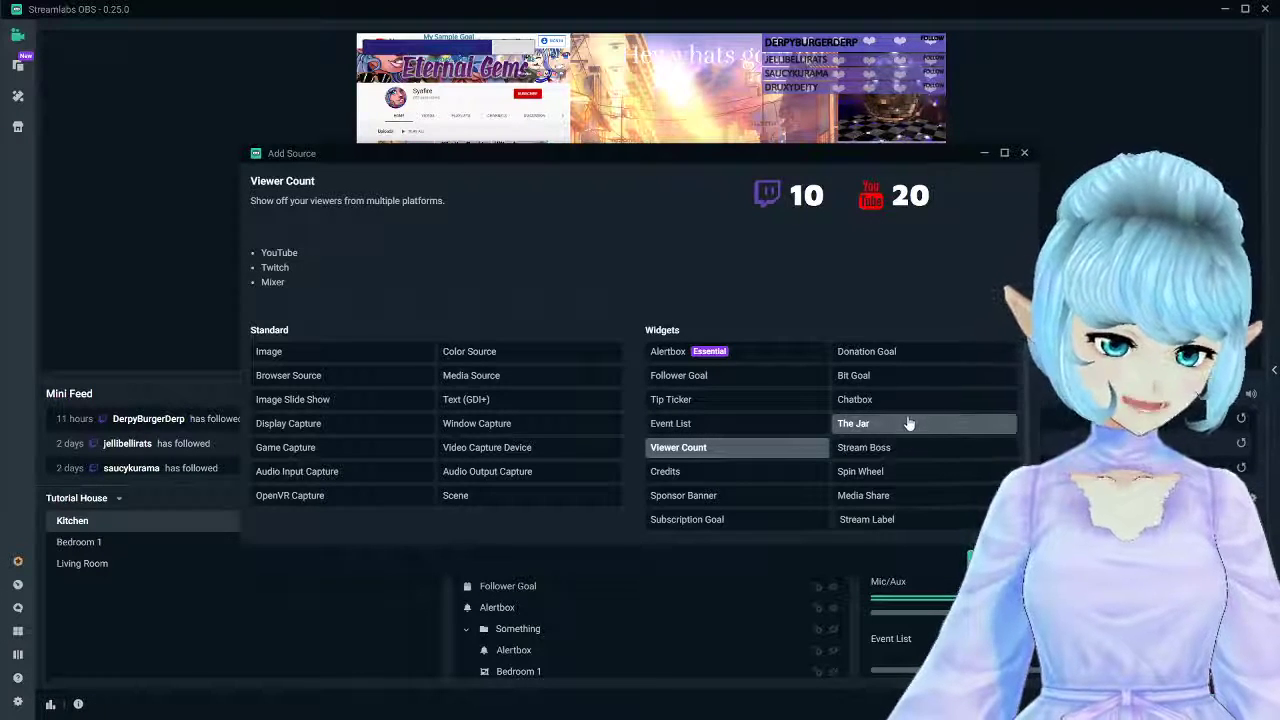
Add a Viewer Count source and review its background colour, HTML/CSS custom code and custom fields
{"action": "double_click", "coordinate": [724, 447]}
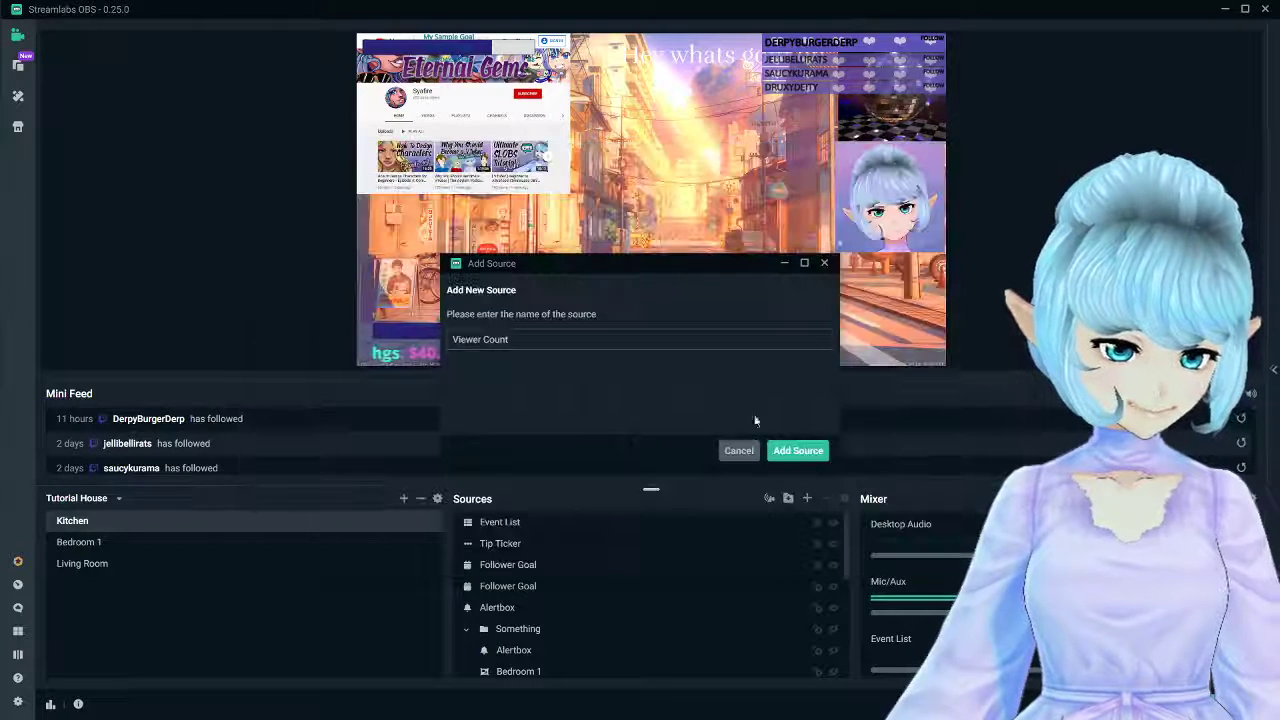
{"action": "left_click", "coordinate": [822, 451]}
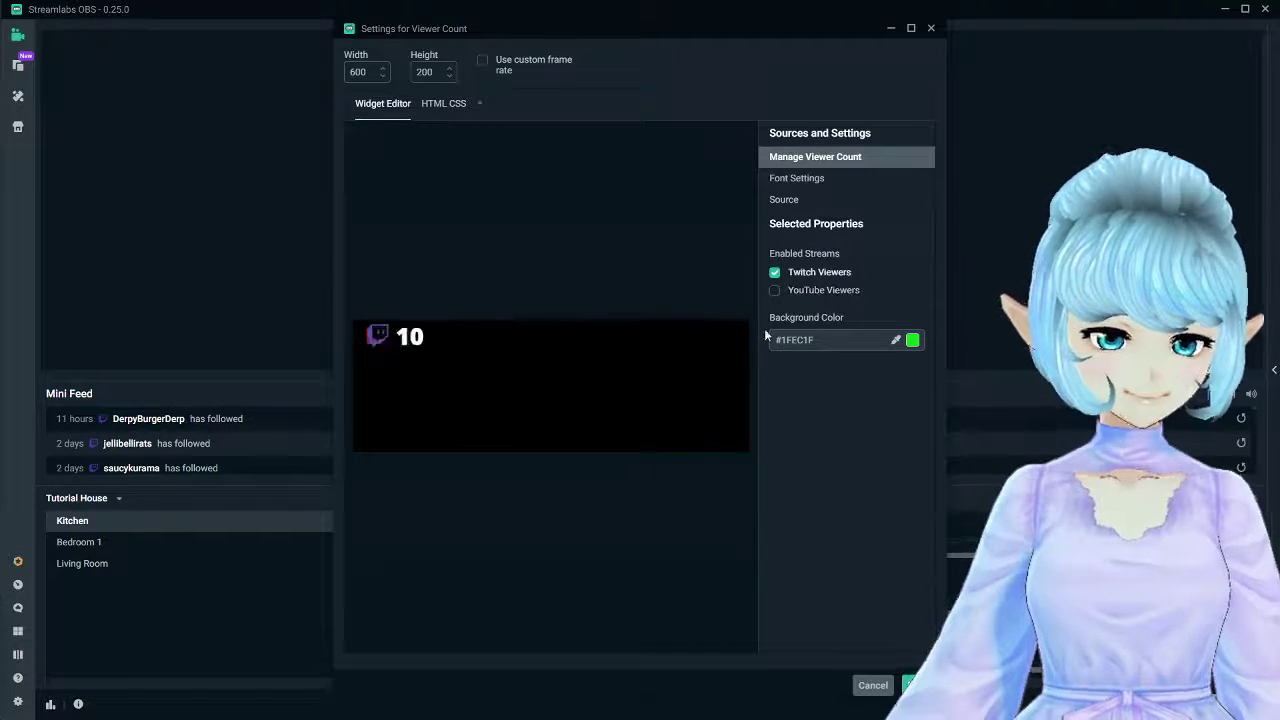
{"action": "left_click", "coordinate": [913, 342]}
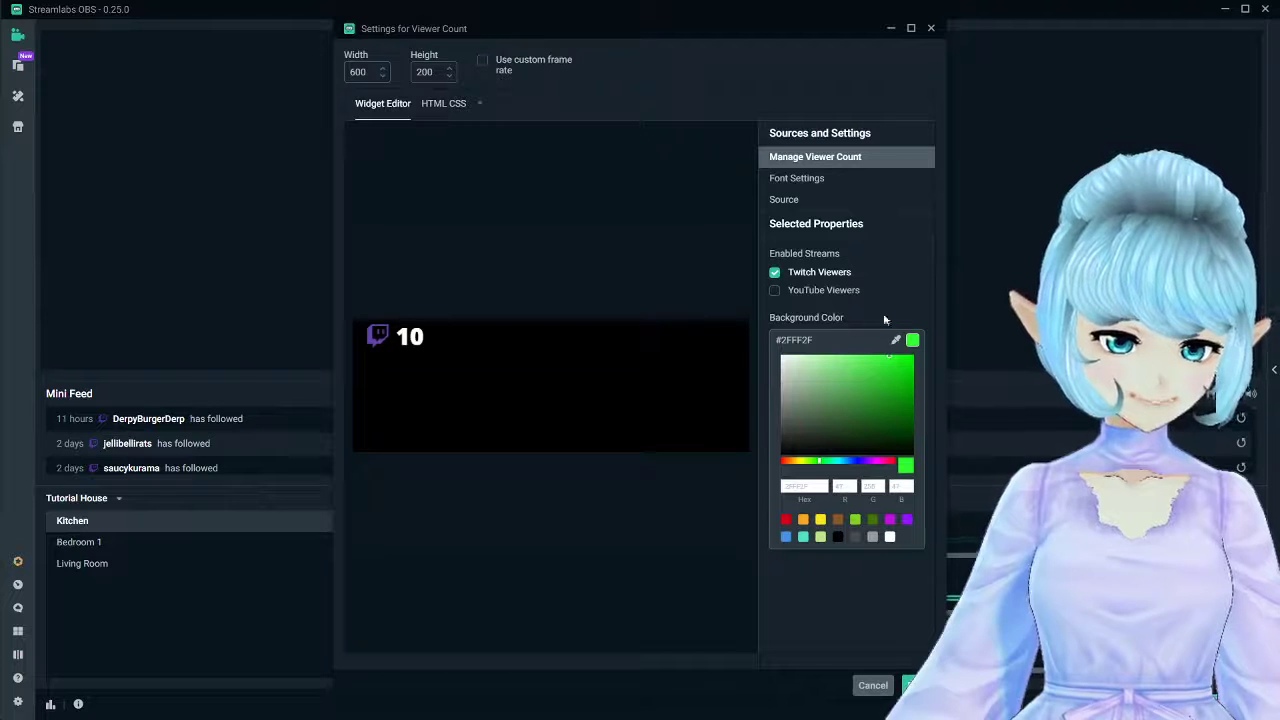
{"action": "left_click", "coordinate": [443, 108]}
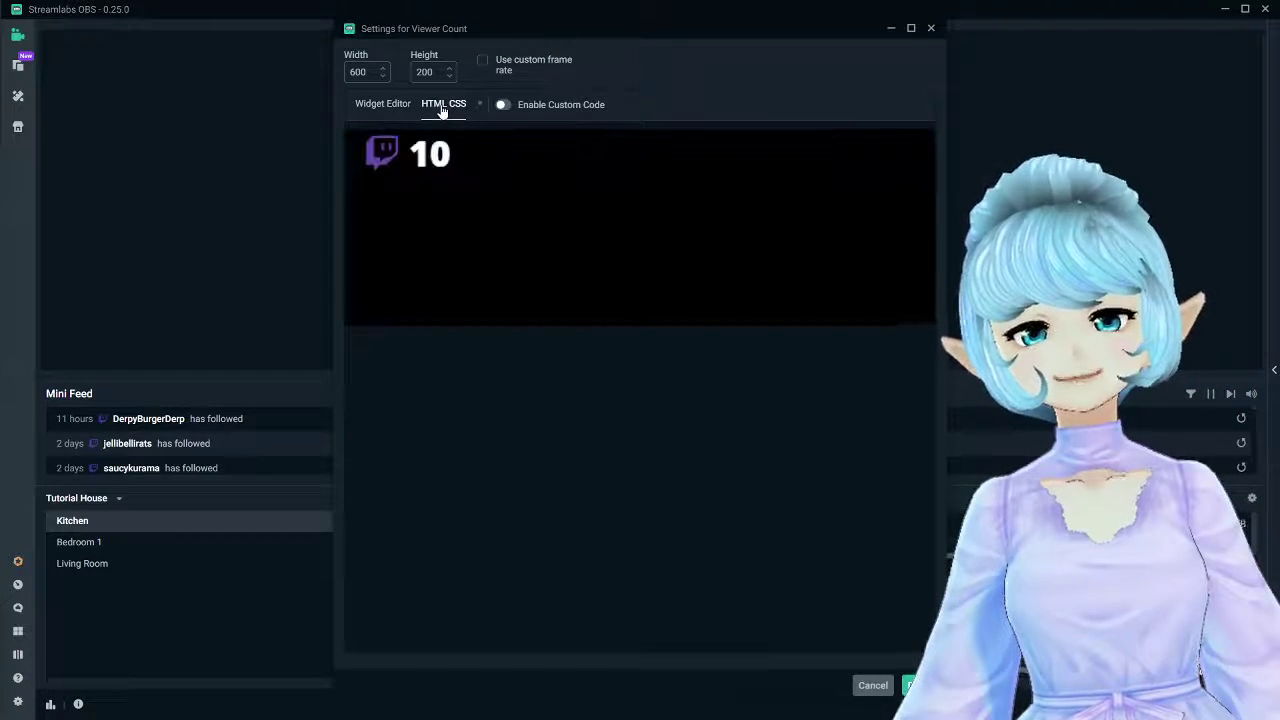
{"action": "left_click", "coordinate": [503, 105]}
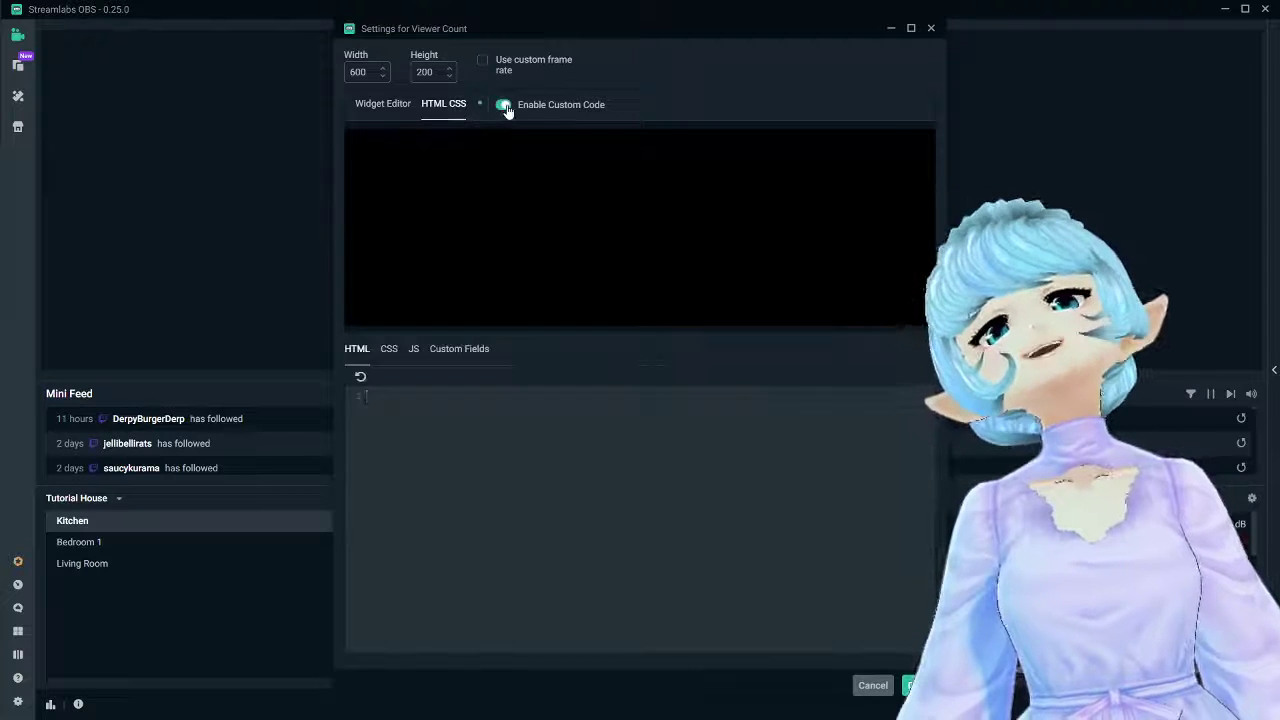
{"action": "left_click", "coordinate": [459, 348]}
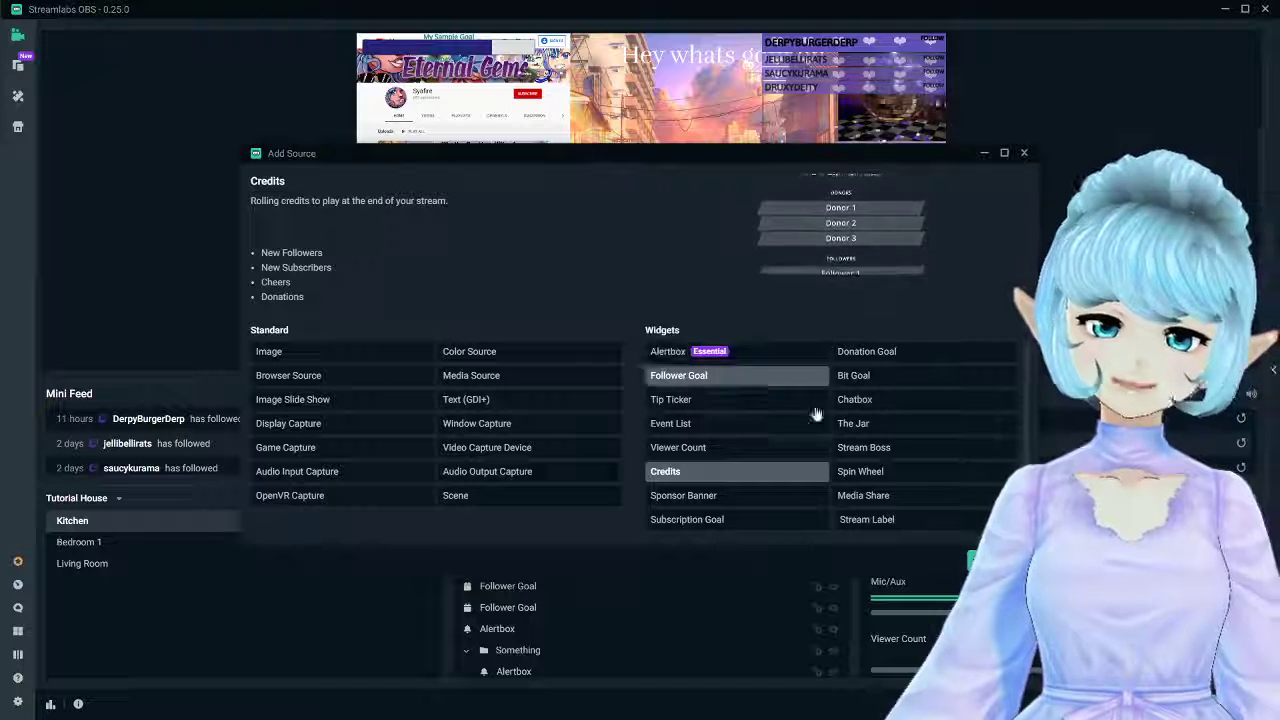
Add the Credits source and browse its credit, visual and source settings
{"action": "left_click", "coordinate": [798, 451]}
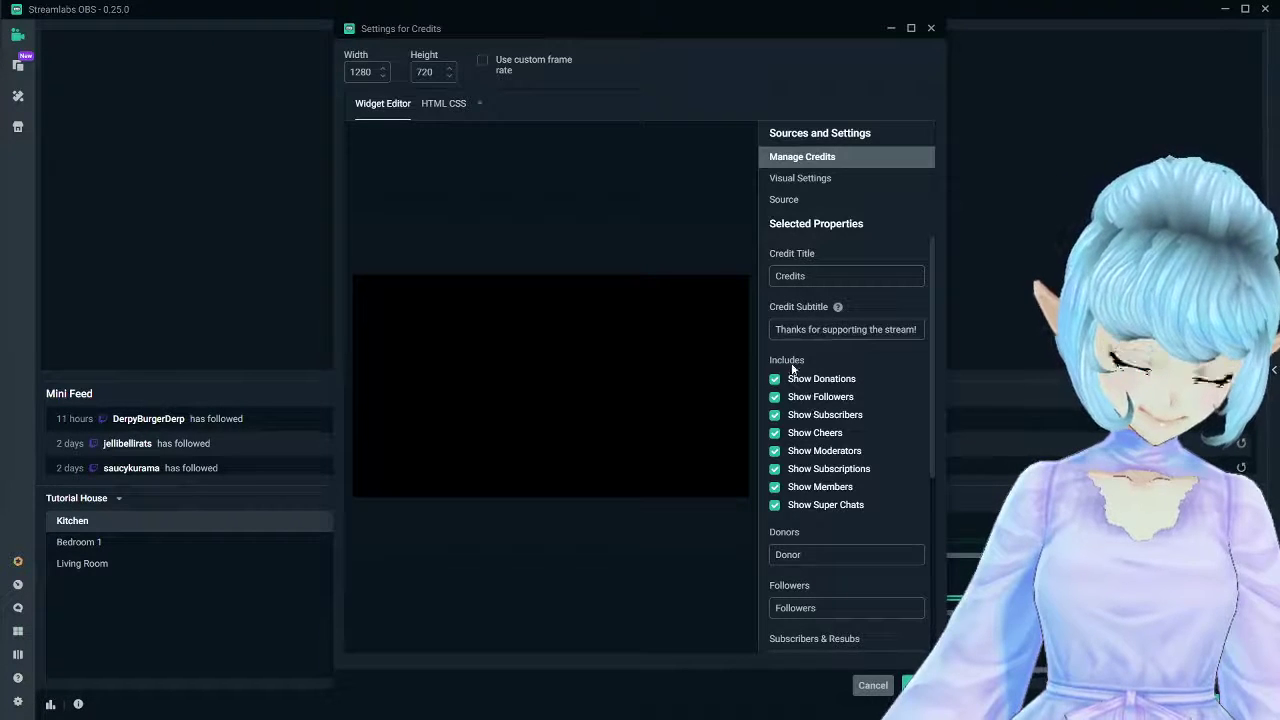
{"action": "scroll", "coordinate": [811, 478], "scroll_direction": "down", "scroll_amount": 5}
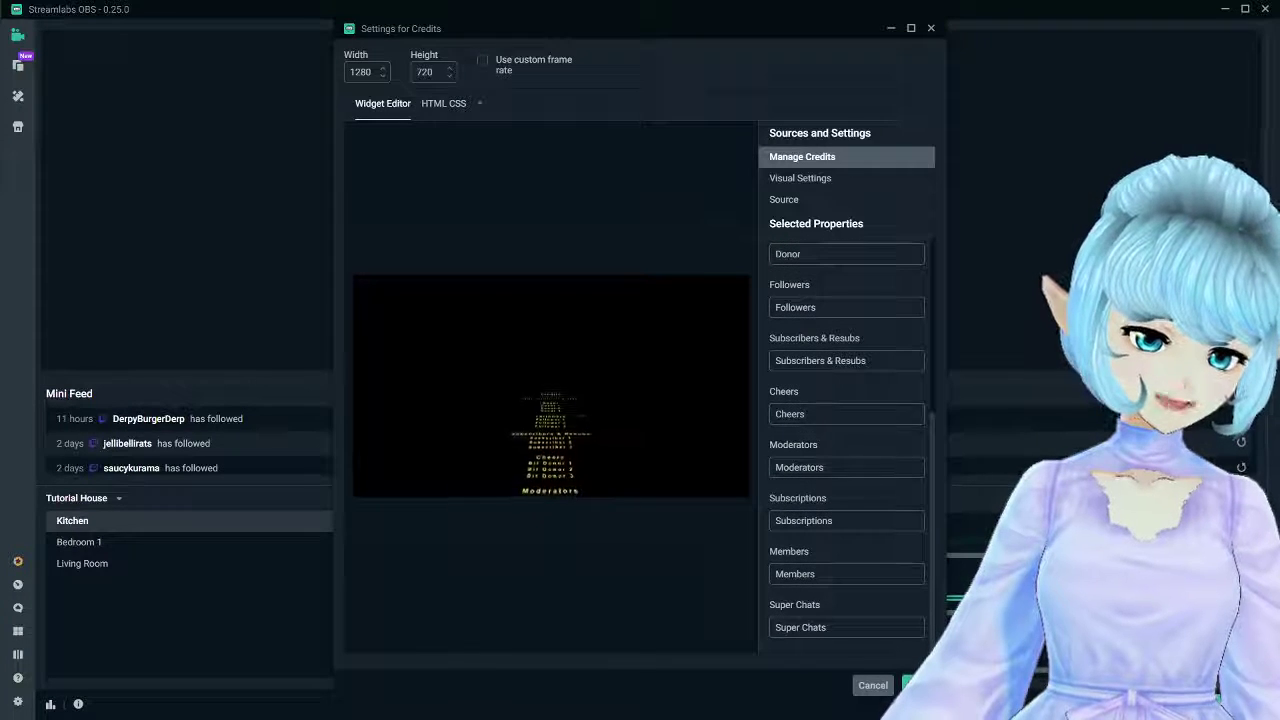
{"action": "scroll", "coordinate": [830, 436], "scroll_direction": "up", "scroll_amount": 5}
{"action": "left_click", "coordinate": [818, 180]}
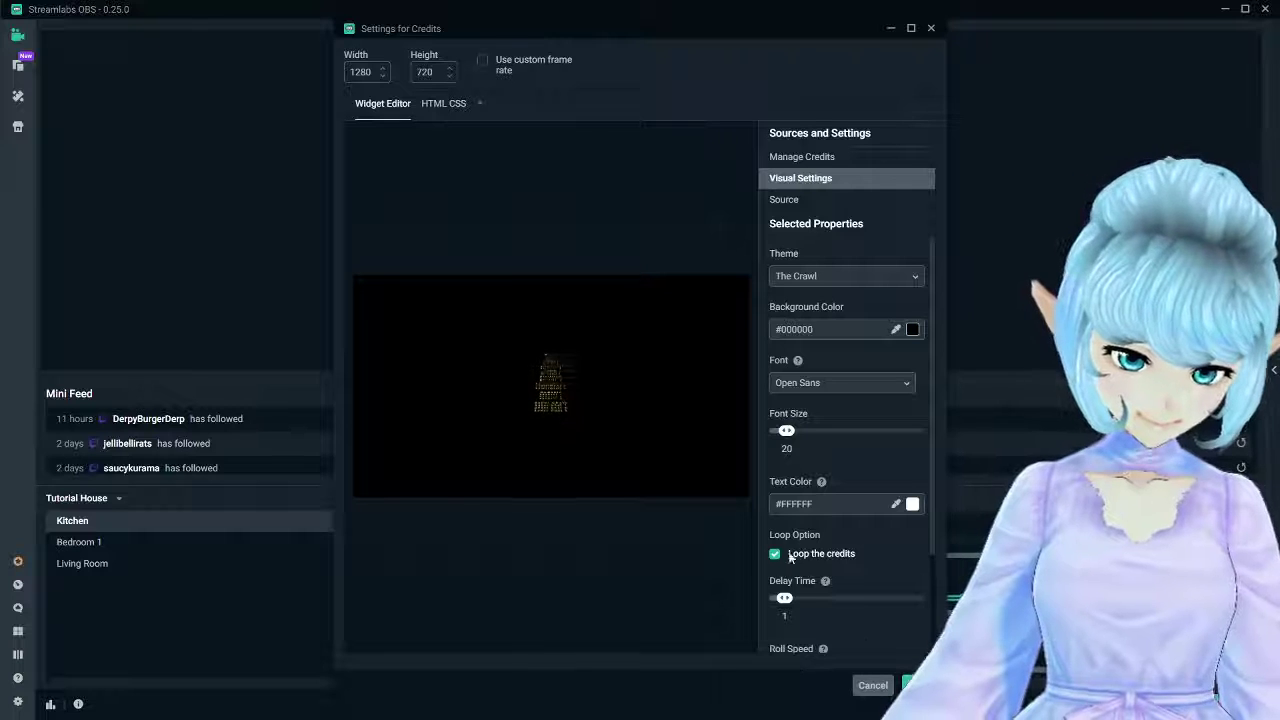
{"action": "scroll", "coordinate": [808, 548], "scroll_direction": "down", "scroll_amount": 2}
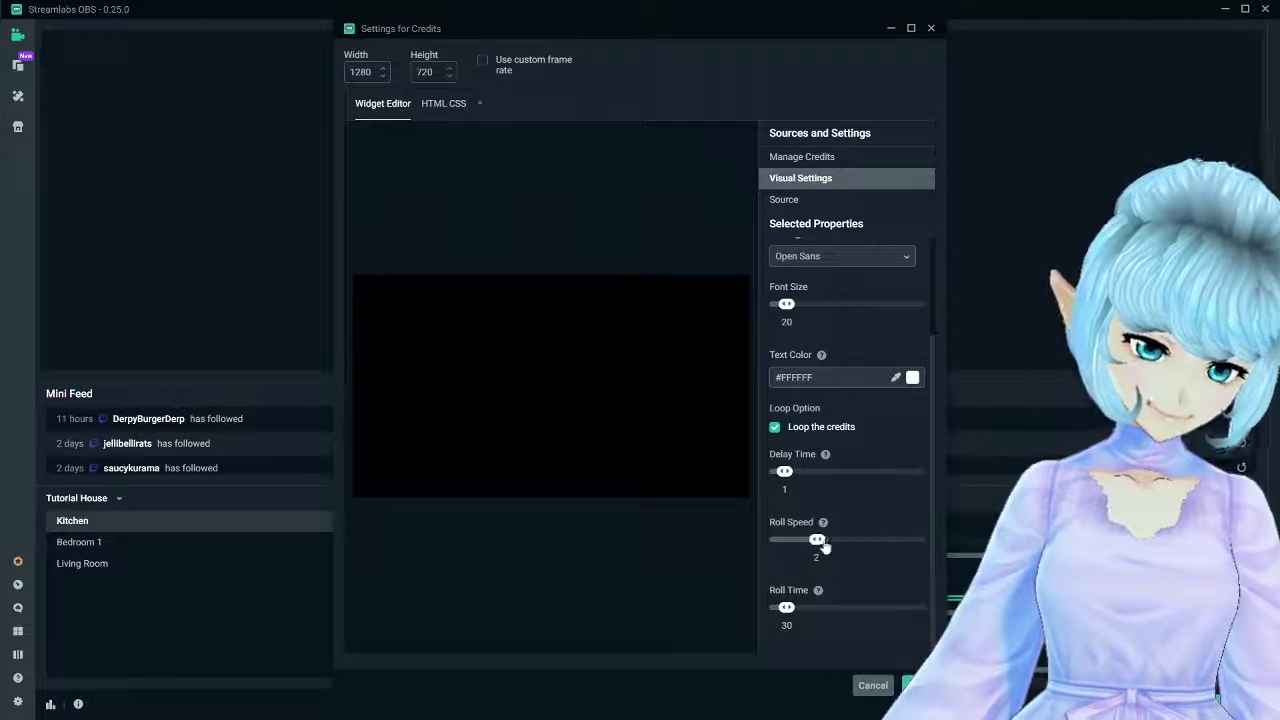
{"action": "left_click", "coordinate": [833, 201]}
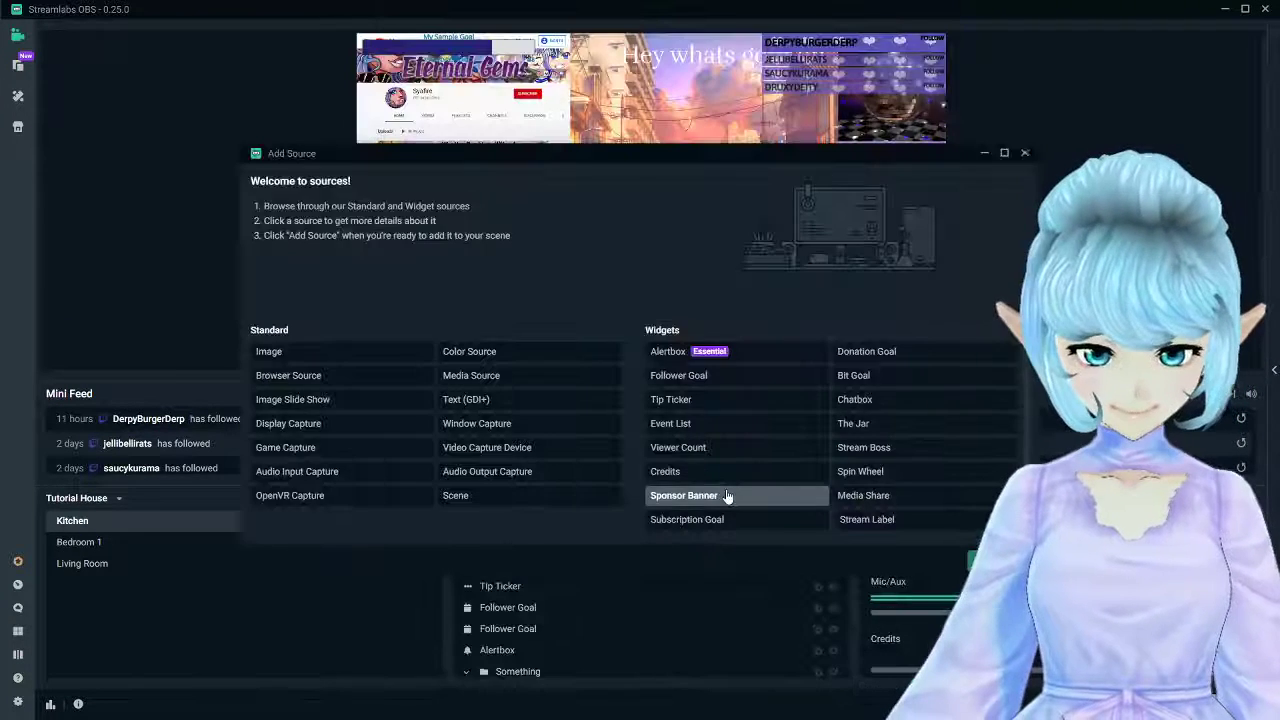
Add a Sponsor Banner source to the Kitchen scene and close its settings window
{"action": "left_click", "coordinate": [727, 497]}
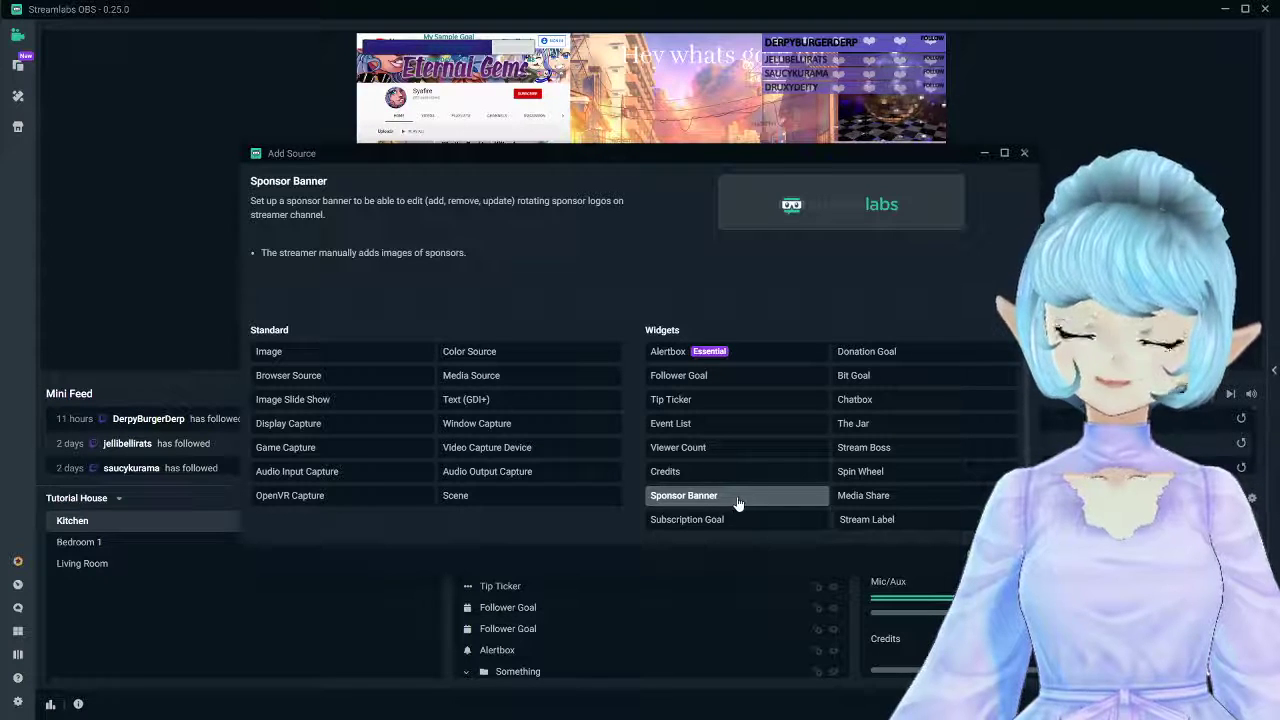
{"action": "double_click", "coordinate": [684, 495]}
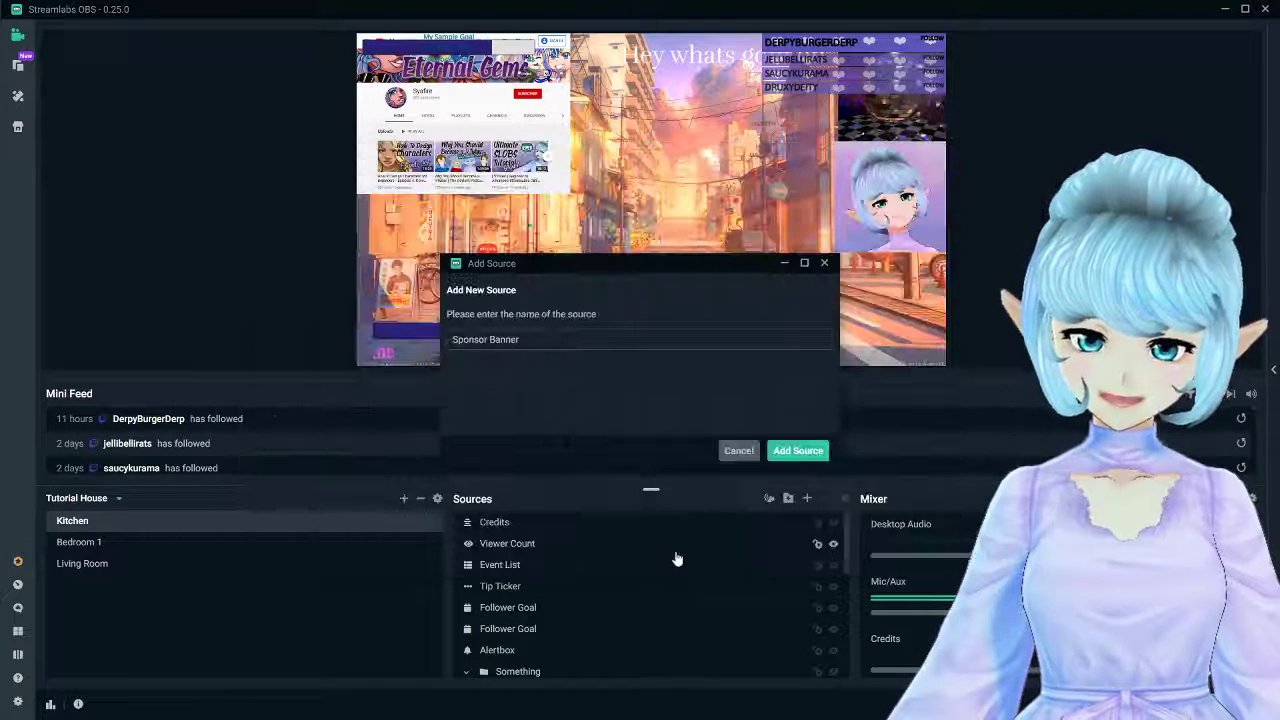
{"action": "left_click", "coordinate": [797, 449]}
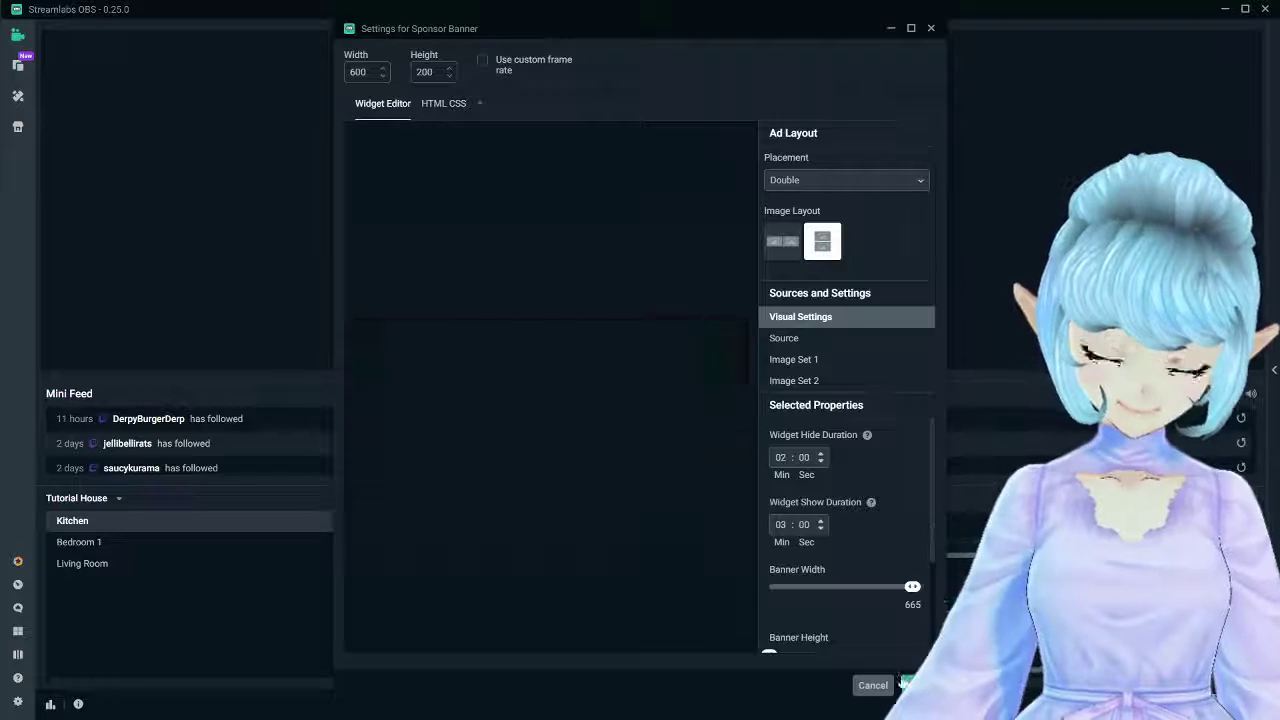
{"action": "left_click", "coordinate": [912, 685]}
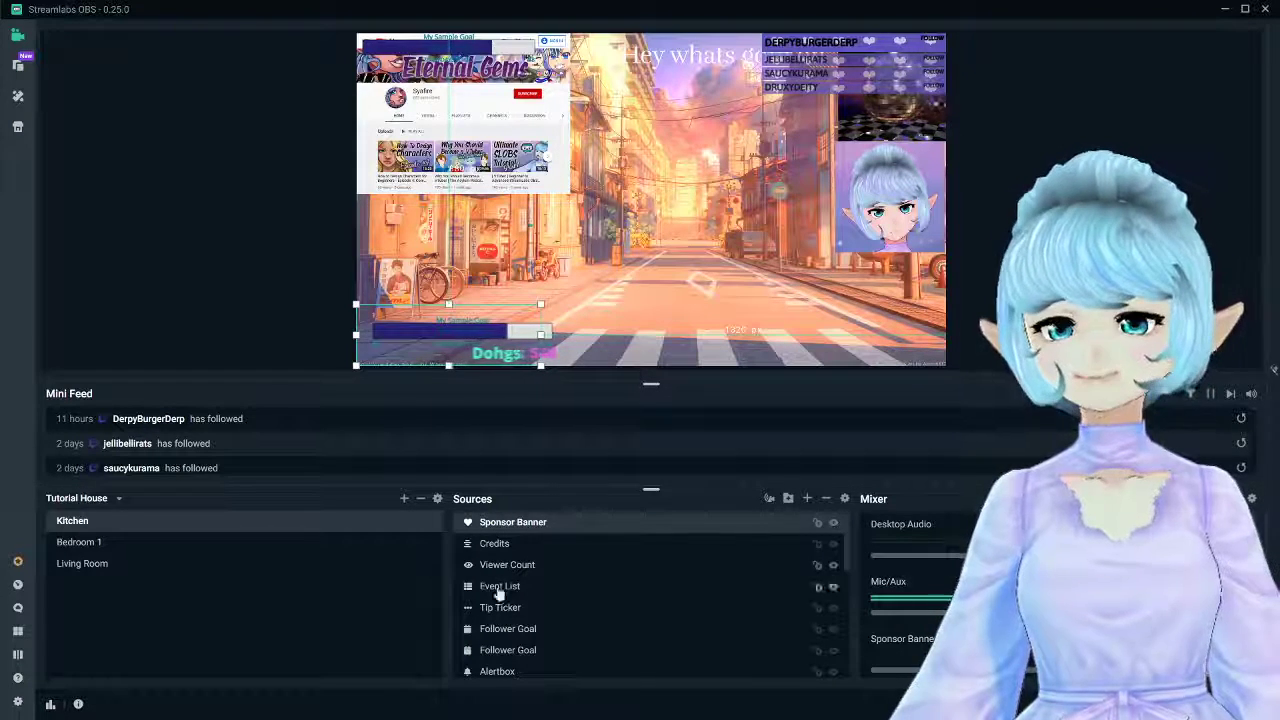
Compare the Follower, Subscription, Donation and Bit Goal widget previews, then pick Chatbox
{"action": "left_click", "coordinate": [809, 497]}
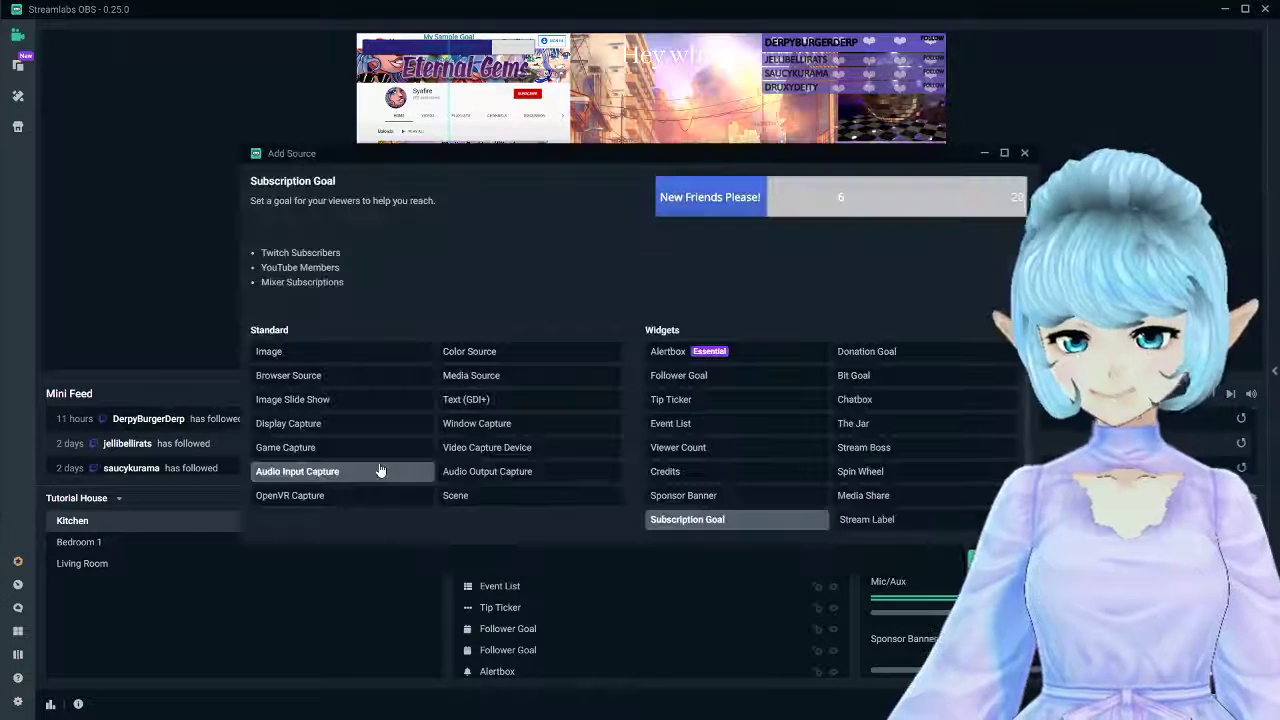
{"action": "left_click", "coordinate": [715, 380]}
{"action": "left_click", "coordinate": [730, 519]}
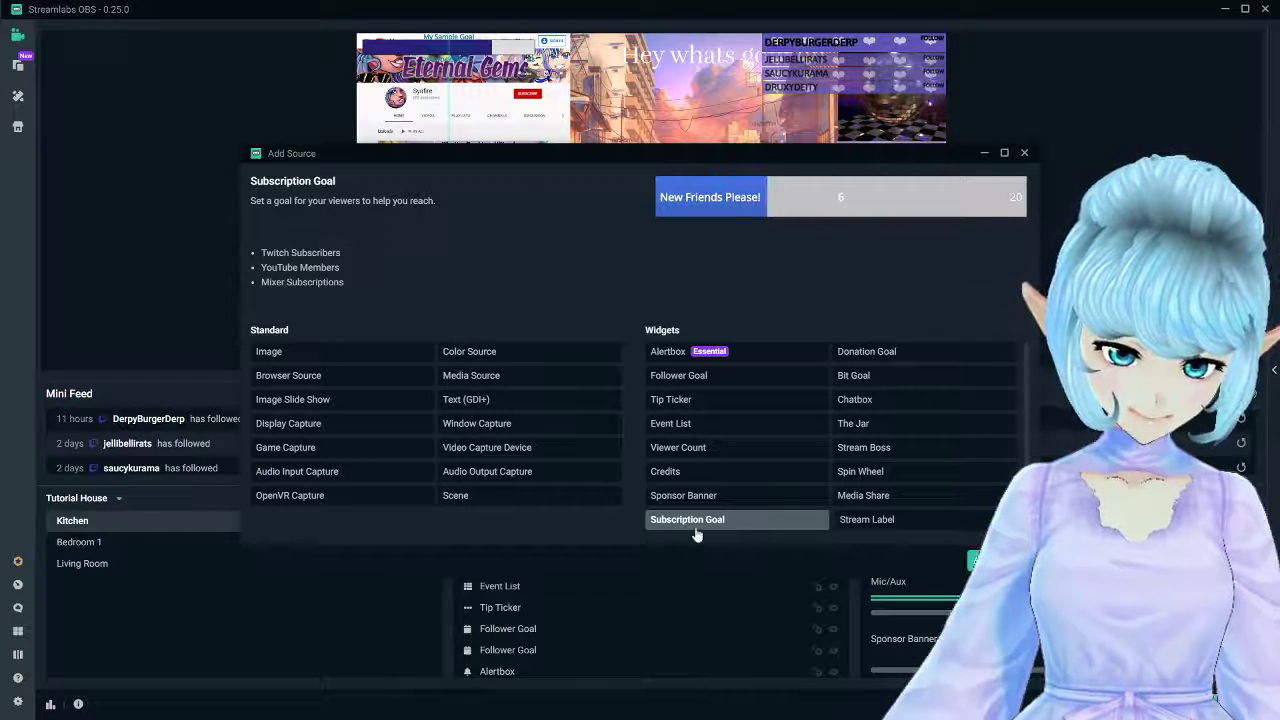
{"action": "left_click", "coordinate": [922, 351]}
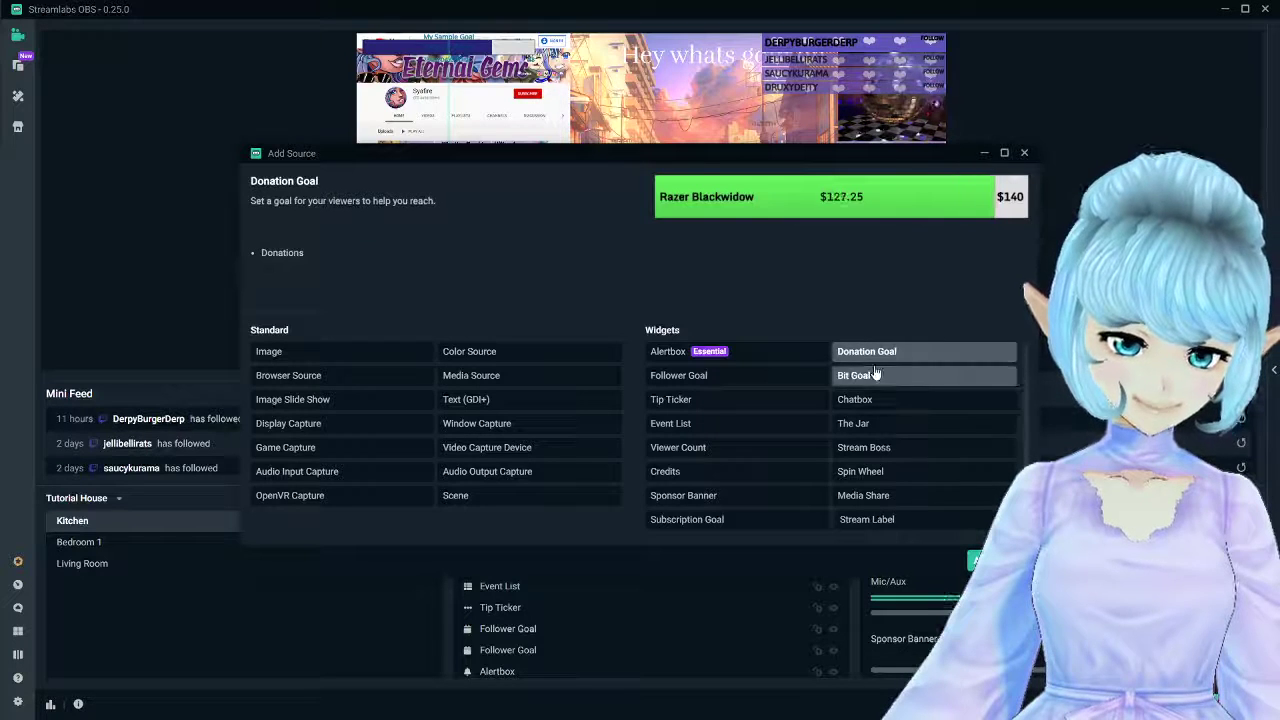
{"action": "left_click", "coordinate": [735, 528]}
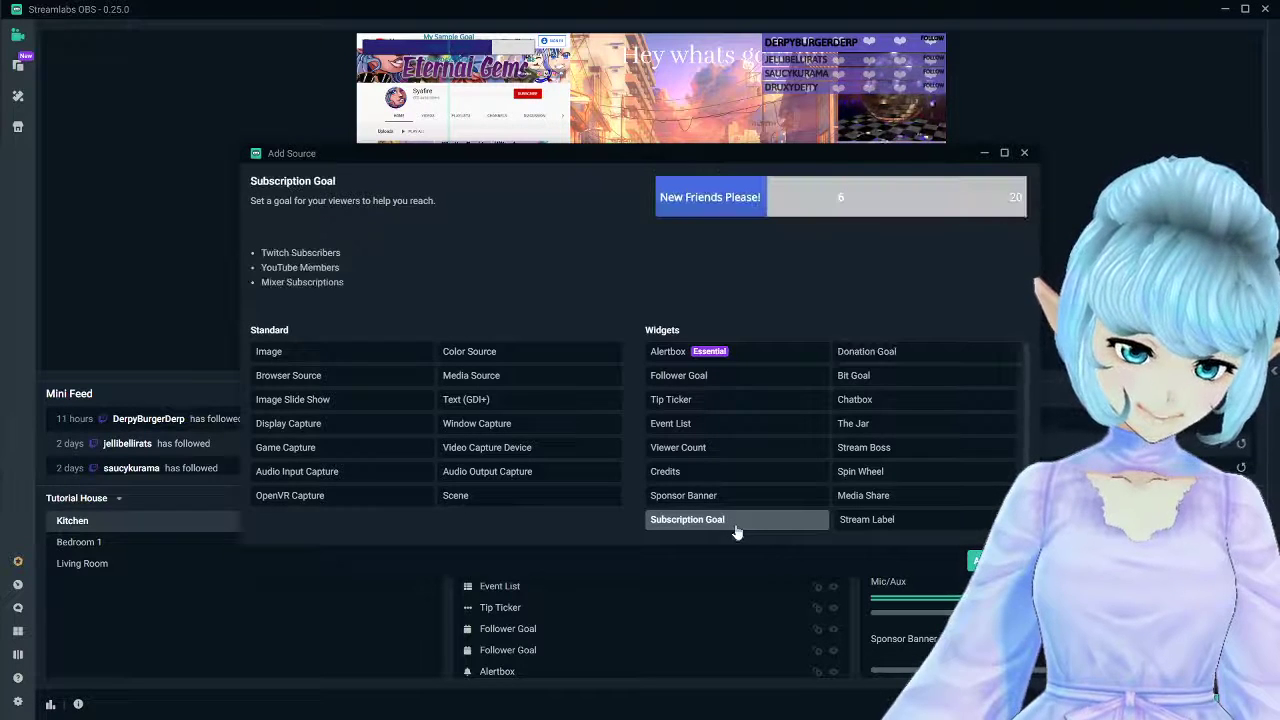
{"action": "left_click", "coordinate": [932, 358]}
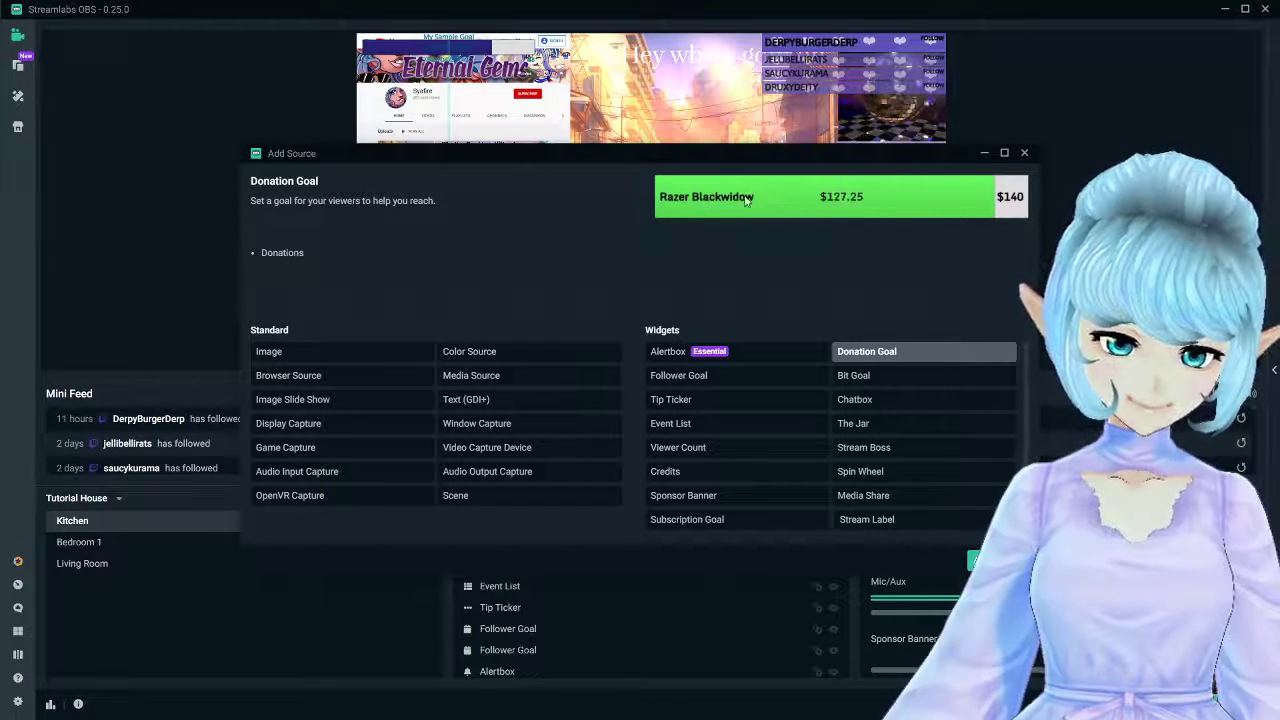
{"action": "left_click", "coordinate": [888, 378]}
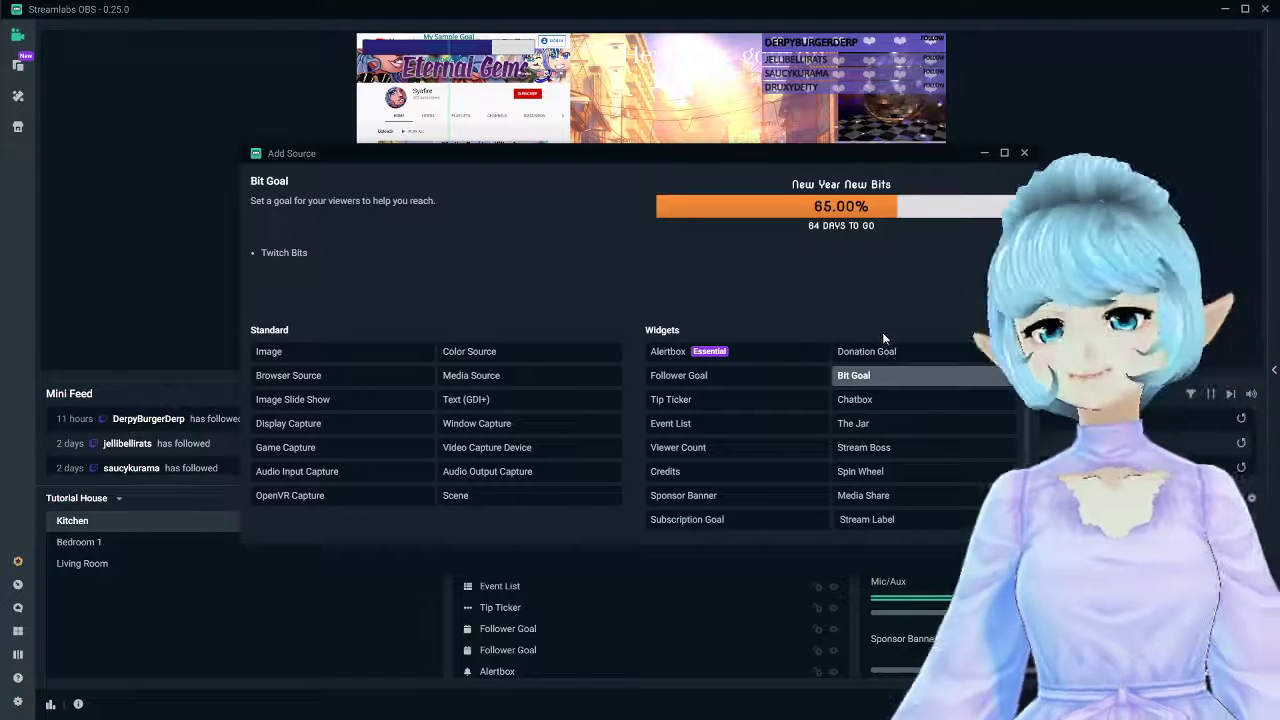
{"action": "left_click", "coordinate": [886, 351]}
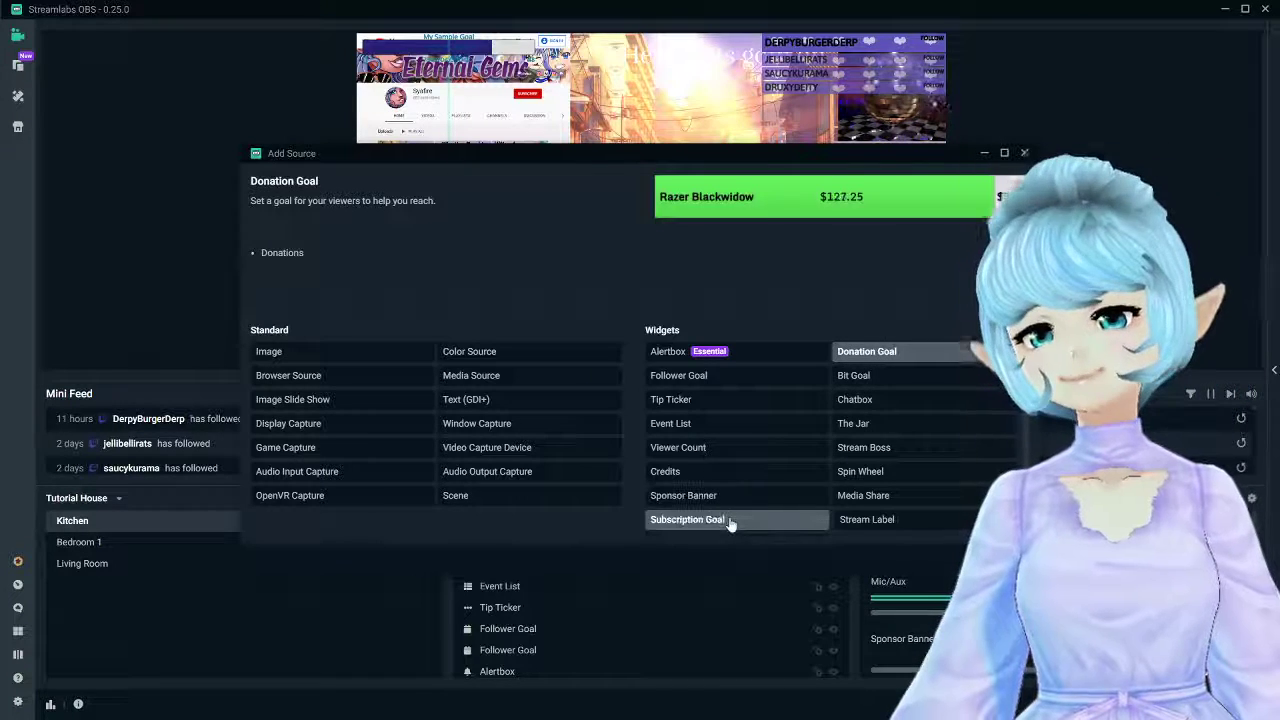
{"action": "left_click", "coordinate": [735, 518]}
{"action": "left_click", "coordinate": [926, 375]}
{"action": "left_click", "coordinate": [925, 399]}
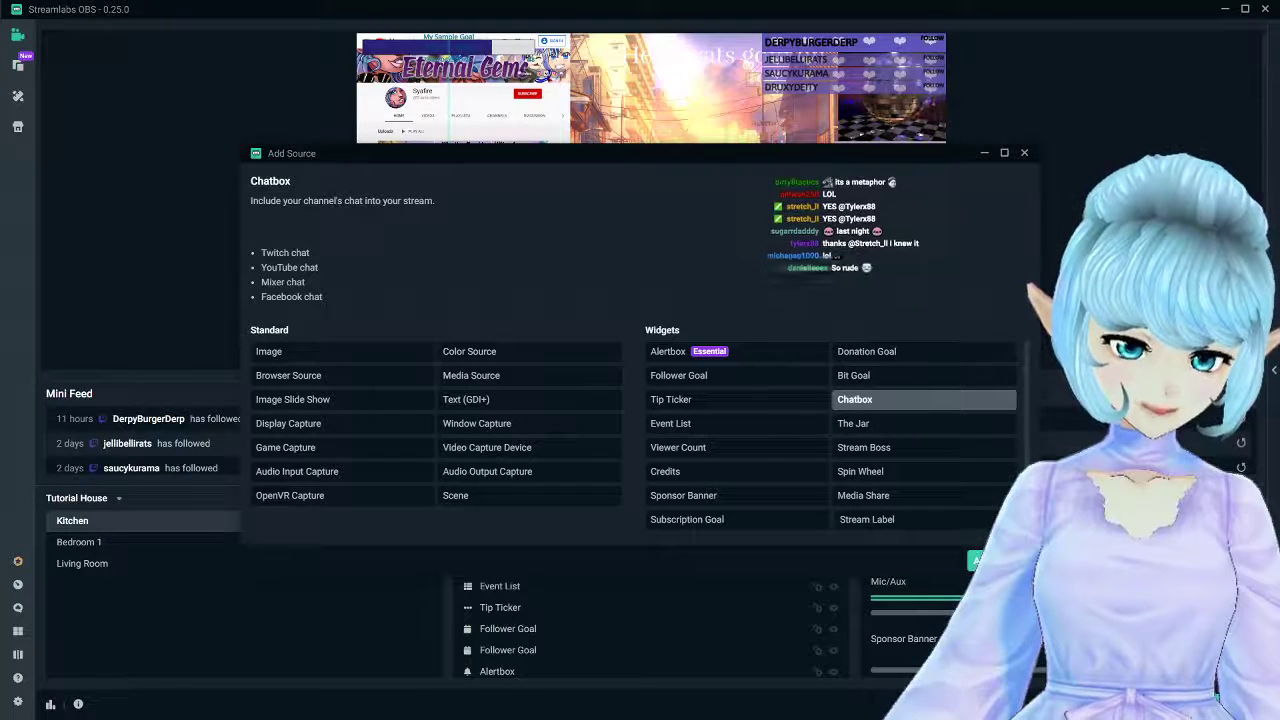
Add a Chatbox source under its default name and enable Show Moderator Badges
{"action": "left_click", "coordinate": [990, 560]}
{"action": "key", "text": "Return"}
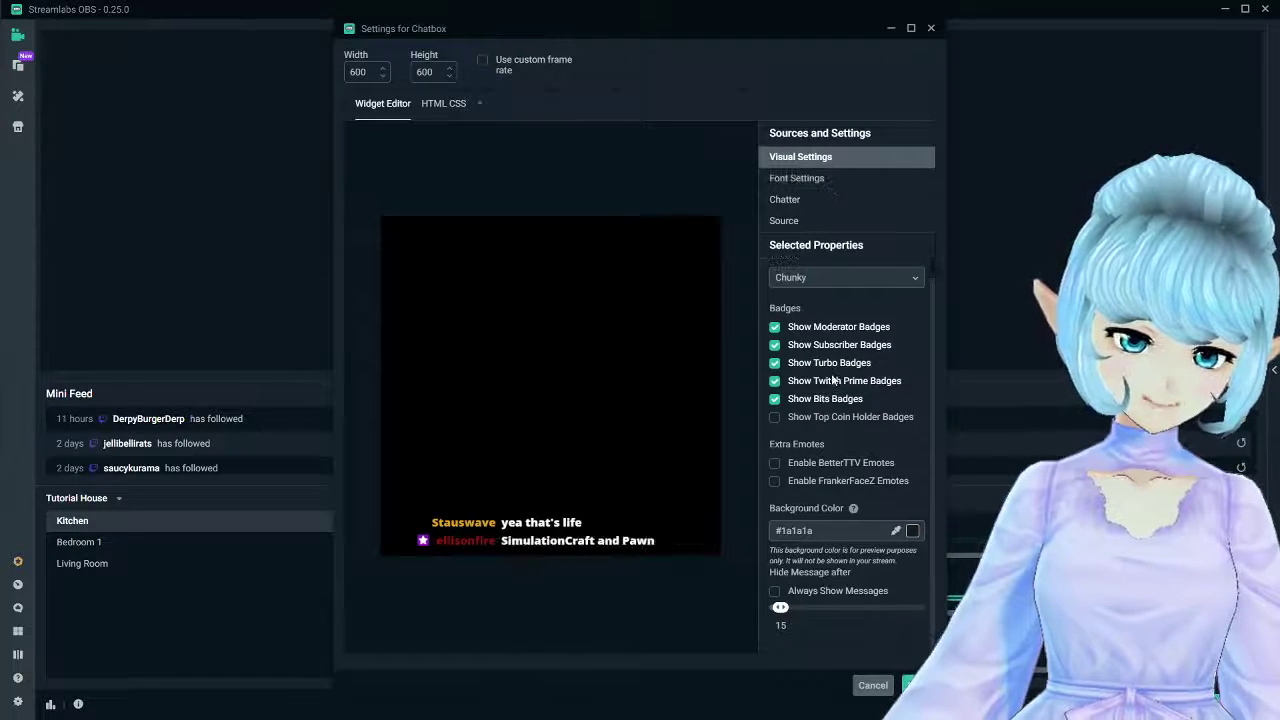
{"action": "left_click", "coordinate": [776, 328]}
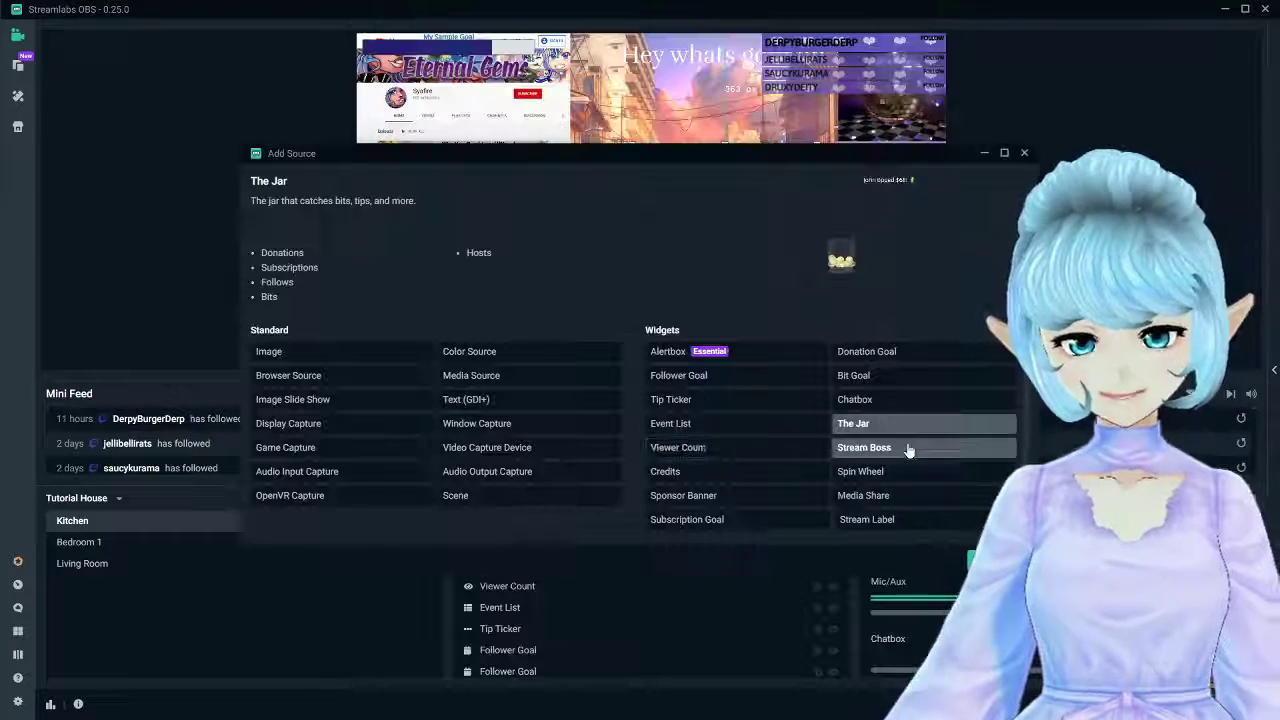
Add The Jar source and choose the round snifter glass as its jar image
{"action": "double_click", "coordinate": [910, 428]}
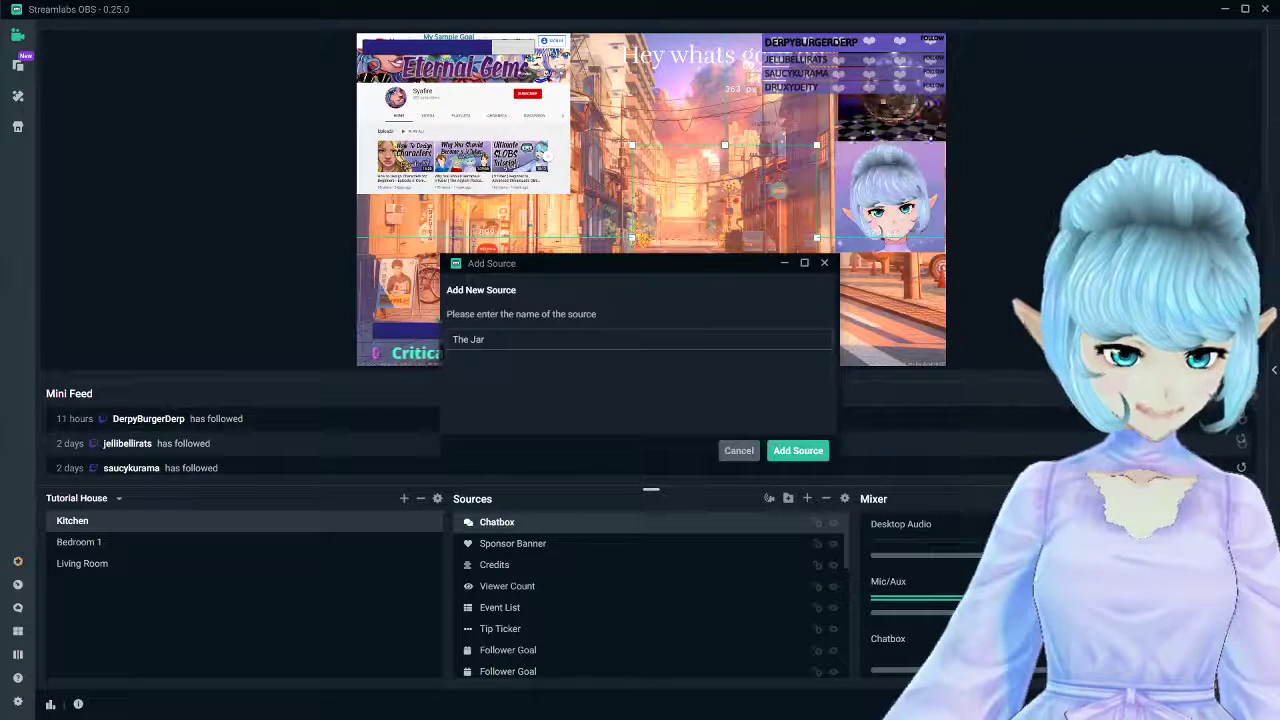
{"action": "left_click", "coordinate": [797, 449]}
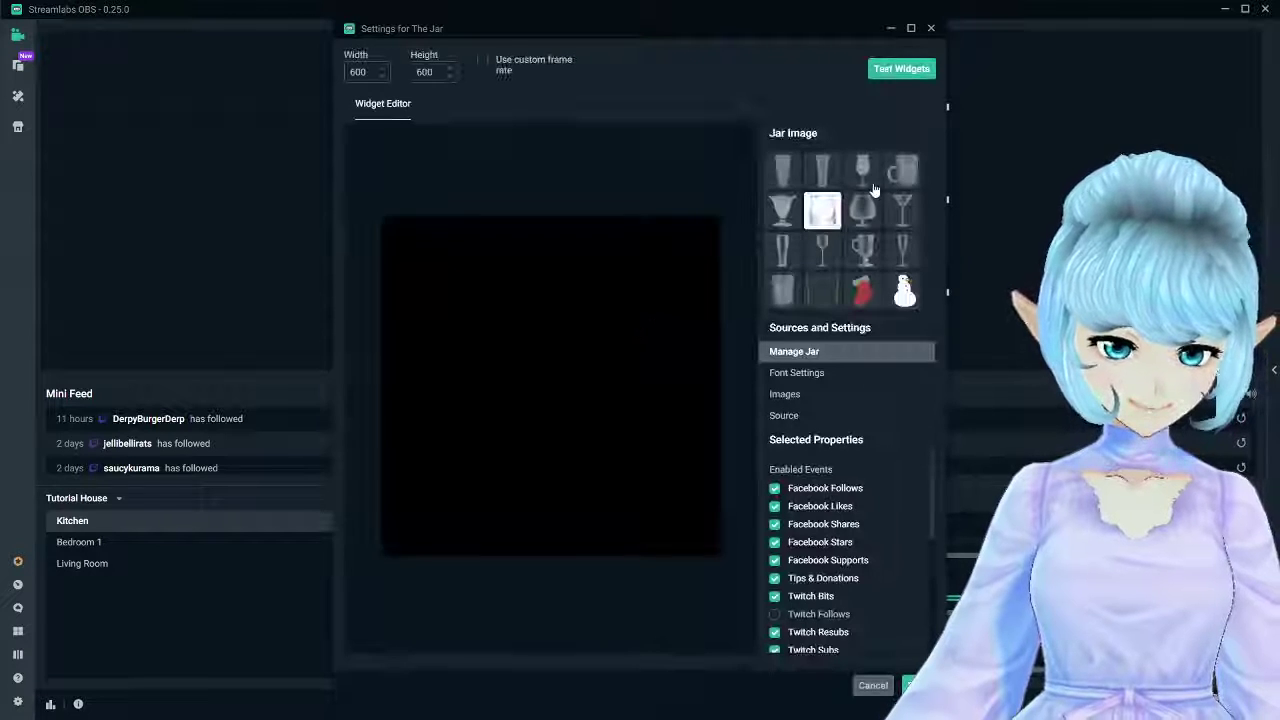
{"action": "left_click", "coordinate": [864, 172]}
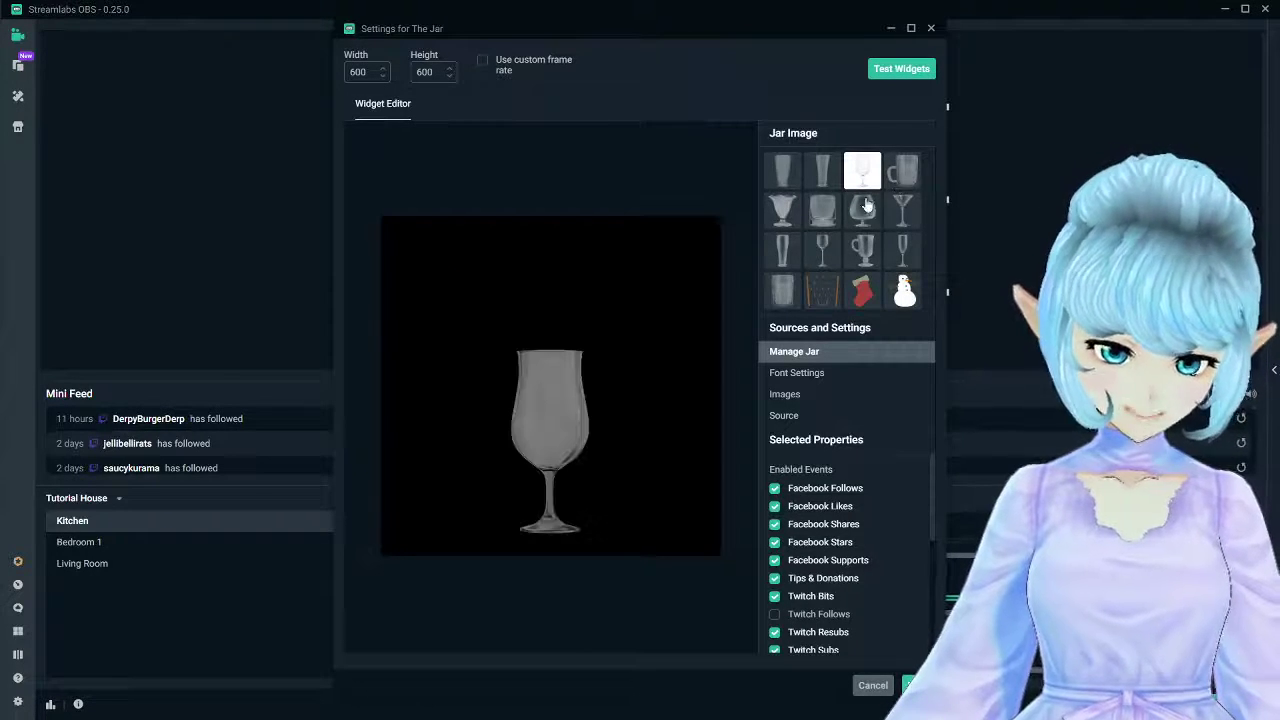
{"action": "left_click", "coordinate": [864, 208]}
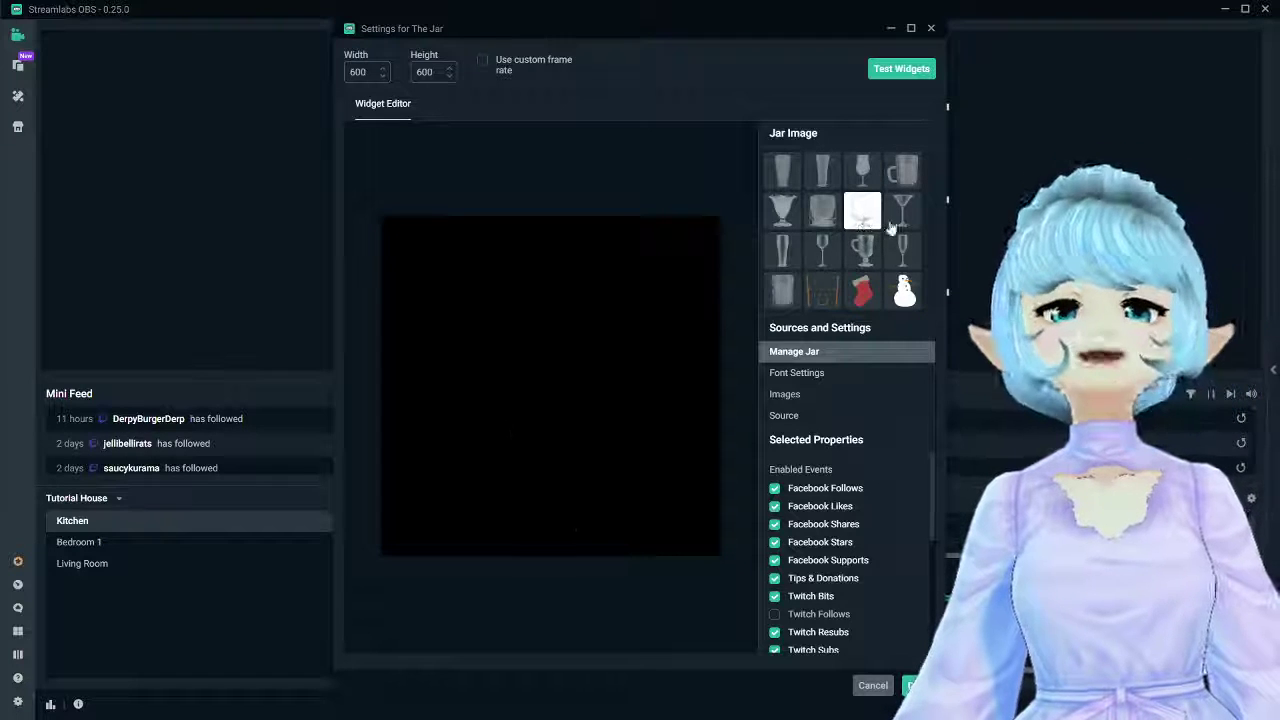
Browse The Jar's font, image, source and enabled events settings
{"action": "left_click", "coordinate": [821, 372]}
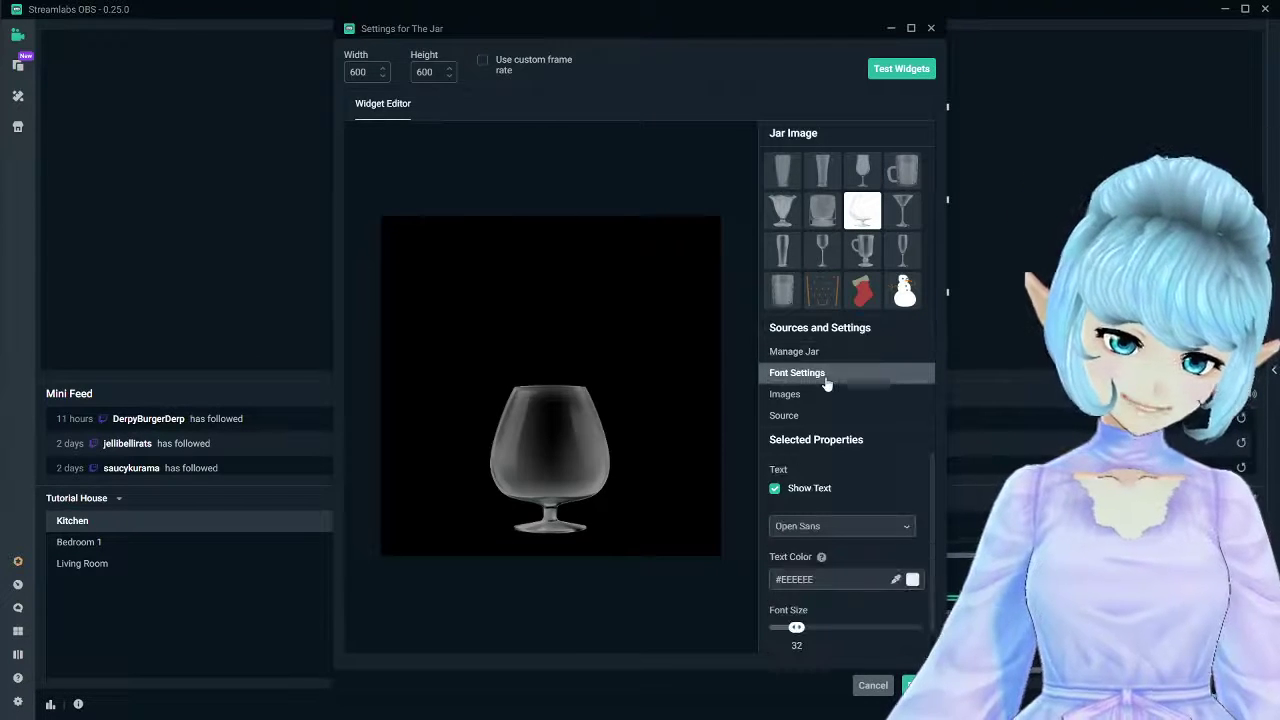
{"action": "left_click", "coordinate": [818, 395]}
{"action": "left_click", "coordinate": [829, 414]}
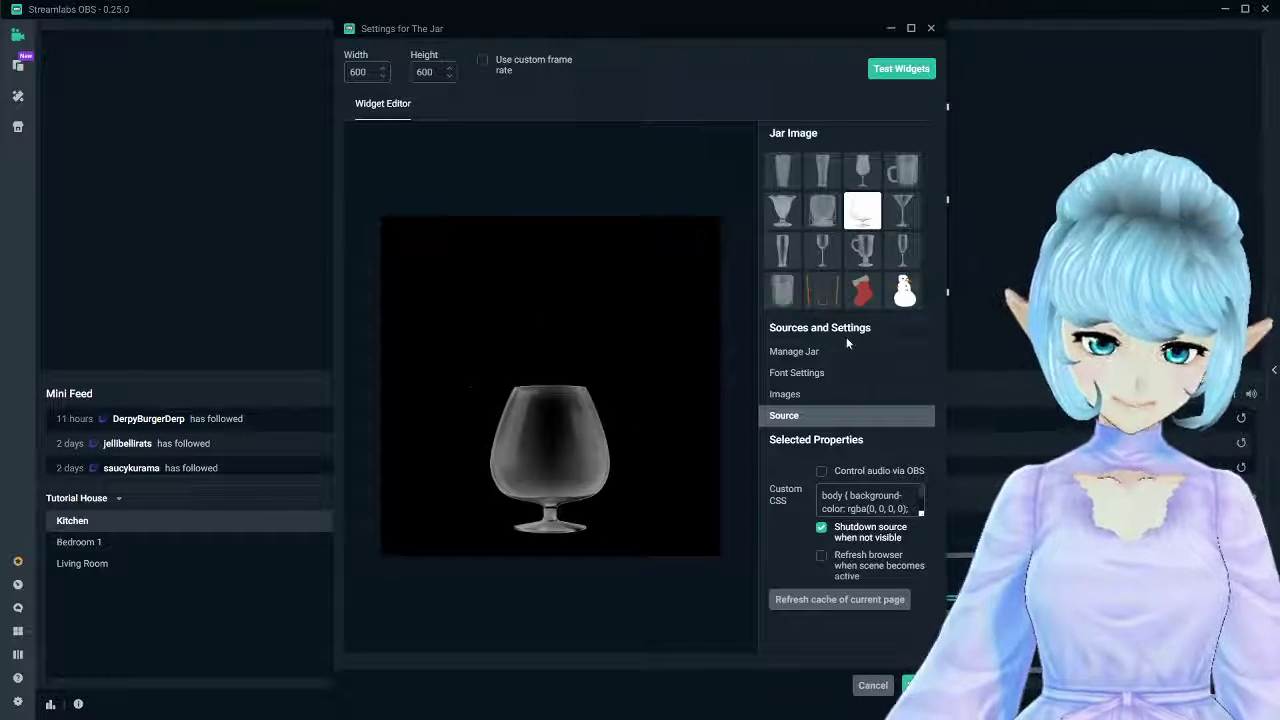
{"action": "left_click", "coordinate": [845, 374]}
{"action": "left_click", "coordinate": [840, 352]}
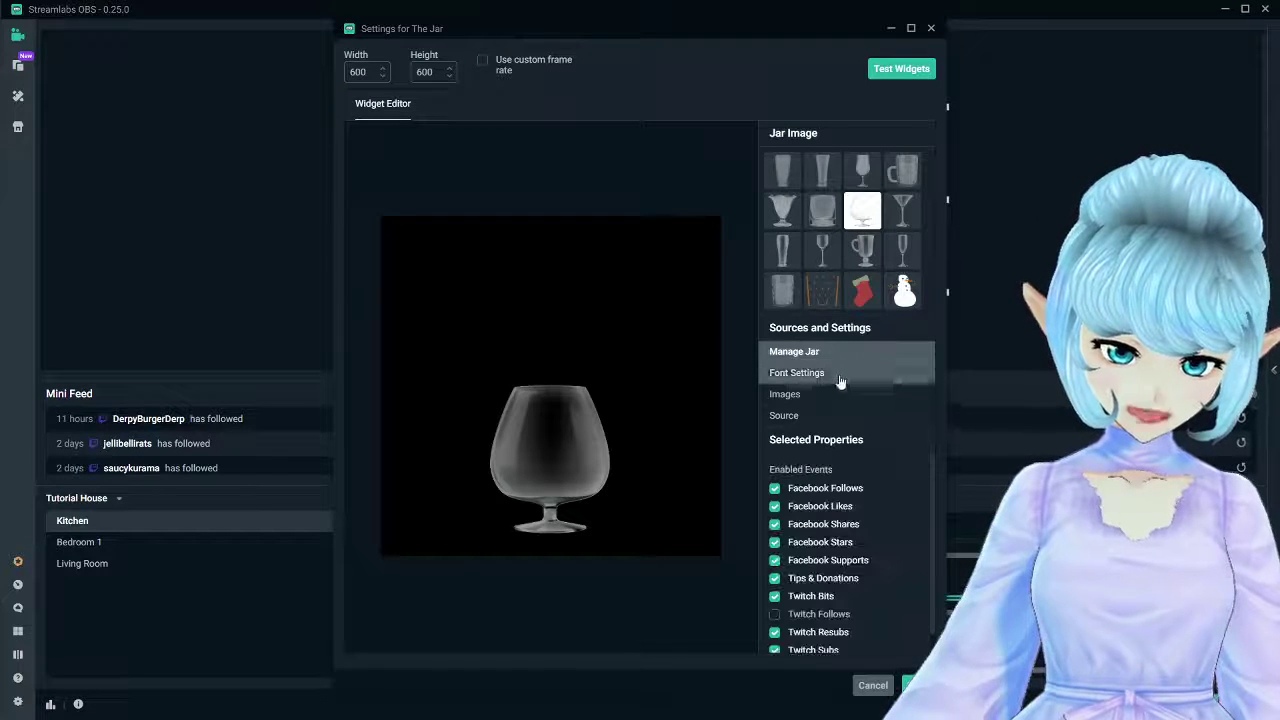
{"action": "scroll", "coordinate": [845, 500], "scroll_direction": "down", "scroll_amount": 2}
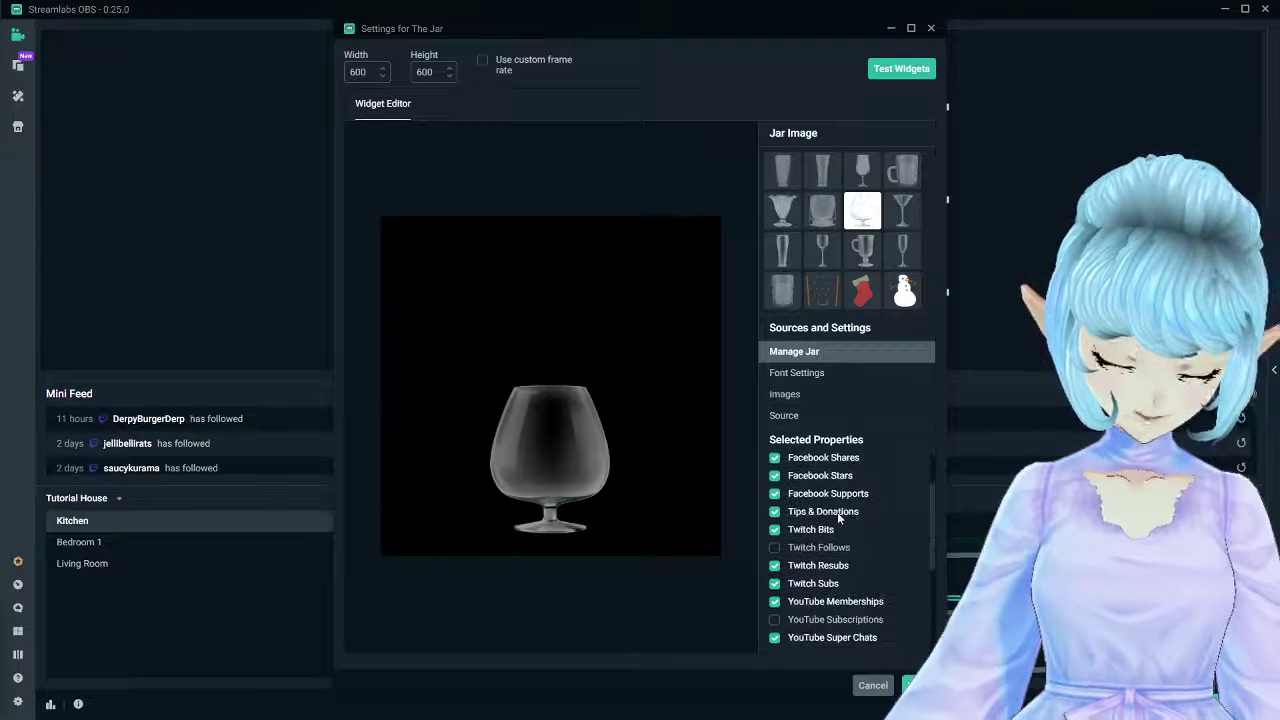
{"action": "scroll", "coordinate": [829, 517], "scroll_direction": "down", "scroll_amount": 3}
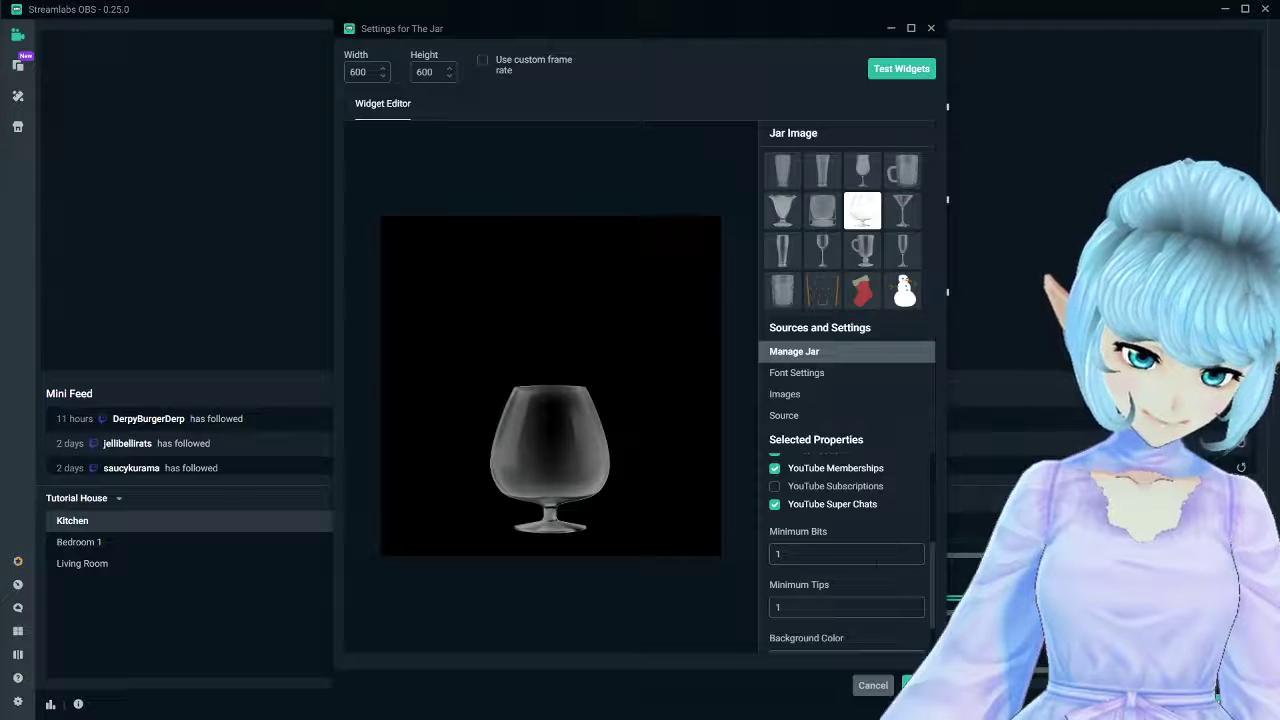
{"action": "scroll", "coordinate": [800, 545], "scroll_direction": "up", "scroll_amount": 5}
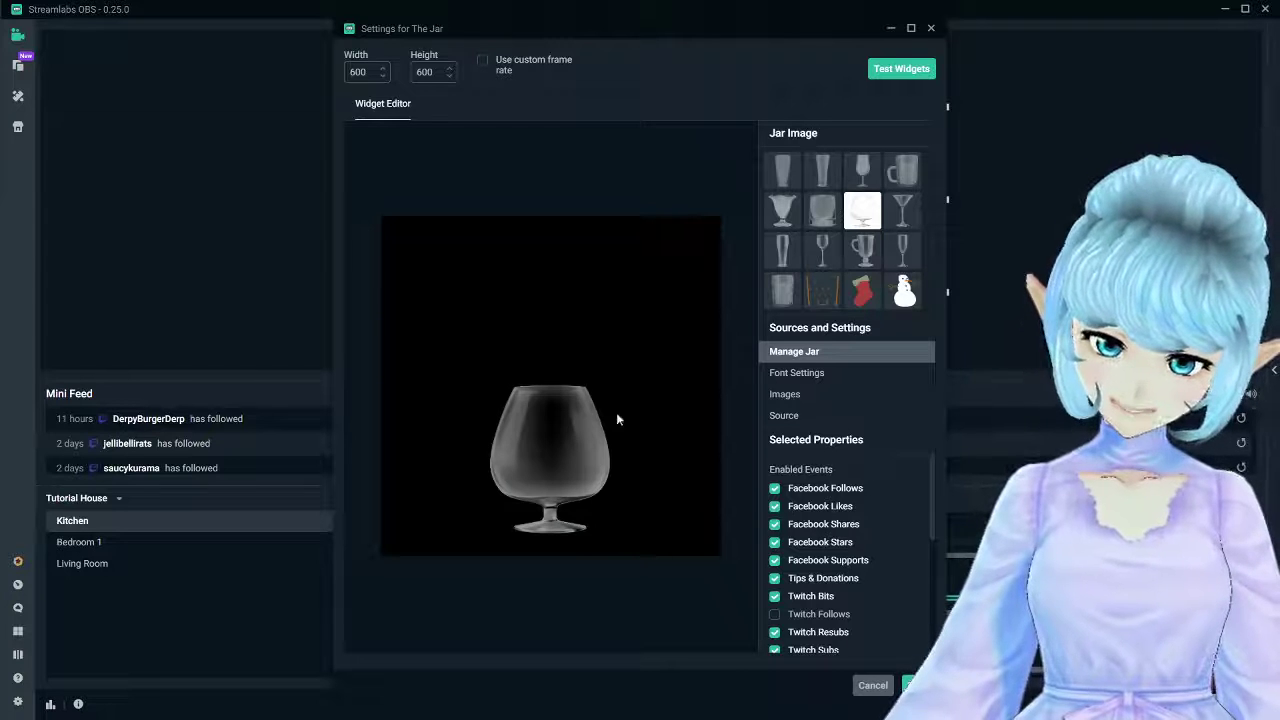
{"action": "scroll", "coordinate": [860, 557], "scroll_direction": "down", "scroll_amount": 5}
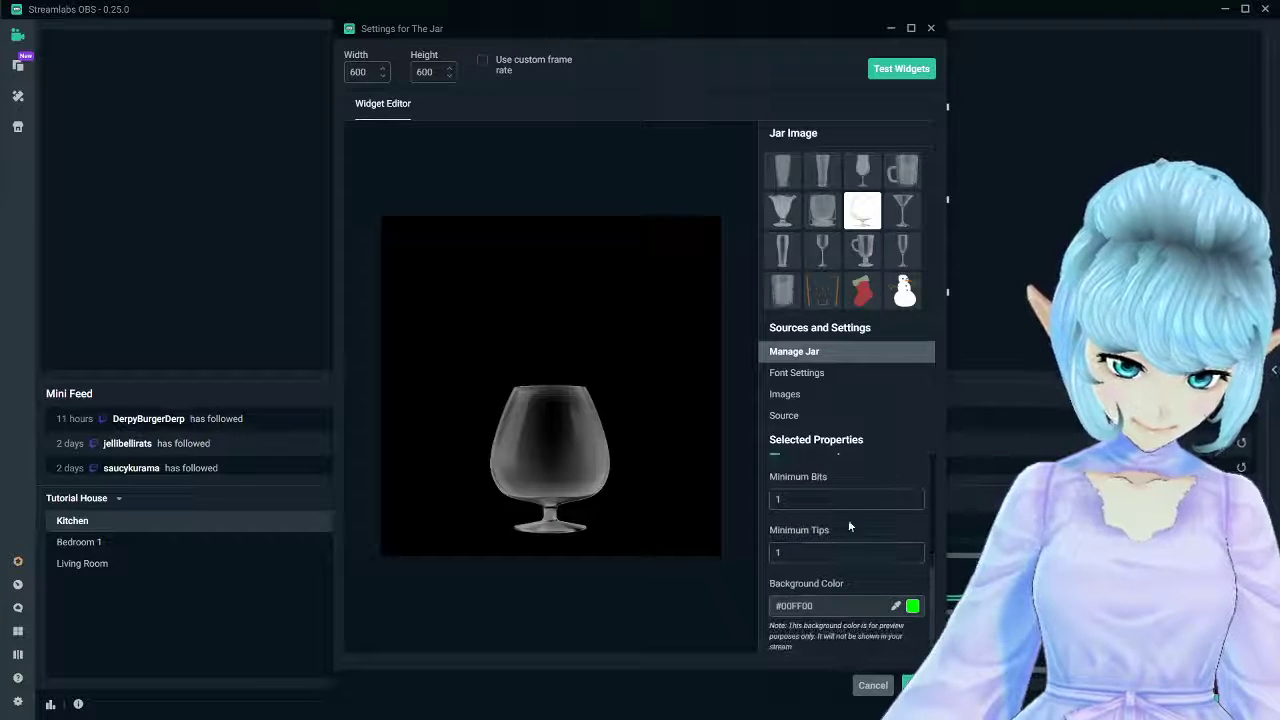
Inspect the bronze, silver and gold coin images dropped into the jar for tips
{"action": "left_click", "coordinate": [785, 394]}
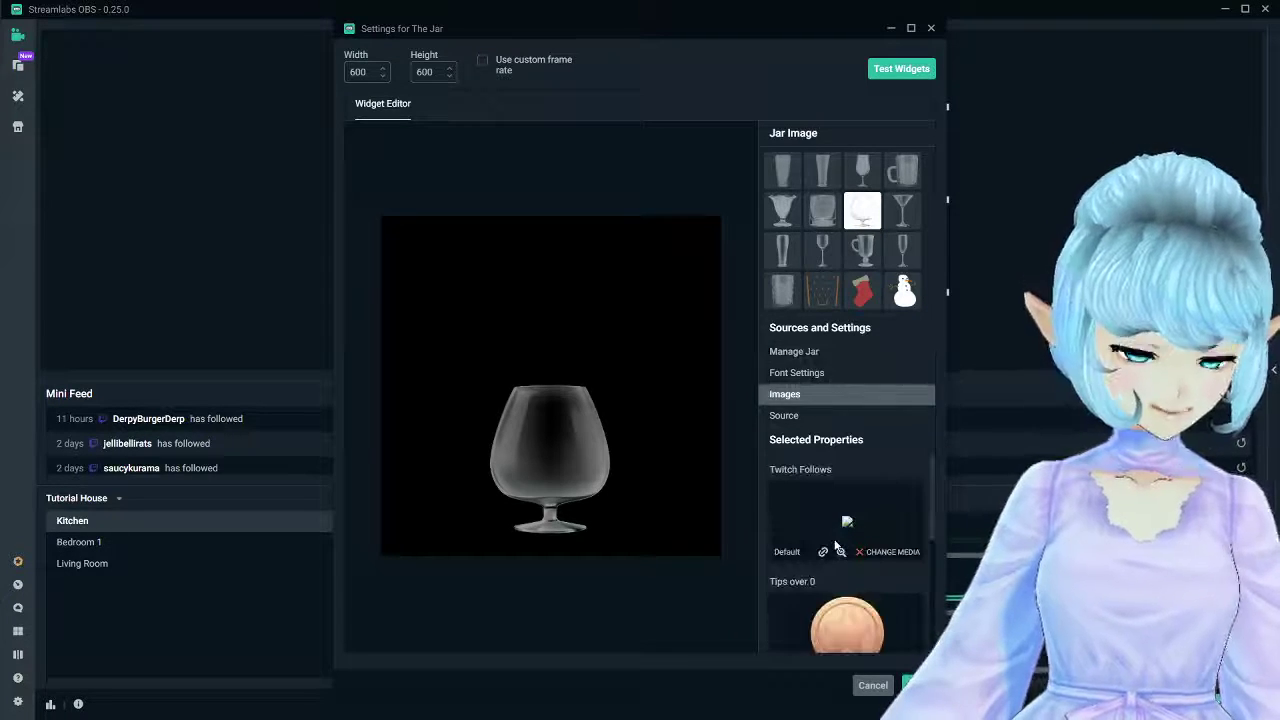
{"action": "scroll", "coordinate": [832, 580], "scroll_direction": "down", "scroll_amount": 1}
{"action": "scroll", "coordinate": [836, 570], "scroll_direction": "down", "scroll_amount": 2}
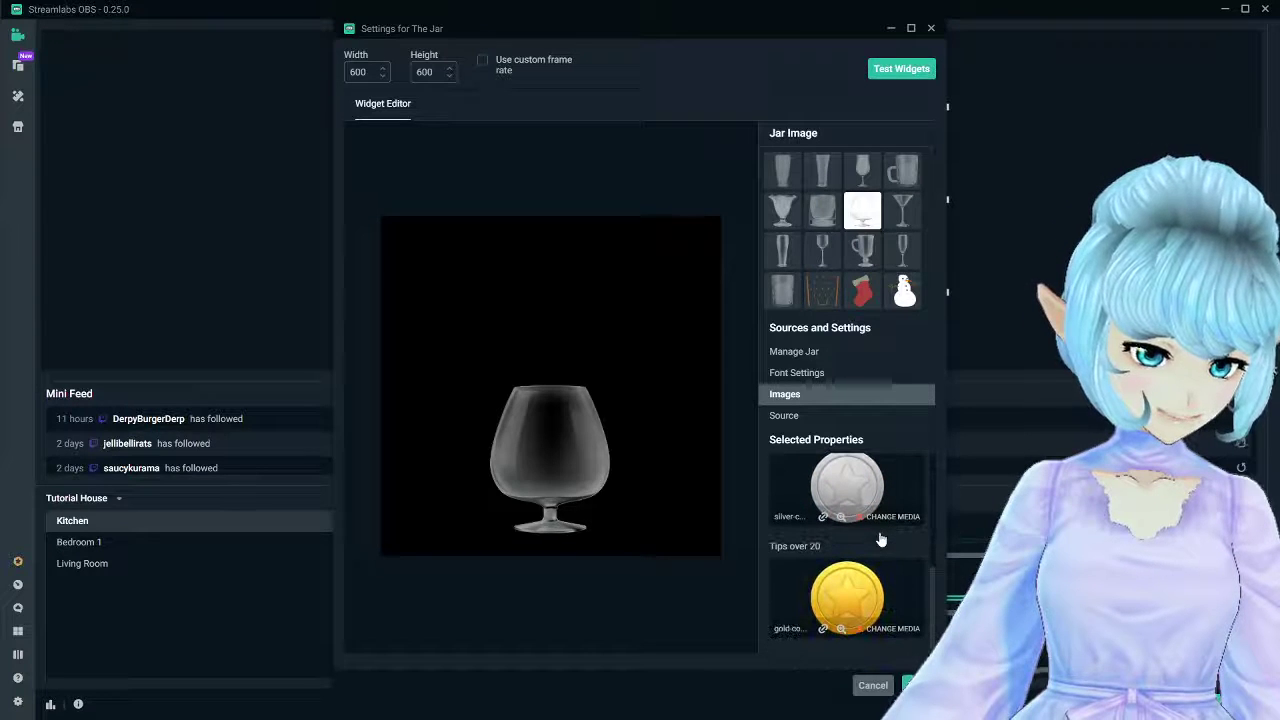
{"action": "scroll", "coordinate": [880, 540], "scroll_direction": "up", "scroll_amount": 2}
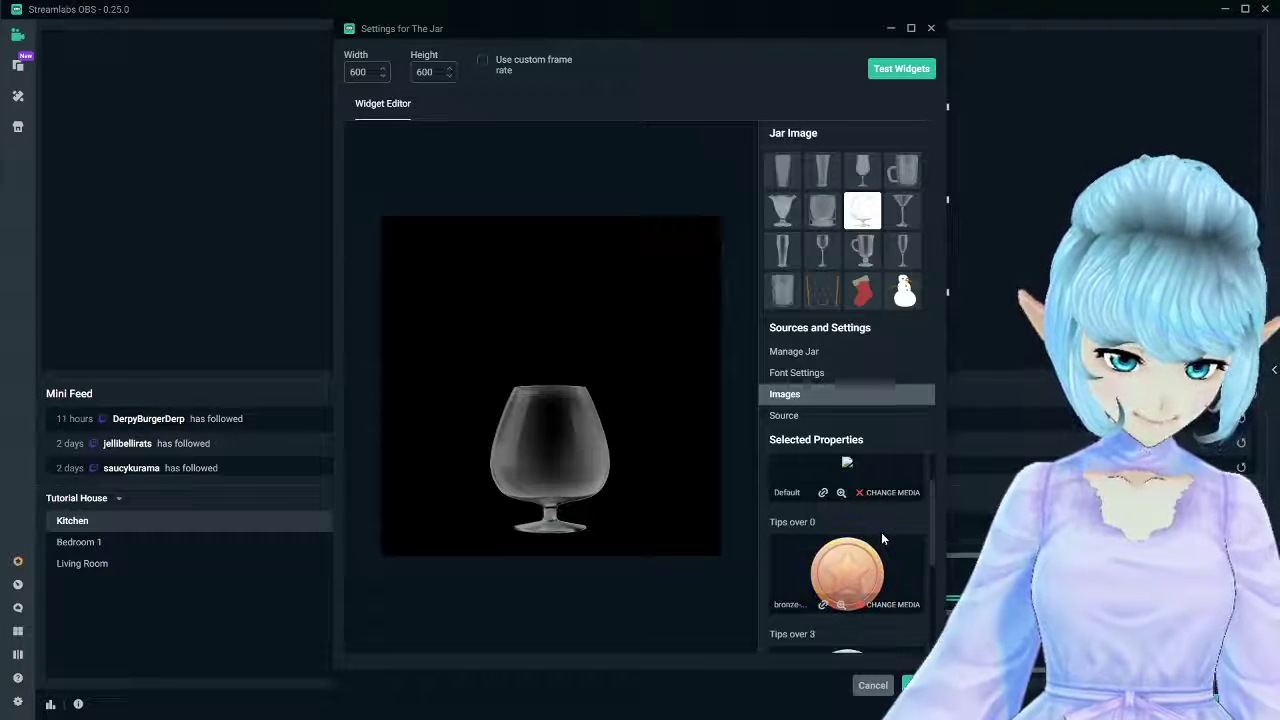
{"action": "scroll", "coordinate": [880, 540], "scroll_direction": "down", "scroll_amount": 2}
{"action": "scroll", "coordinate": [881, 541], "scroll_direction": "up", "scroll_amount": 3}
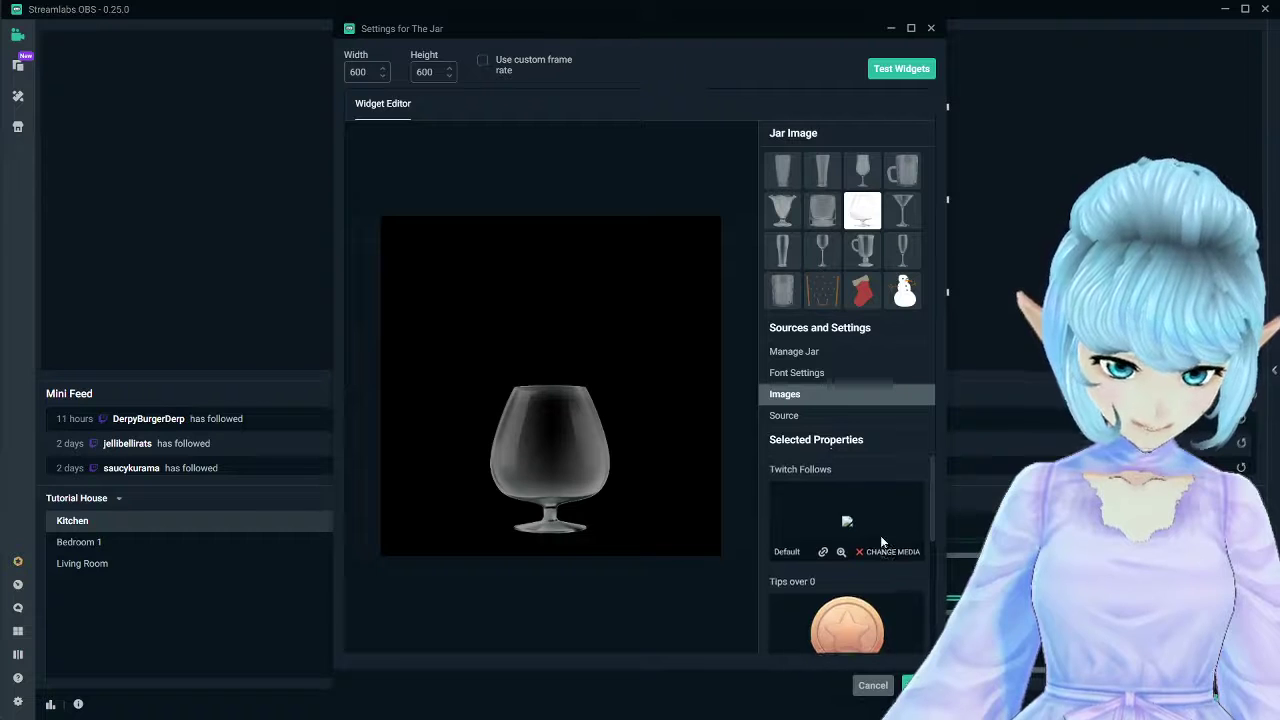
{"action": "scroll", "coordinate": [881, 541], "scroll_direction": "down", "scroll_amount": 1}
{"action": "scroll", "coordinate": [880, 535], "scroll_direction": "down", "scroll_amount": 1}
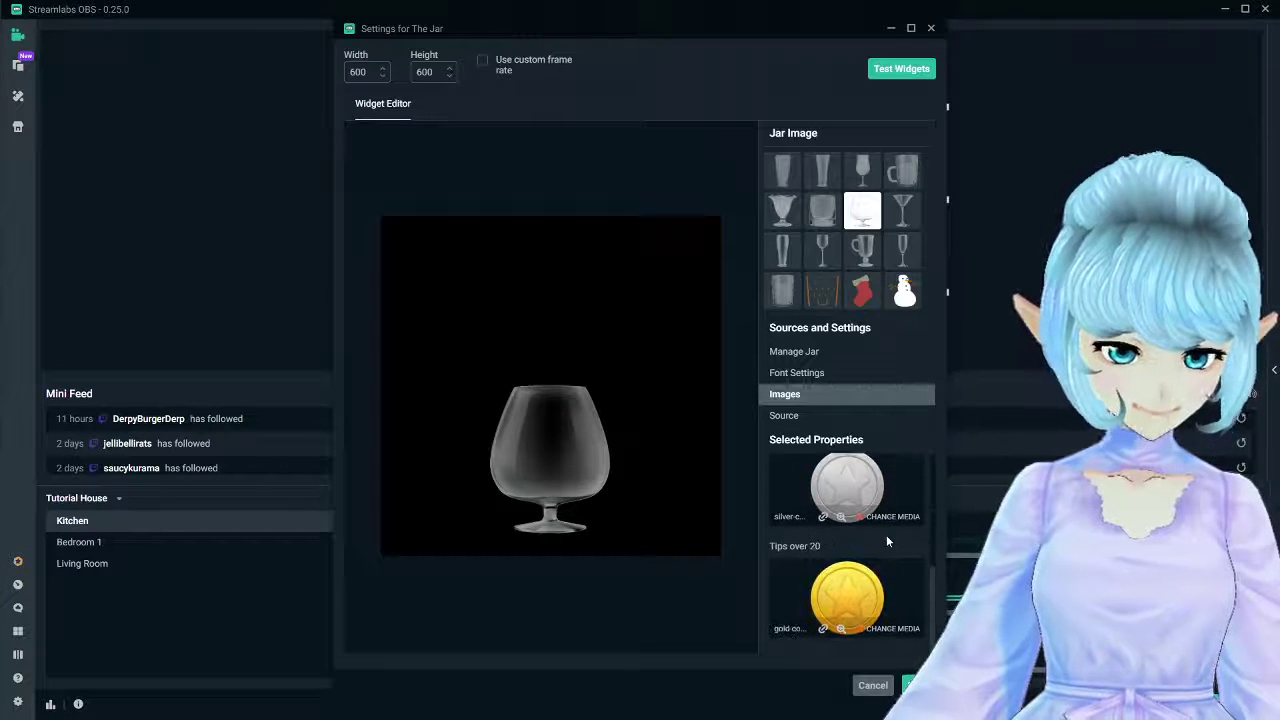
{"action": "scroll", "coordinate": [883, 534], "scroll_direction": "up", "scroll_amount": 3}
{"action": "scroll", "coordinate": [883, 534], "scroll_direction": "down", "scroll_amount": 3}
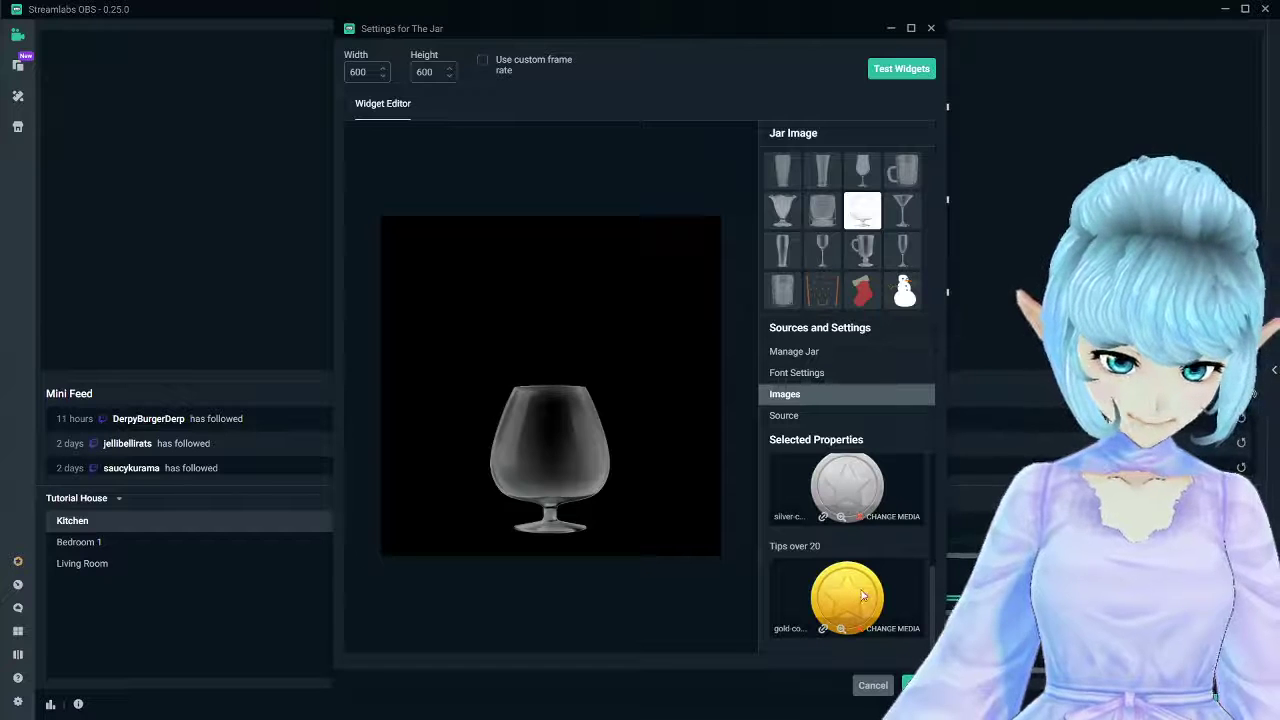
Save The Jar settings and add a new Stream Boss source
{"action": "left_click", "coordinate": [872, 685]}
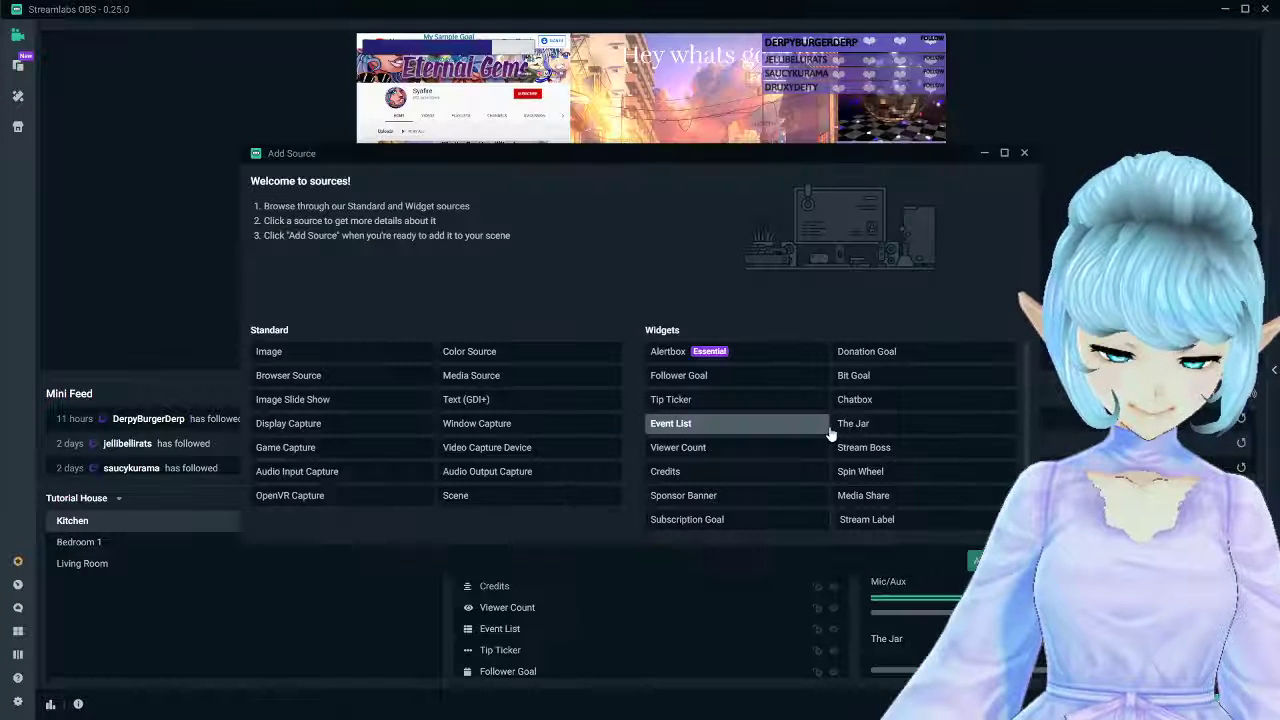
{"action": "left_click", "coordinate": [925, 452]}
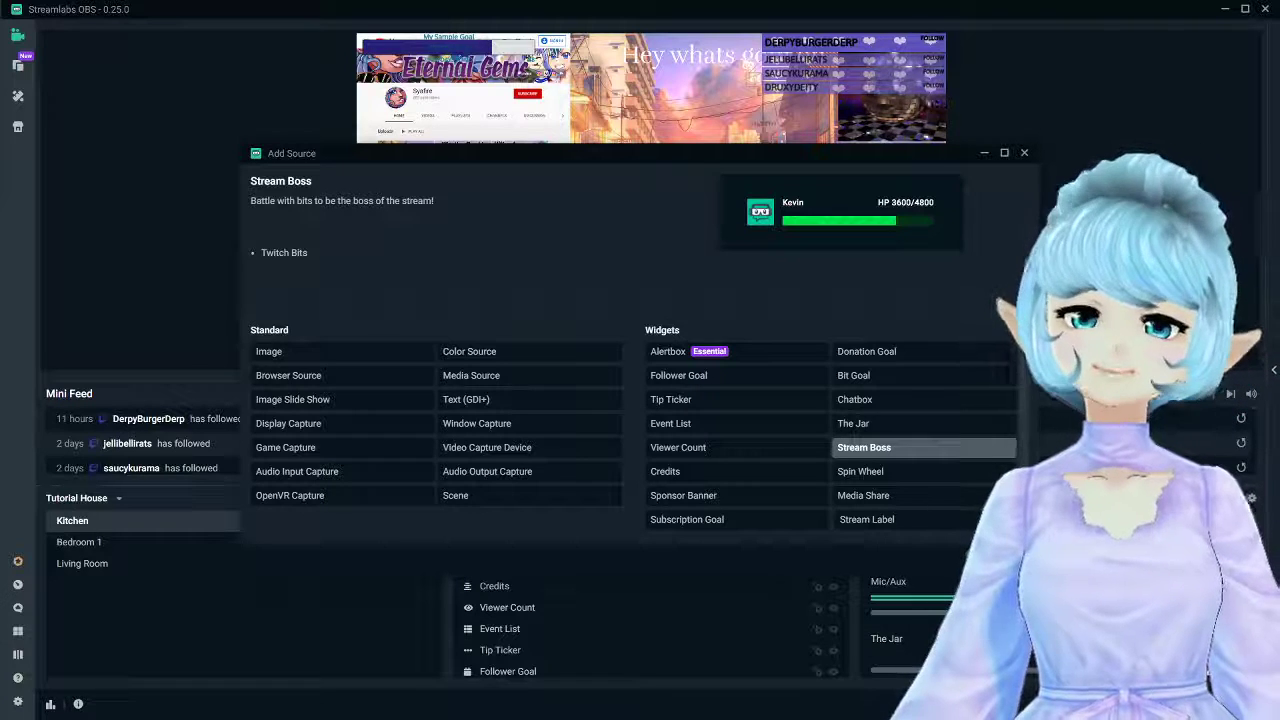
{"action": "double_click", "coordinate": [892, 452]}
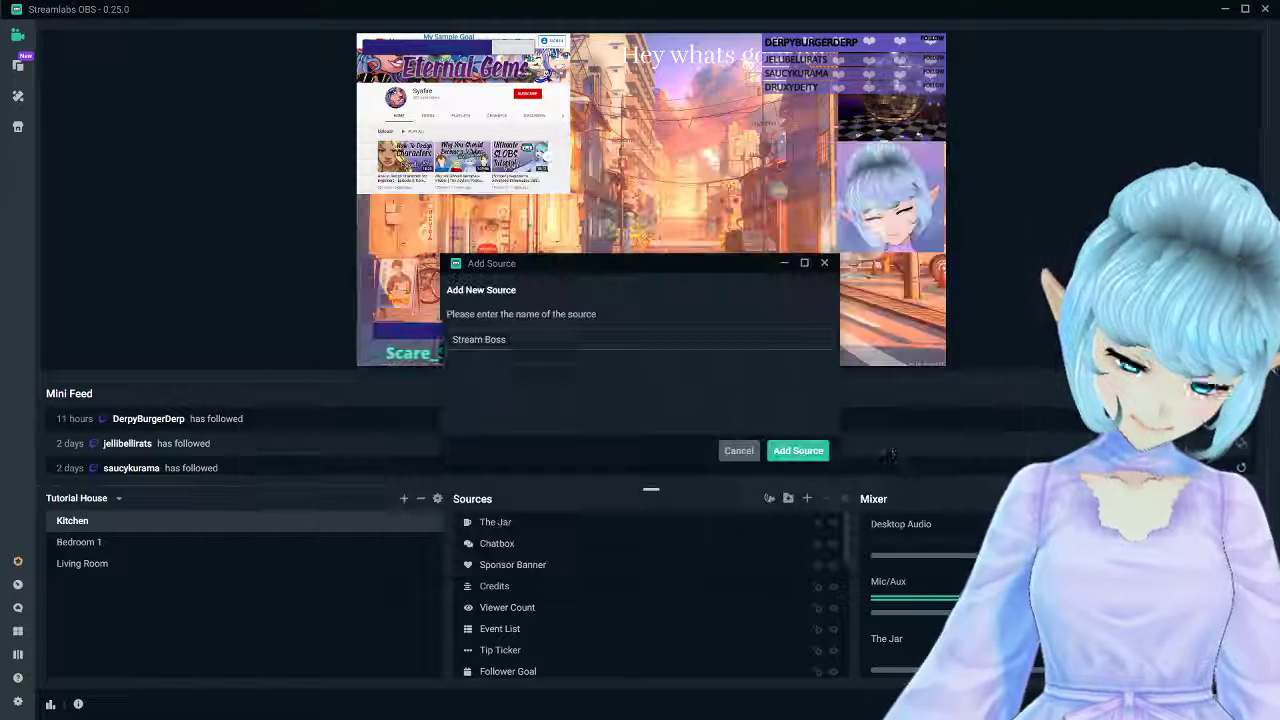
{"action": "left_click", "coordinate": [800, 450]}
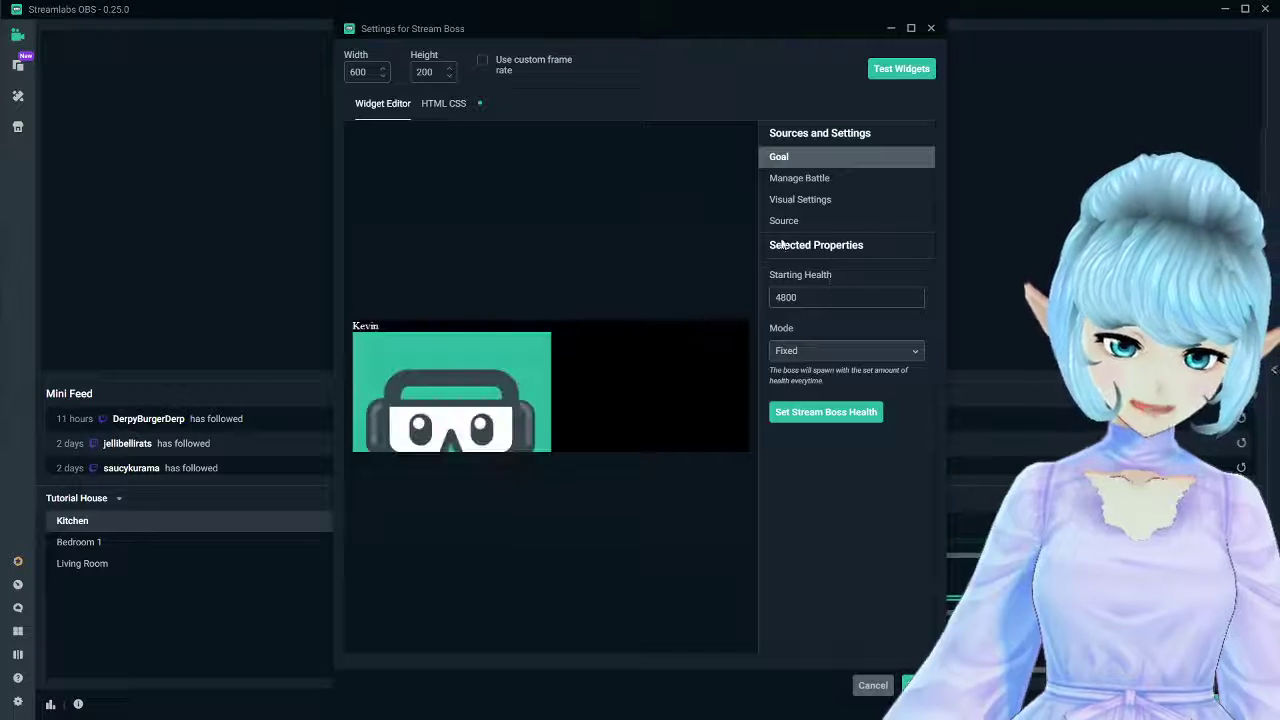
Review the Stream Boss damage per bit and per subscriber values and its visual settings
{"action": "left_click", "coordinate": [812, 180]}
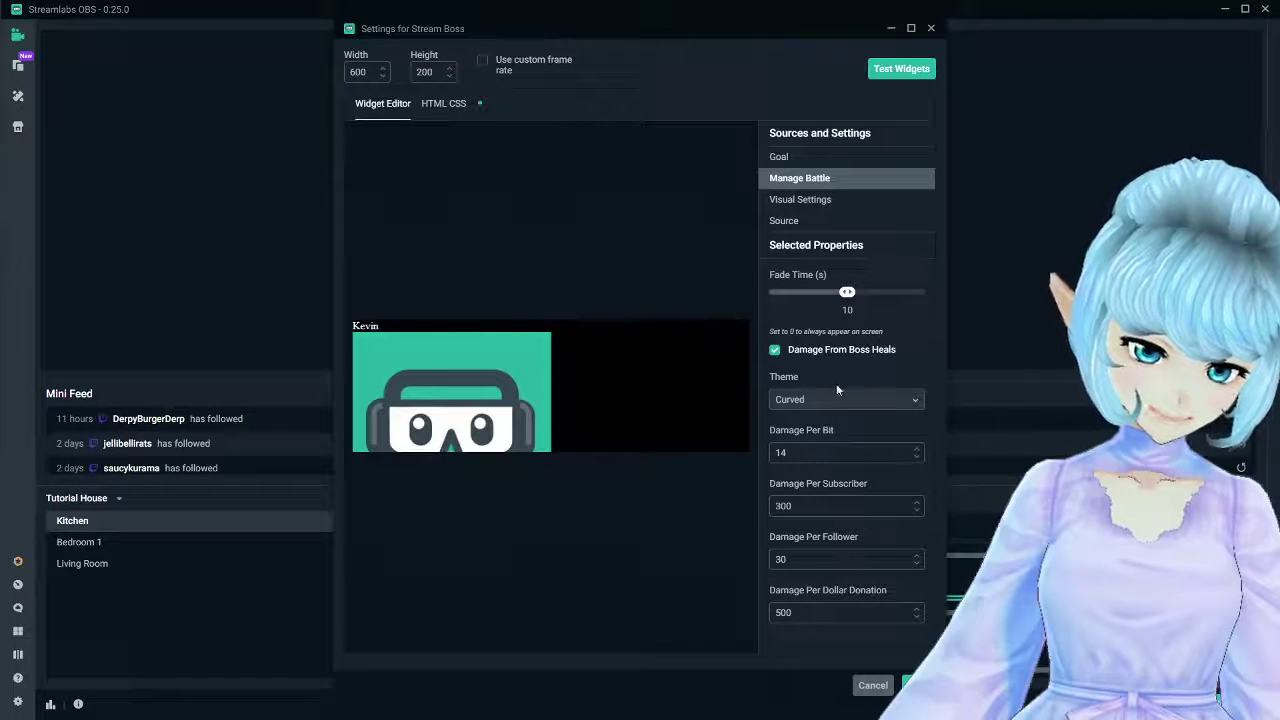
{"action": "left_click", "coordinate": [810, 453]}
{"action": "left_click", "coordinate": [792, 506]}
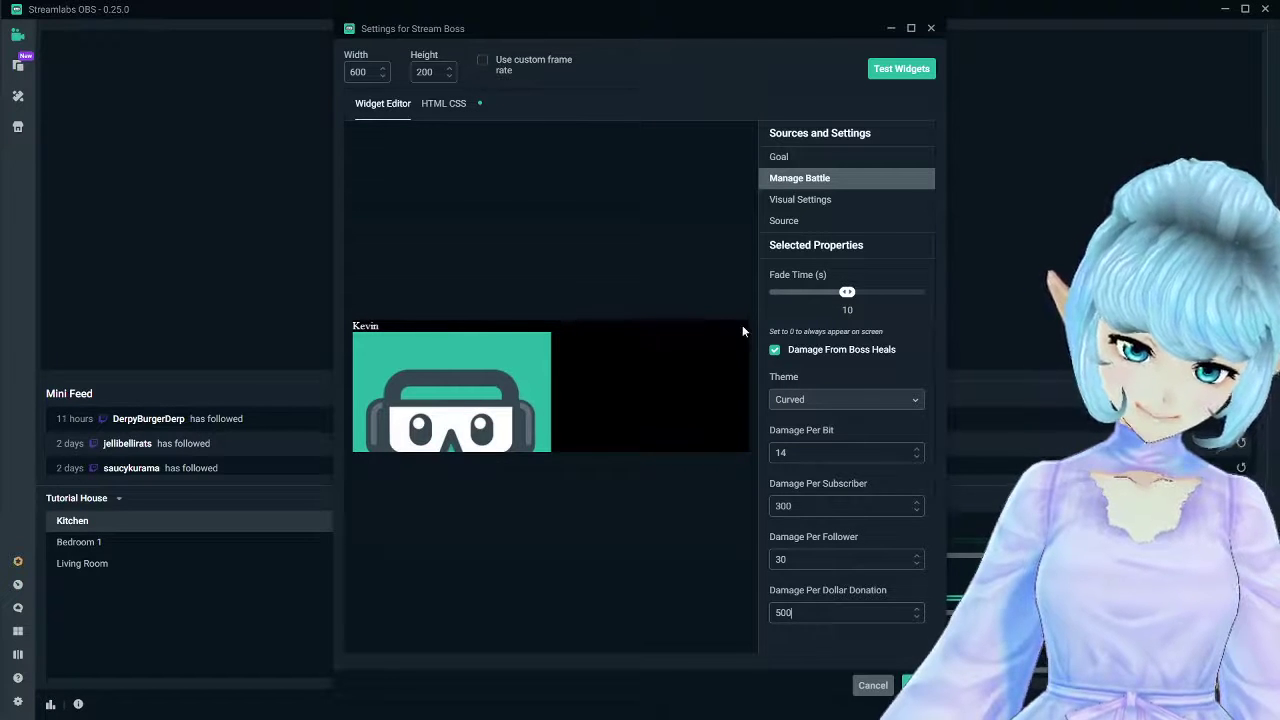
{"action": "left_click", "coordinate": [821, 207]}
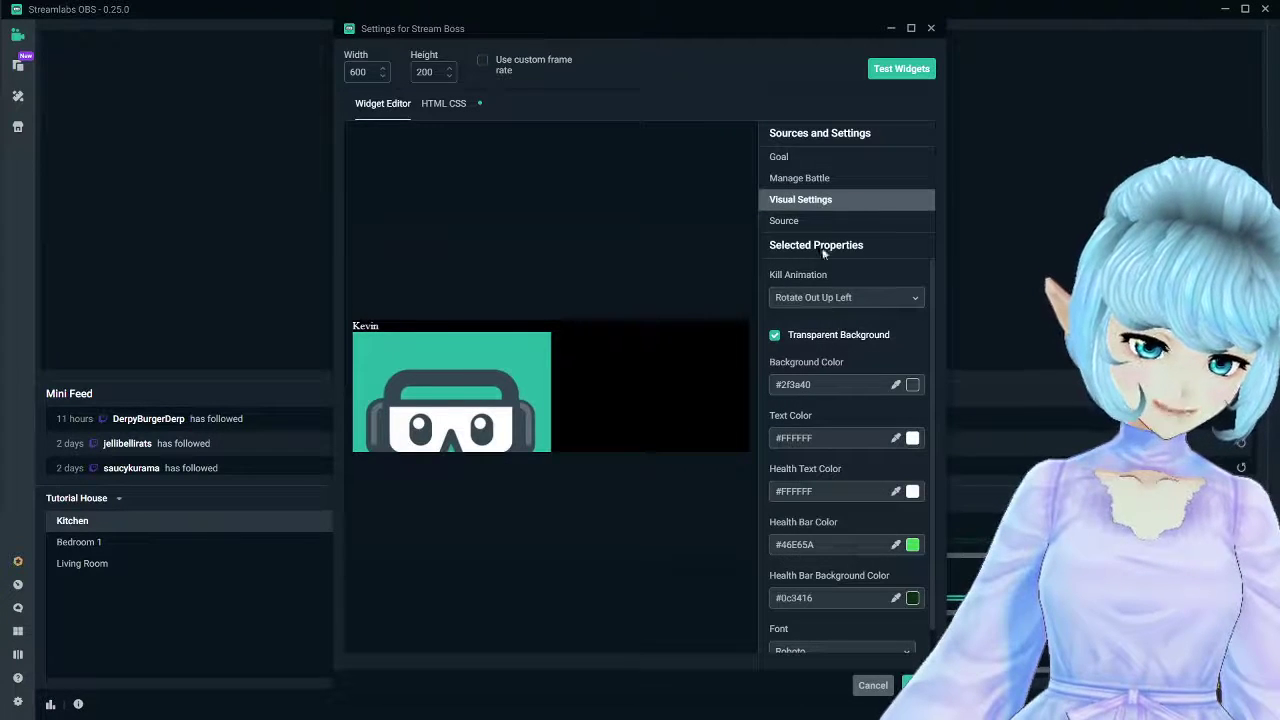
{"action": "scroll", "coordinate": [836, 309], "scroll_direction": "down", "scroll_amount": 1}
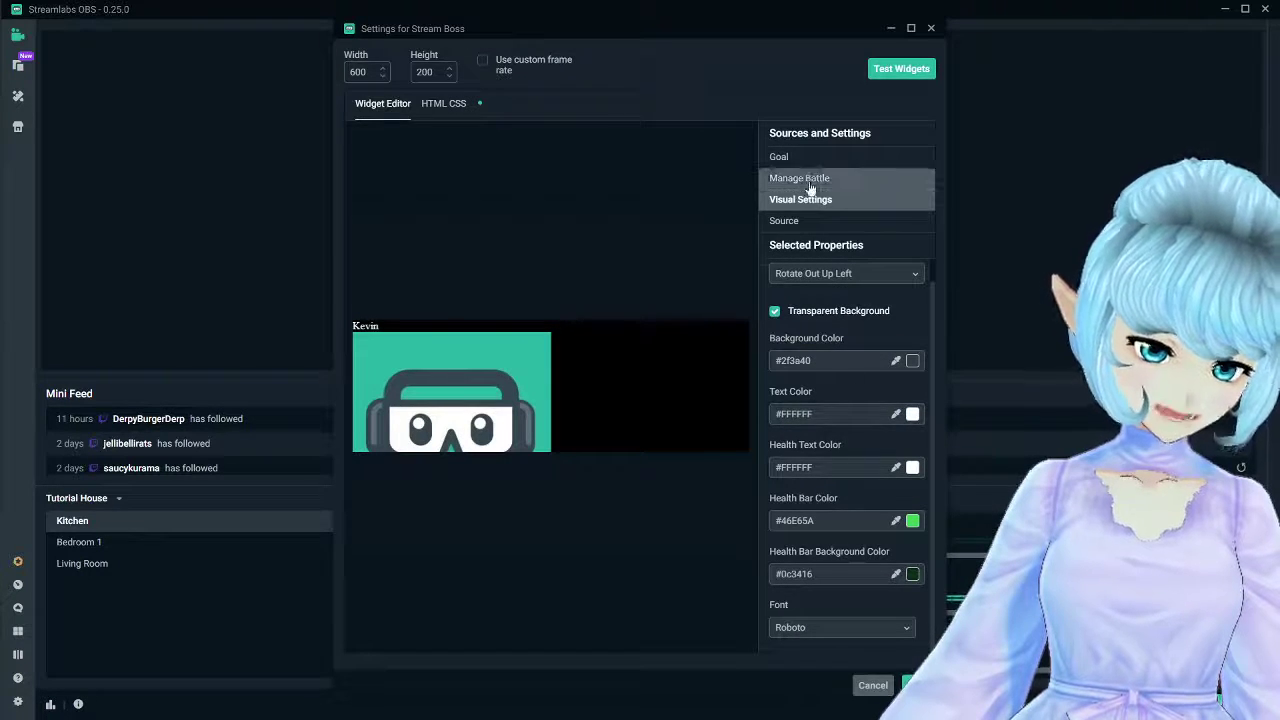
Set the boss to 4800 starting health in Fixed mode and close the settings
{"action": "left_click", "coordinate": [790, 157]}
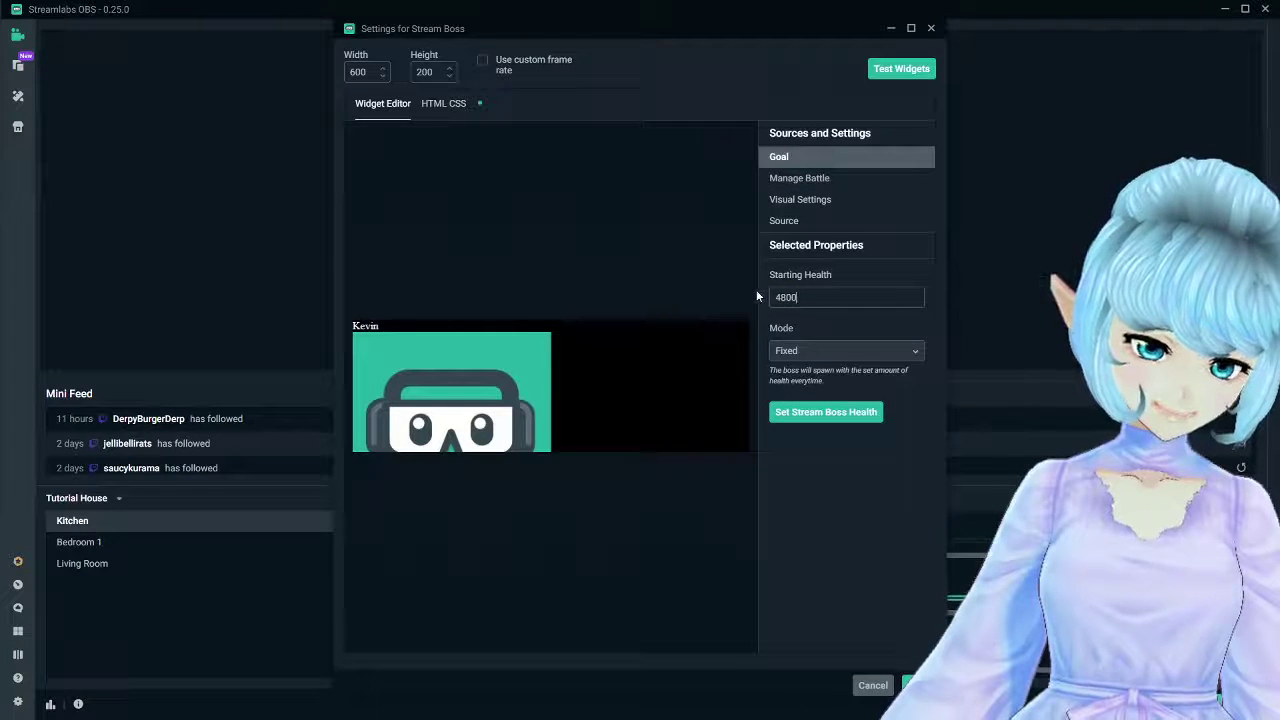
{"action": "left_click", "coordinate": [820, 350]}
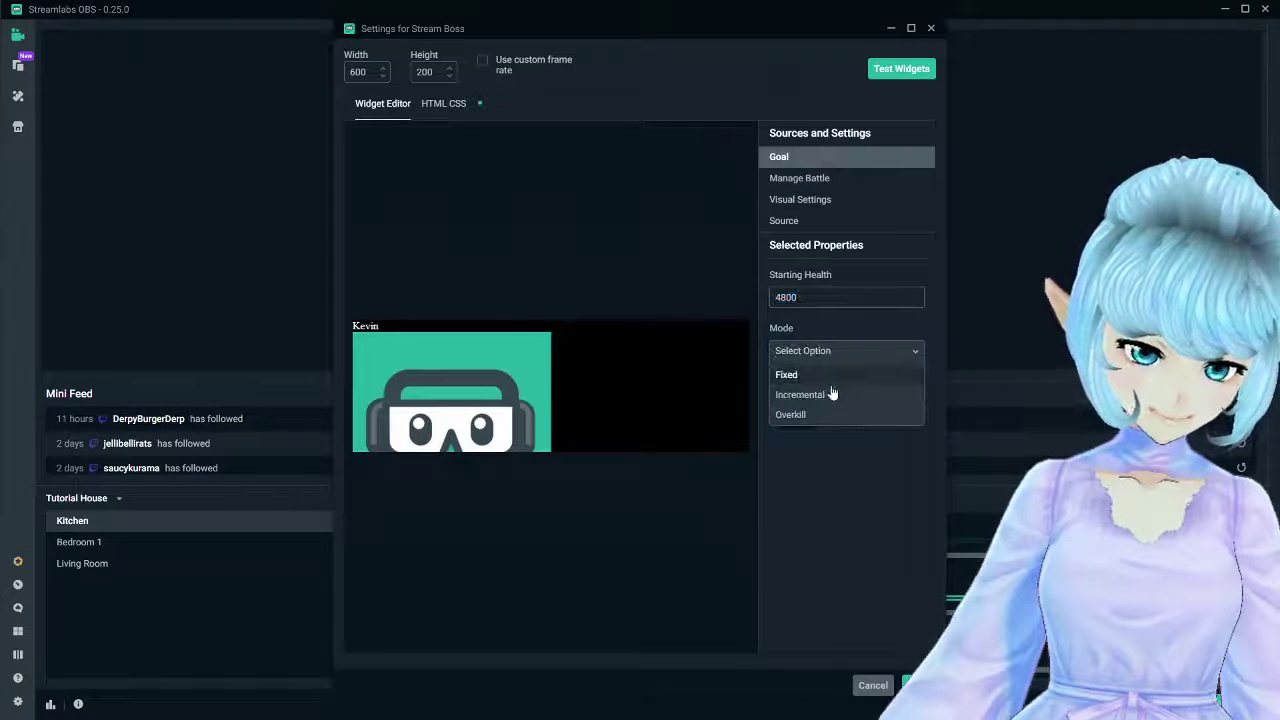
{"action": "left_click", "coordinate": [838, 374]}
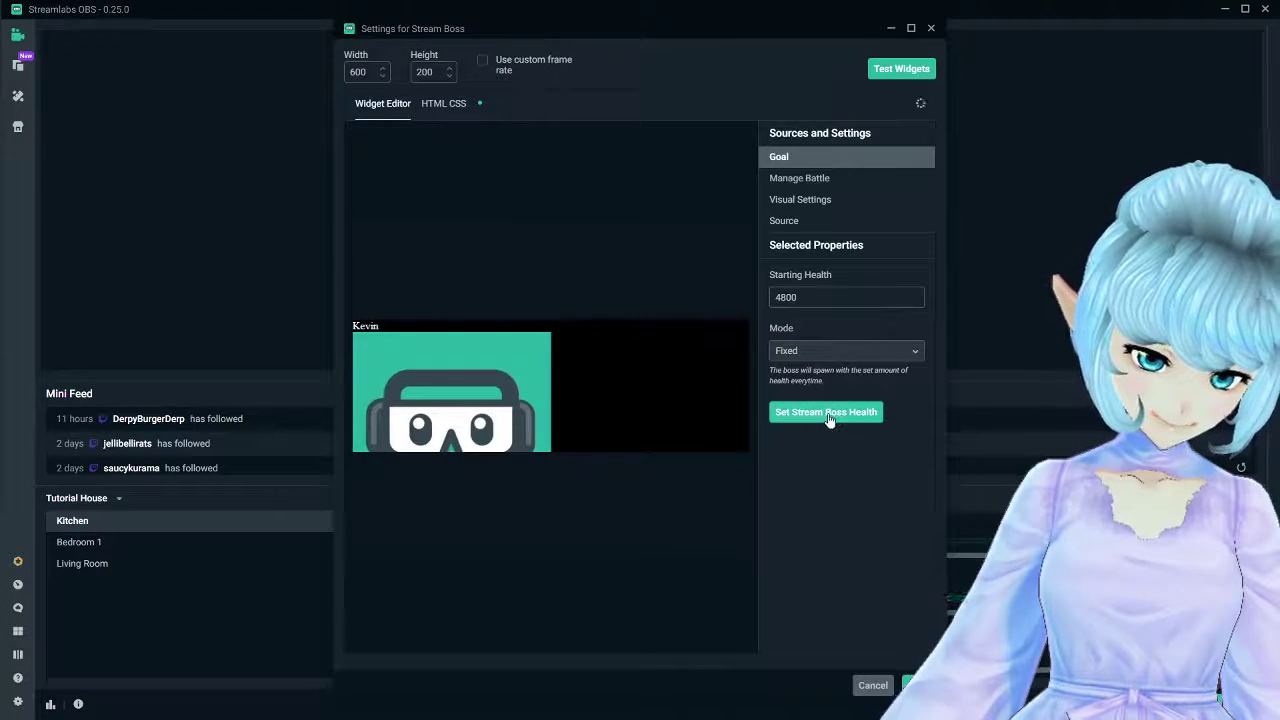
{"action": "left_click", "coordinate": [828, 421]}
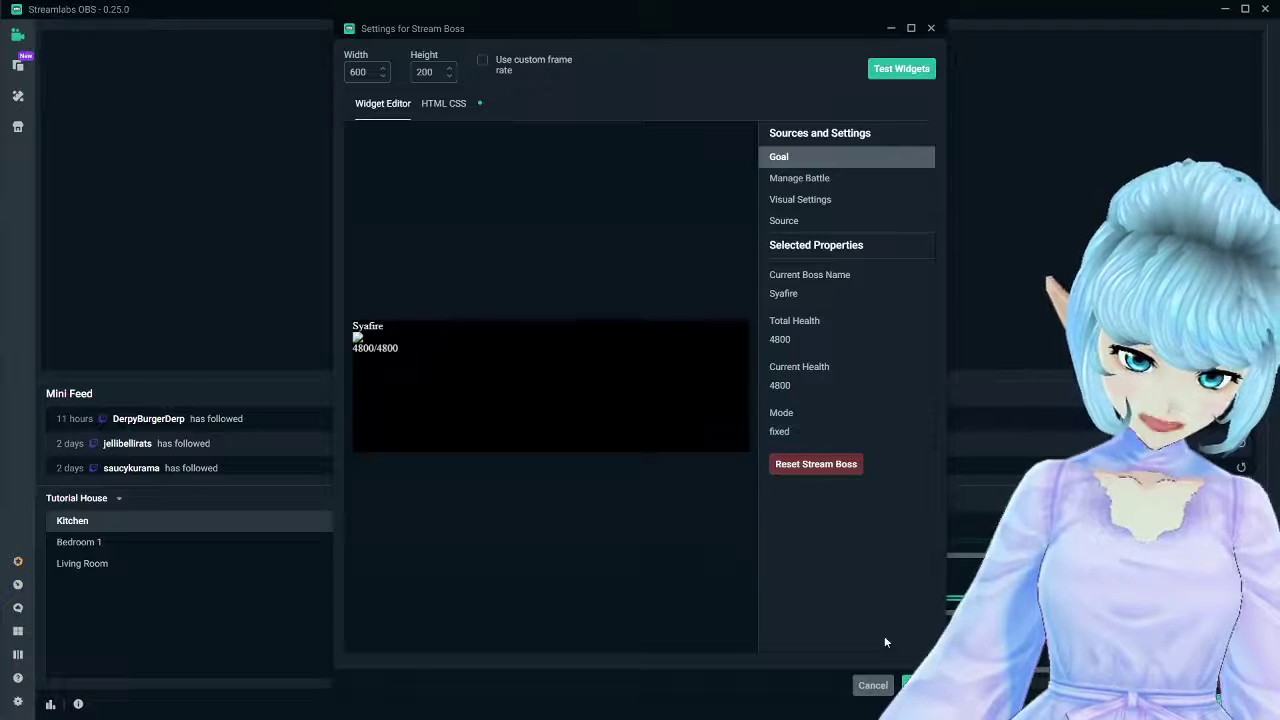
{"action": "key", "text": "Escape"}
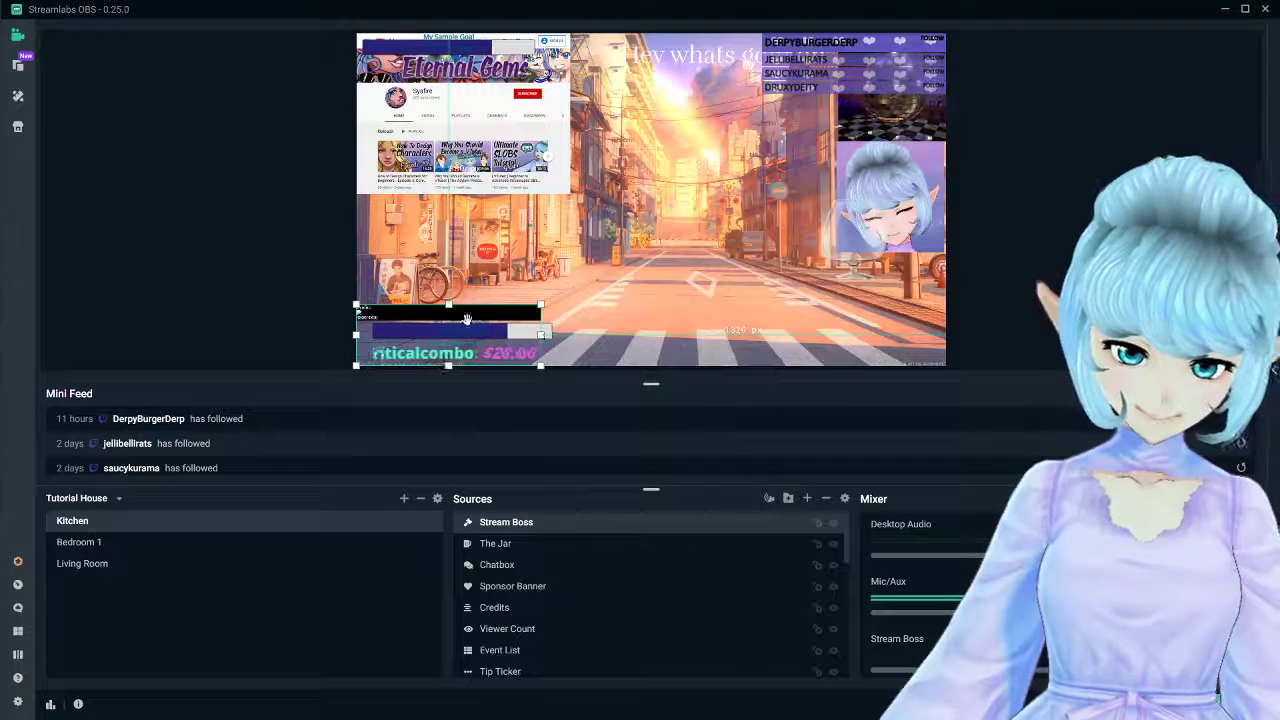
Move the Stream Boss bar to top centre and add the existing Spin Wheel again
{"action": "left_click_drag", "start_coordinate": [803, 130], "coordinate": [658, 48]}
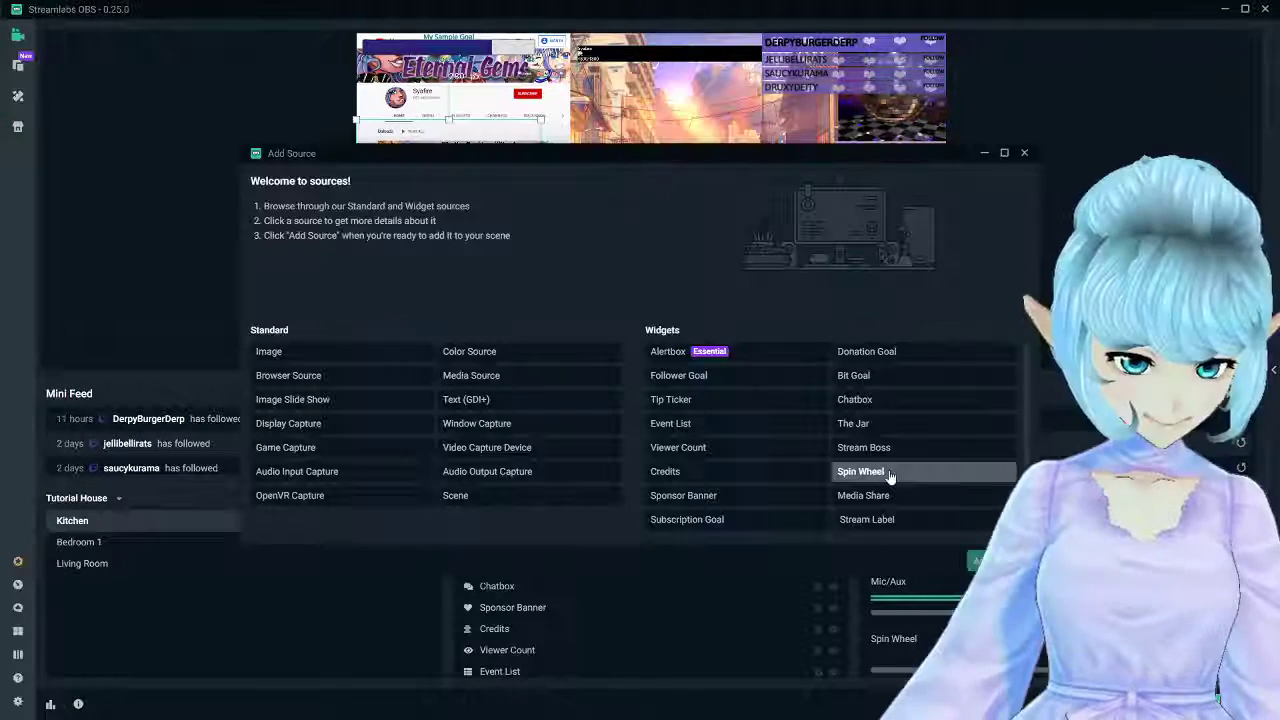
{"action": "left_click", "coordinate": [889, 477]}
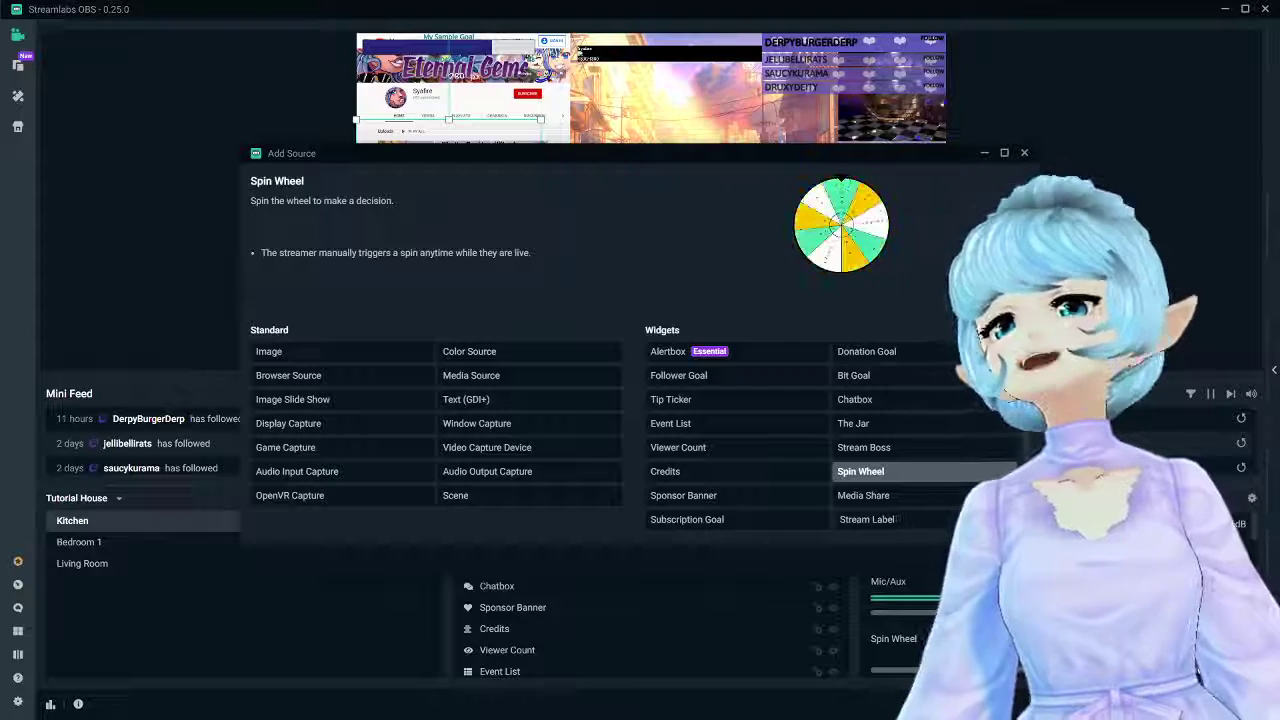
{"action": "left_click", "coordinate": [985, 560]}
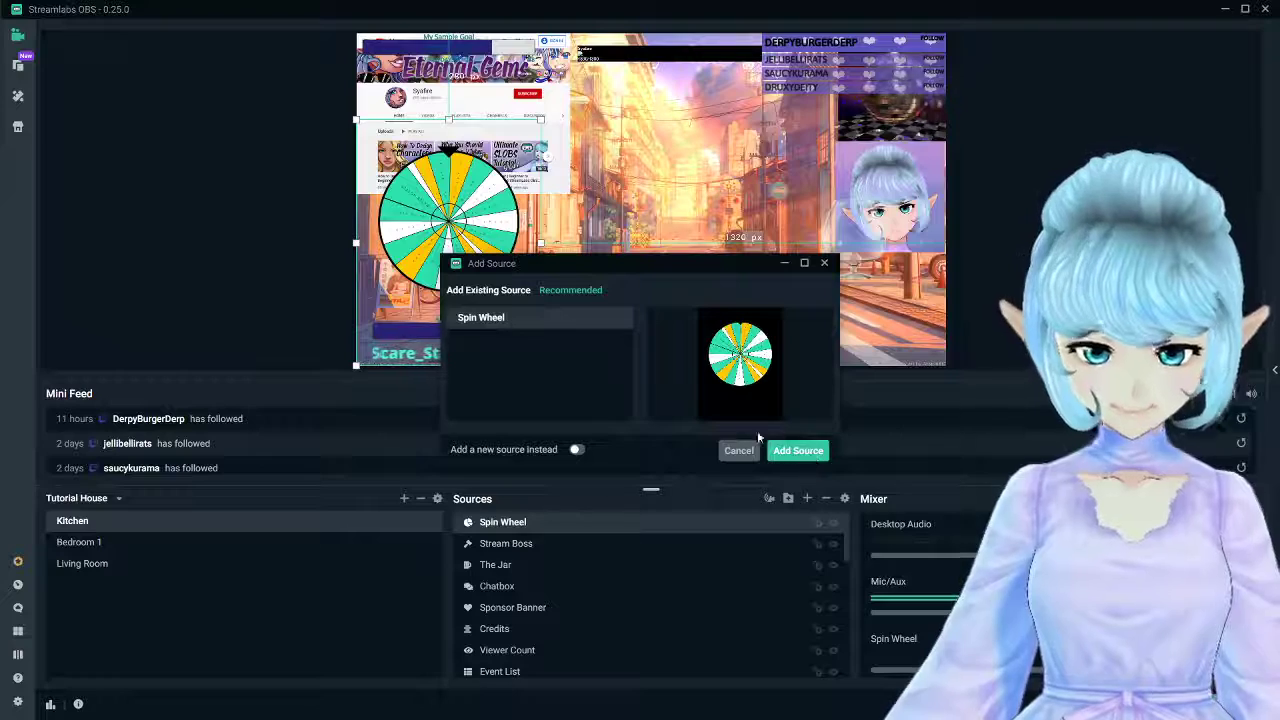
{"action": "left_click", "coordinate": [797, 451]}
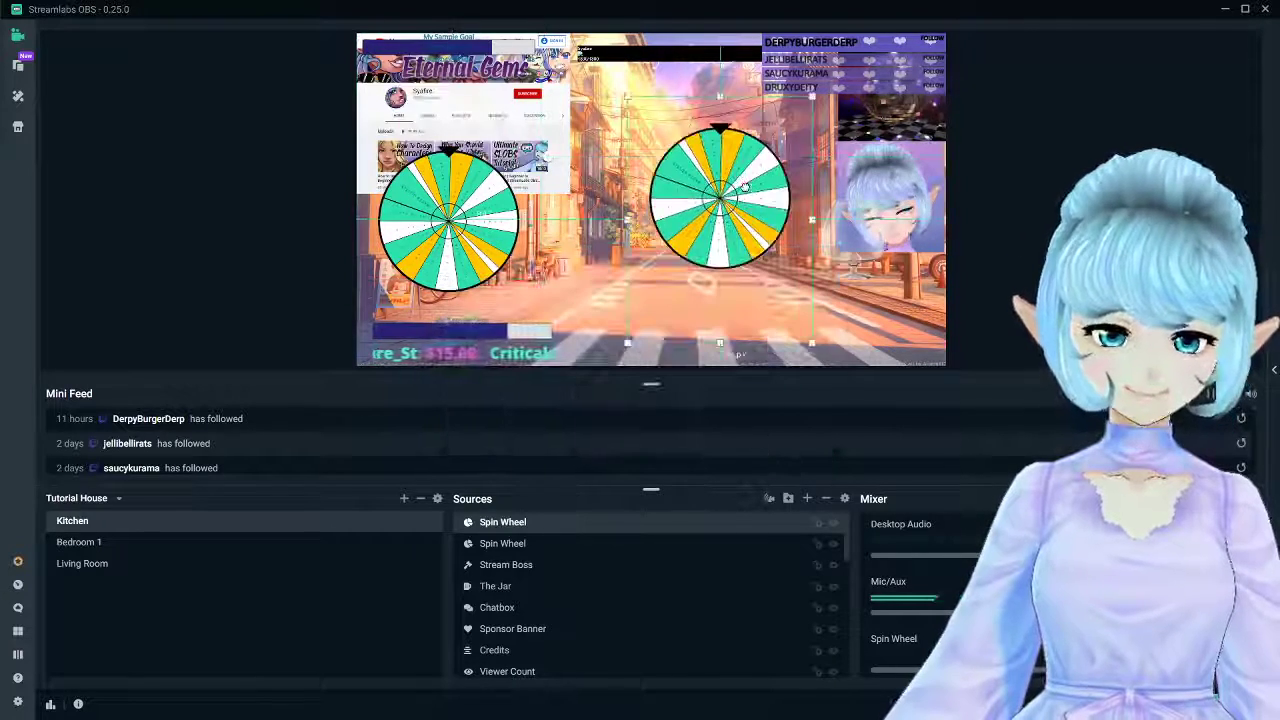
Enlarge the second spin wheel and centre it, moving the Event List to the bottom-right
{"action": "left_click", "coordinate": [754, 130]}
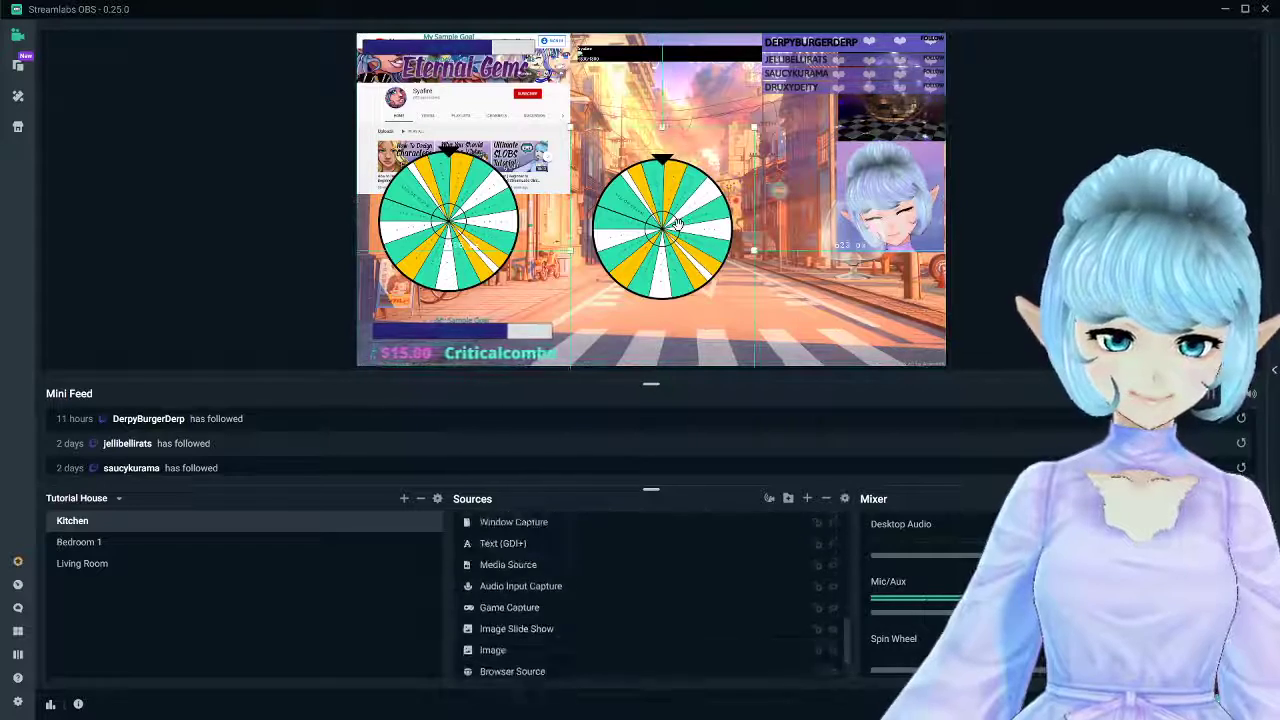
{"action": "left_click_drag", "start_coordinate": [756, 132], "coordinate": [800, 62]}
{"action": "left_click_drag", "start_coordinate": [902, 58], "coordinate": [902, 298]}
{"action": "left_click_drag", "start_coordinate": [674, 88], "coordinate": [554, 178]}
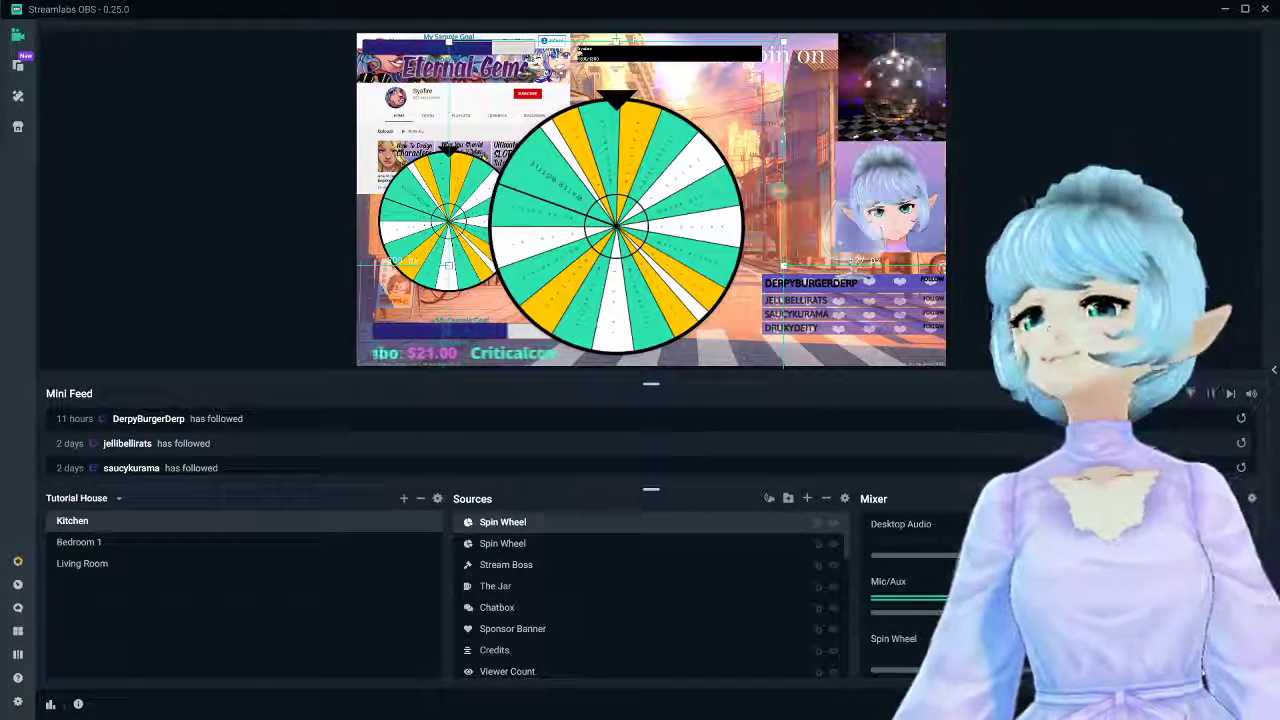
Add a Stream Label source showing the All-Time Top Donator
{"action": "left_click", "coordinate": [807, 498]}
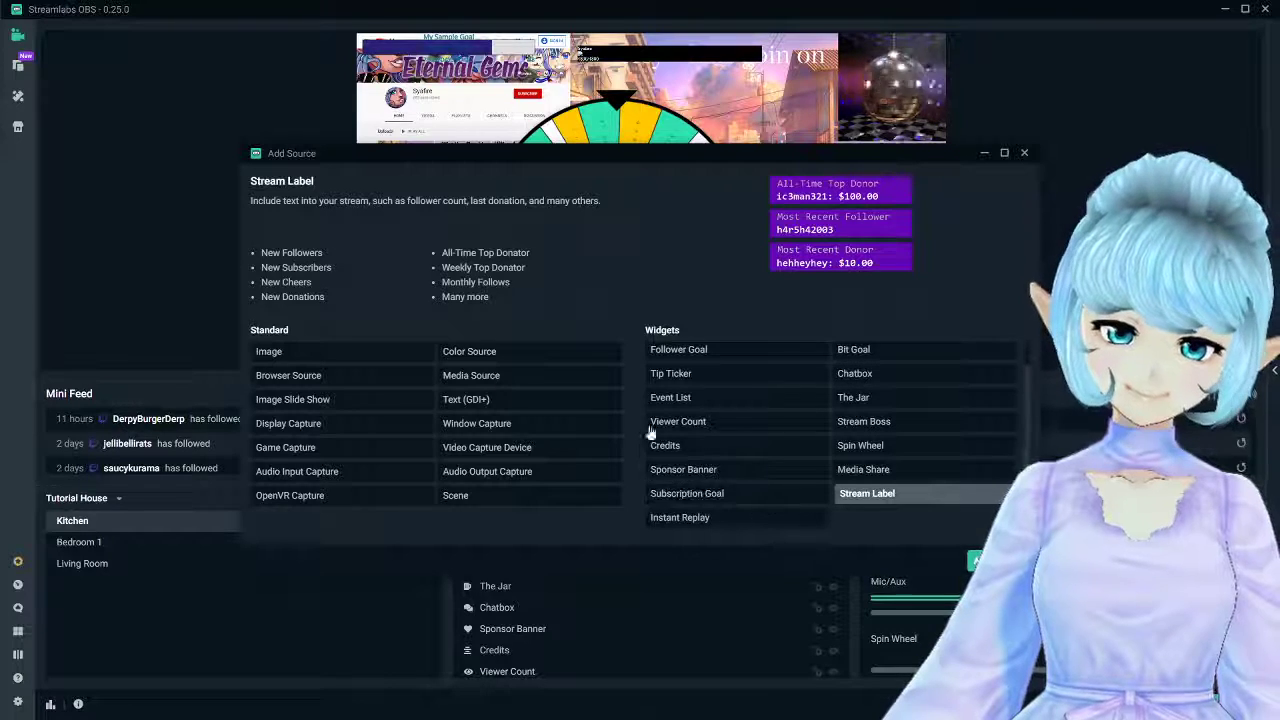
{"action": "left_click", "coordinate": [985, 560]}
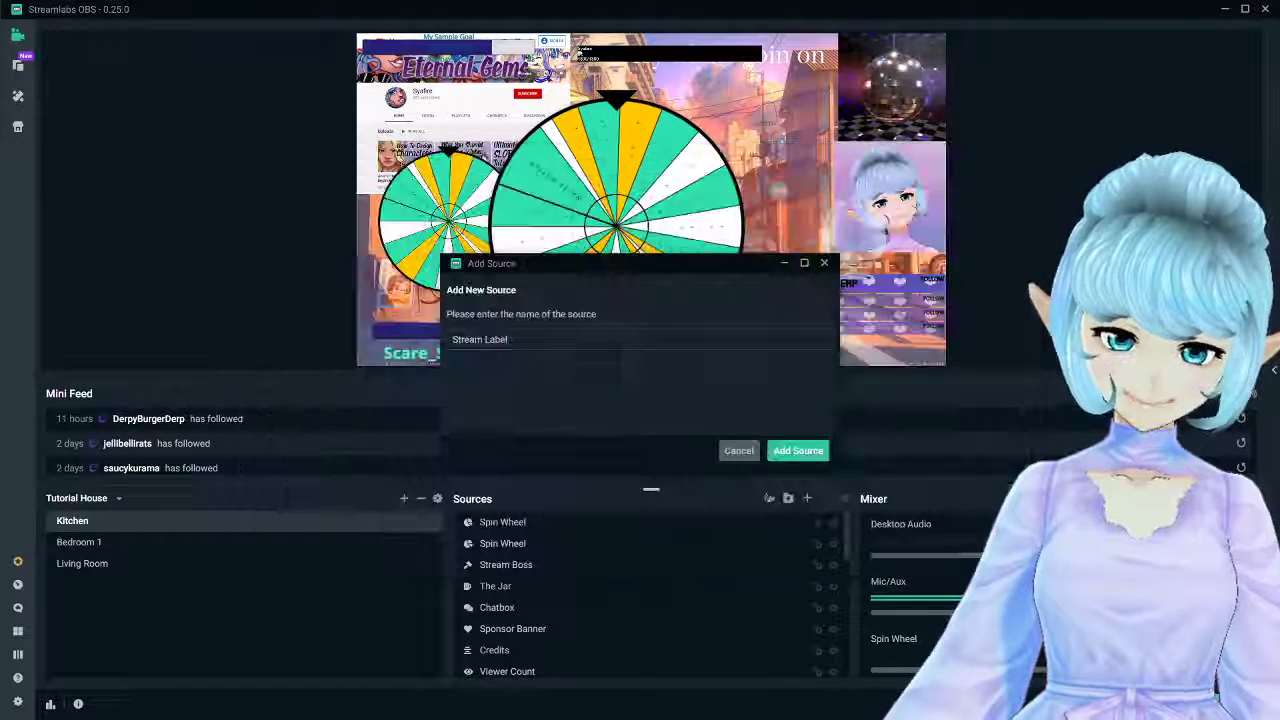
{"action": "left_click", "coordinate": [797, 451]}
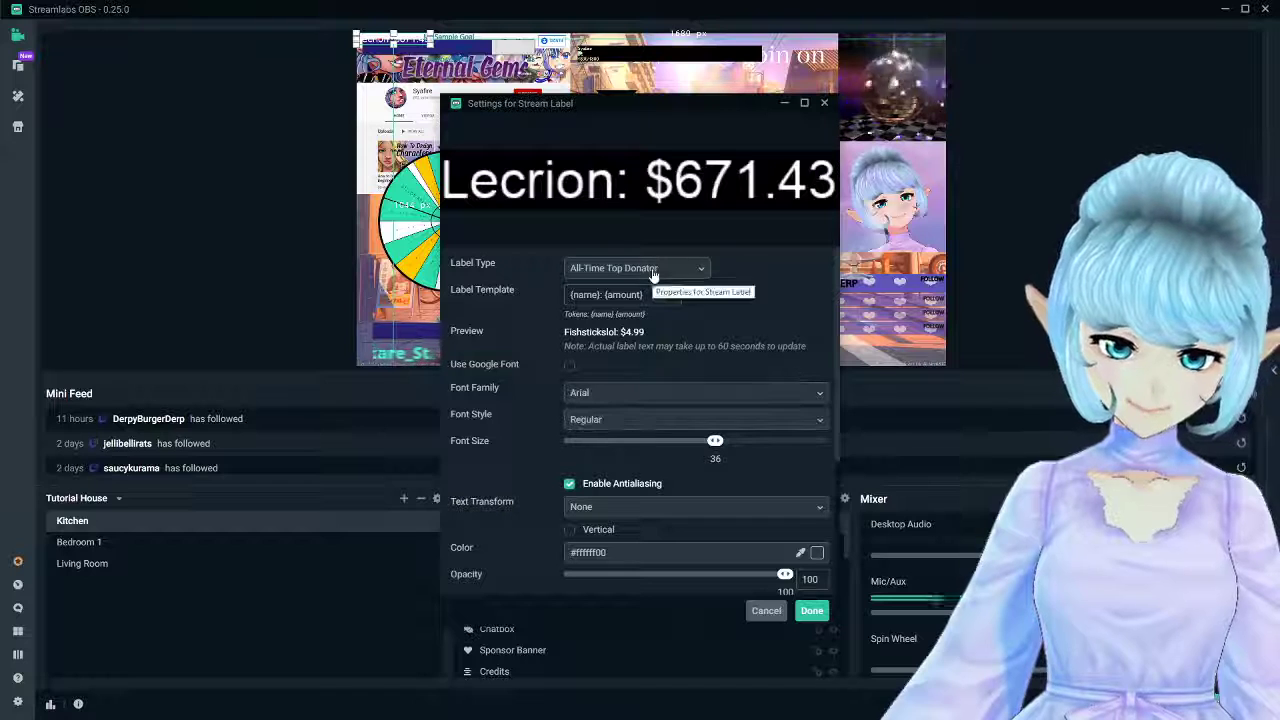
{"action": "left_click", "coordinate": [649, 270]}
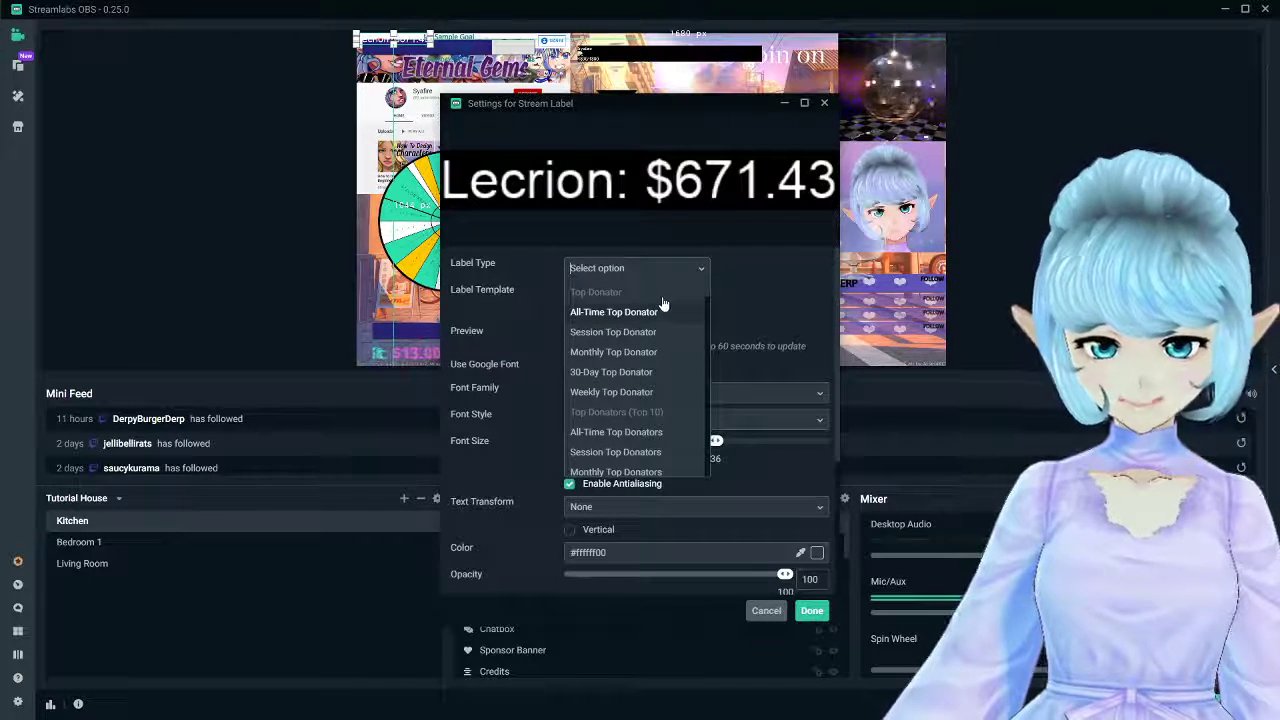
{"action": "left_click", "coordinate": [811, 610]}
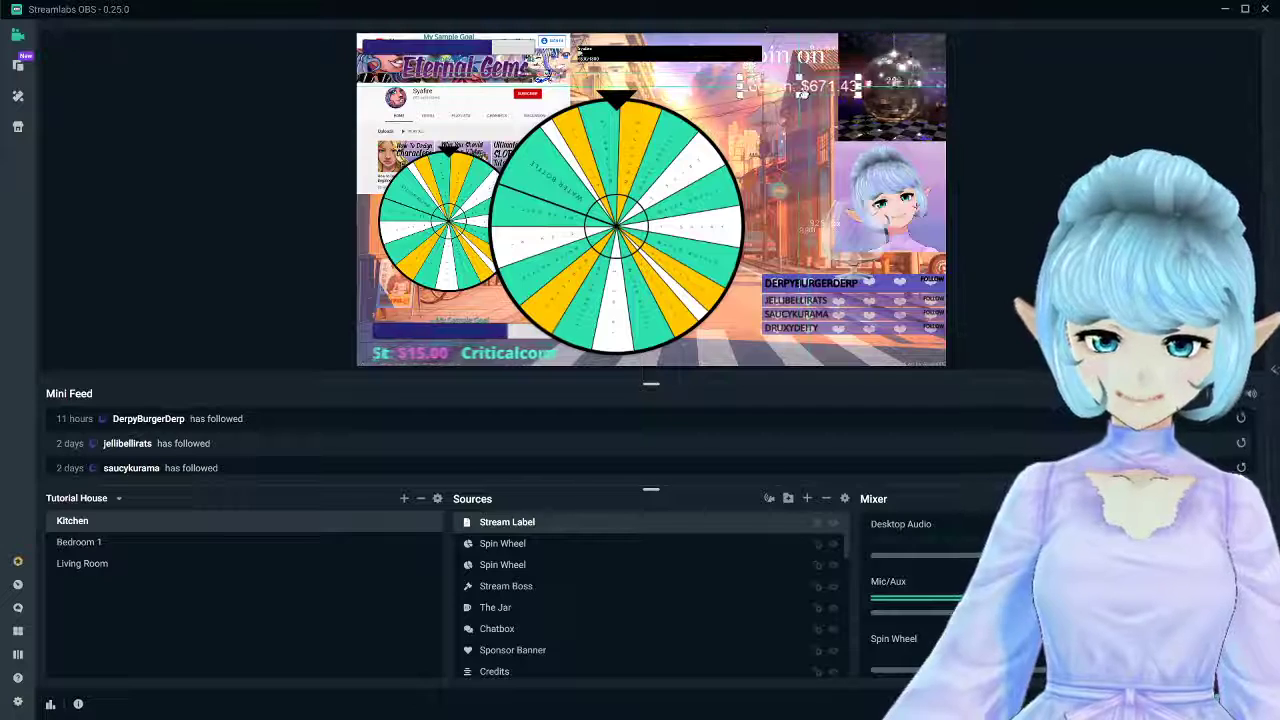
Select the Event List, top donor label and lower-right element, then reopen the source types
{"action": "left_click", "coordinate": [857, 293]}
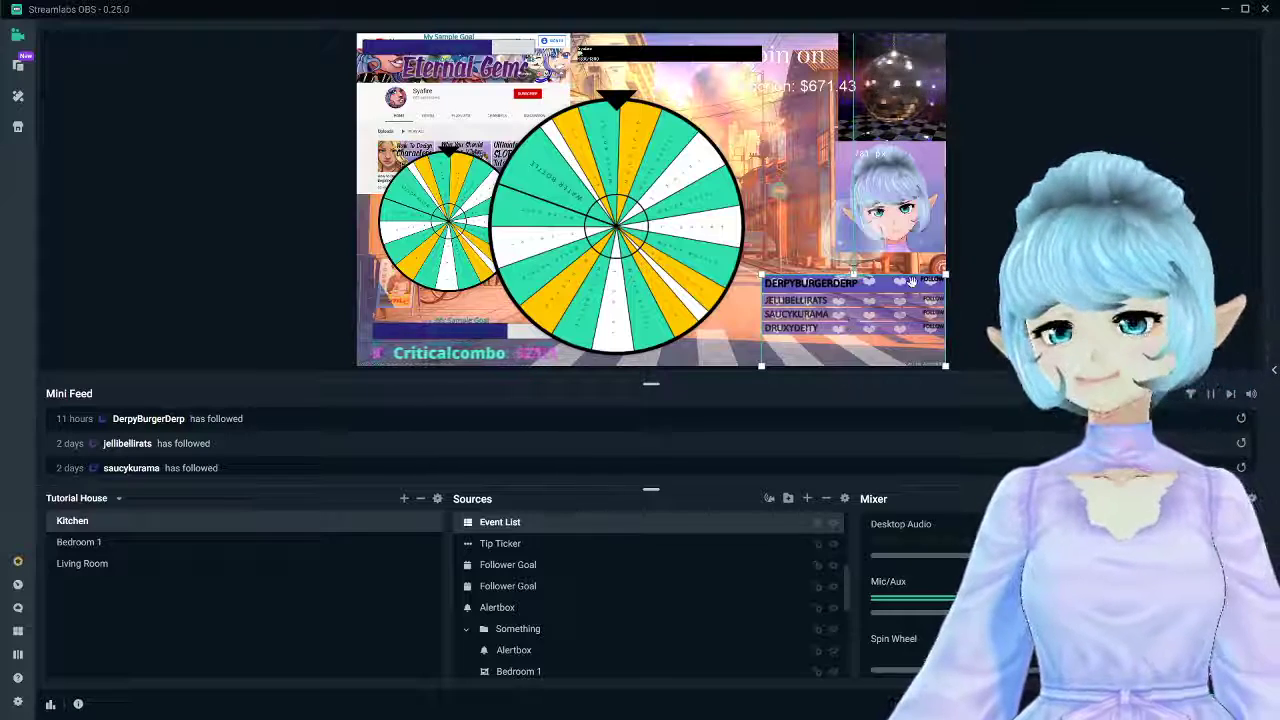
{"action": "left_click", "coordinate": [775, 90]}
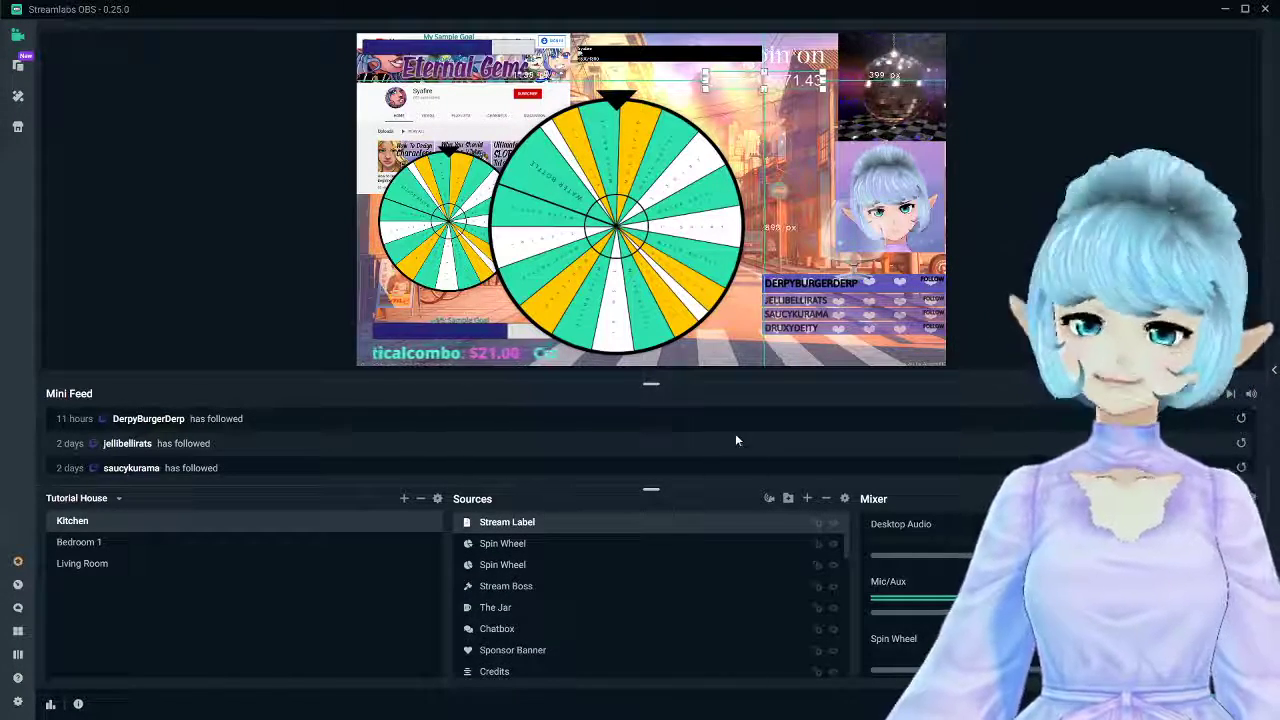
{"action": "left_click", "coordinate": [923, 308]}
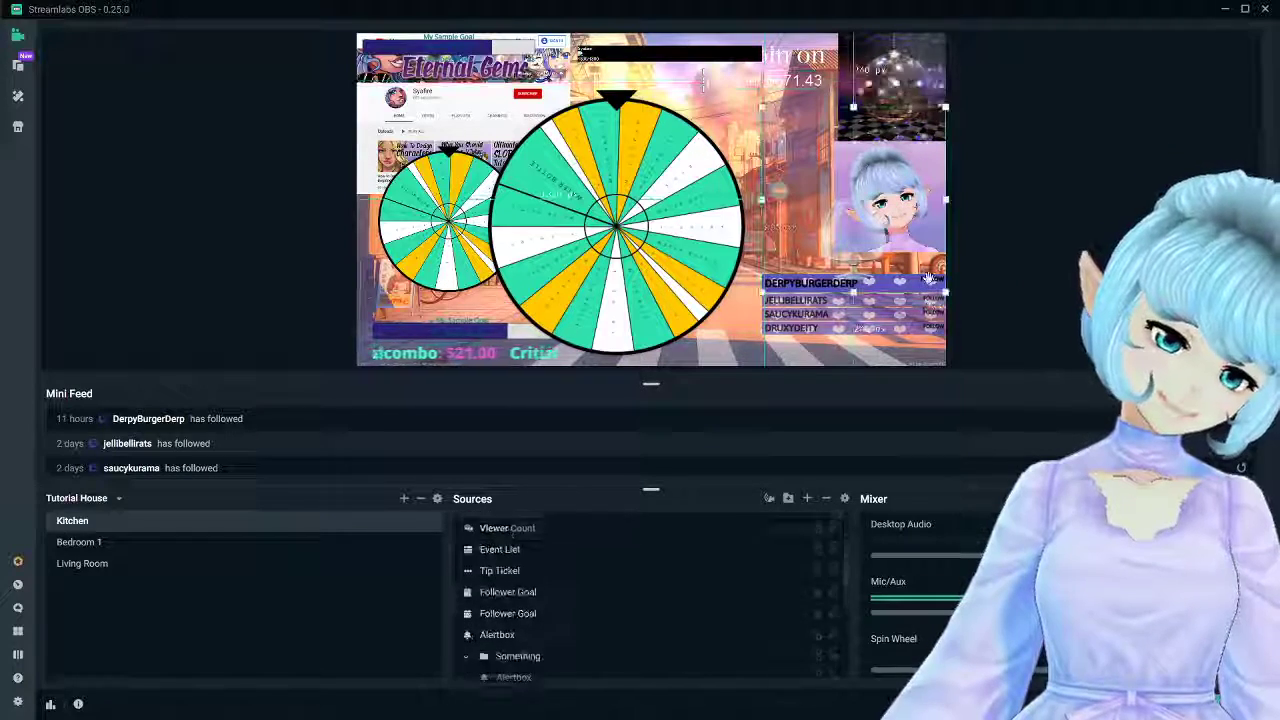
{"action": "left_click", "coordinate": [807, 497]}
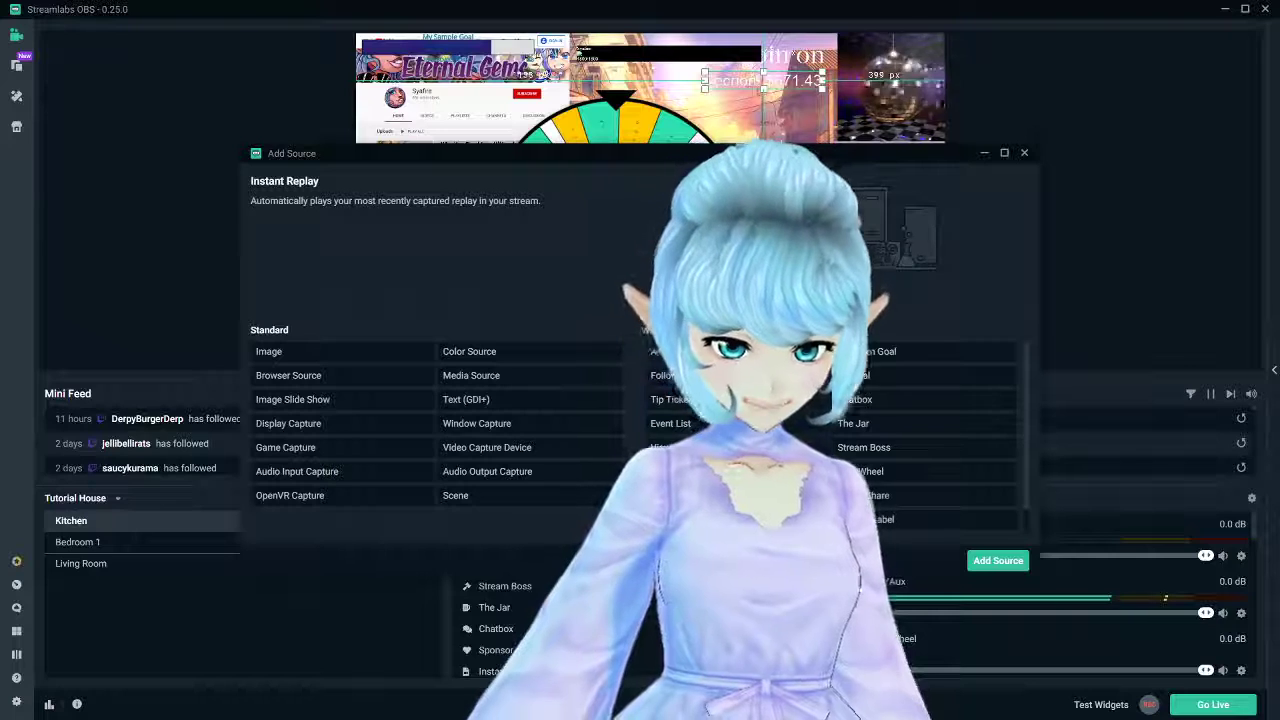
Preview the Alertbox, Chatbox, Follower Goal, Tip Ticker and Event List widgets, then close Add Source without adding one
{"action": "left_click", "coordinate": [665, 351]}
{"action": "left_click", "coordinate": [920, 400]}
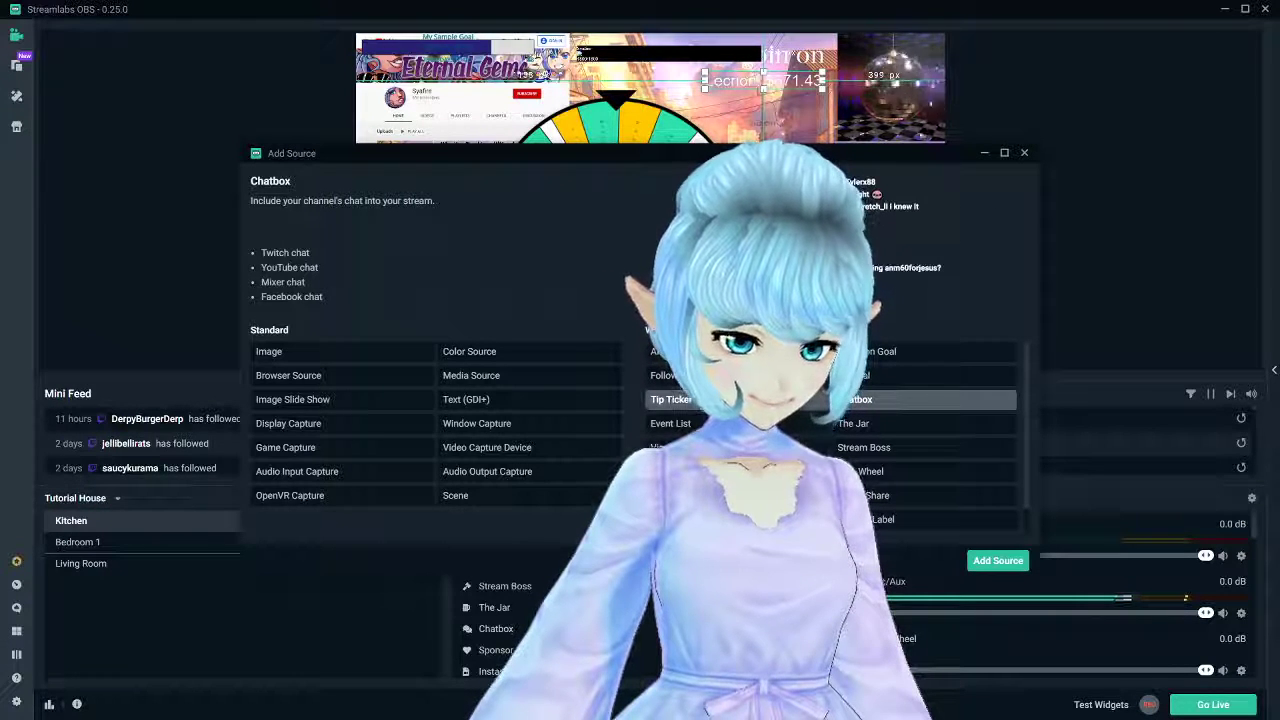
{"action": "left_click", "coordinate": [664, 375]}
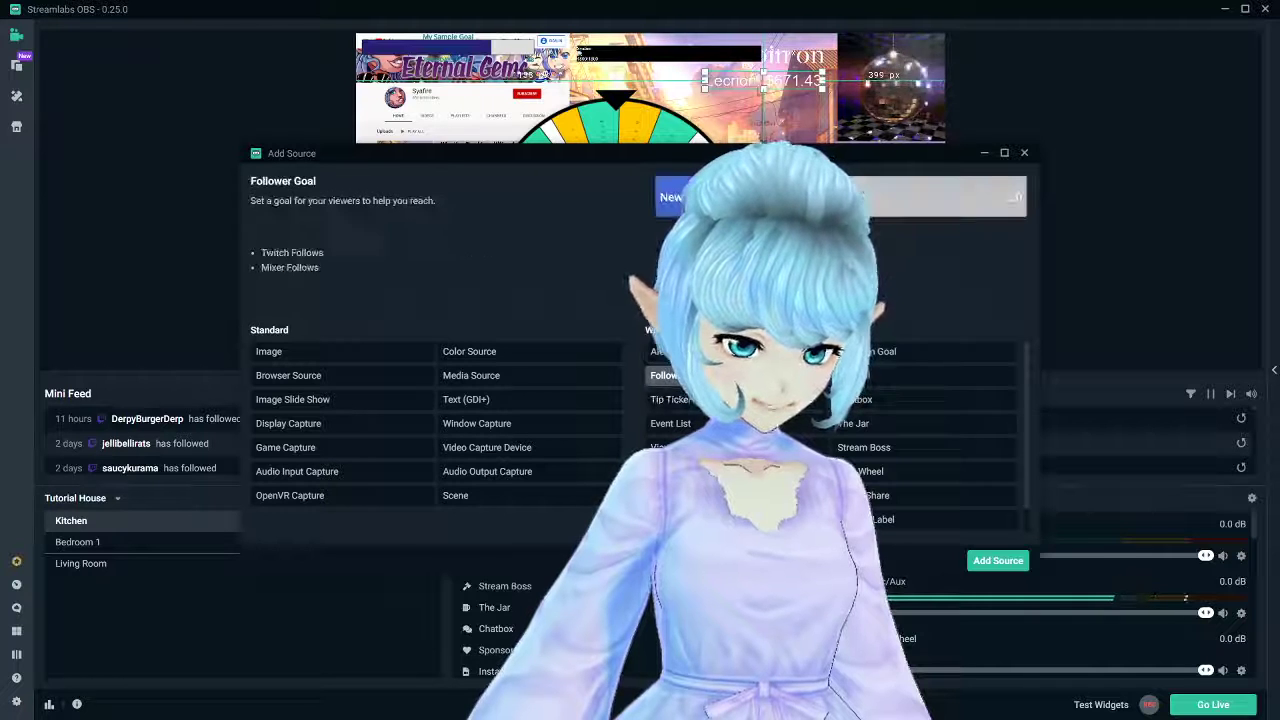
{"action": "left_click", "coordinate": [670, 399]}
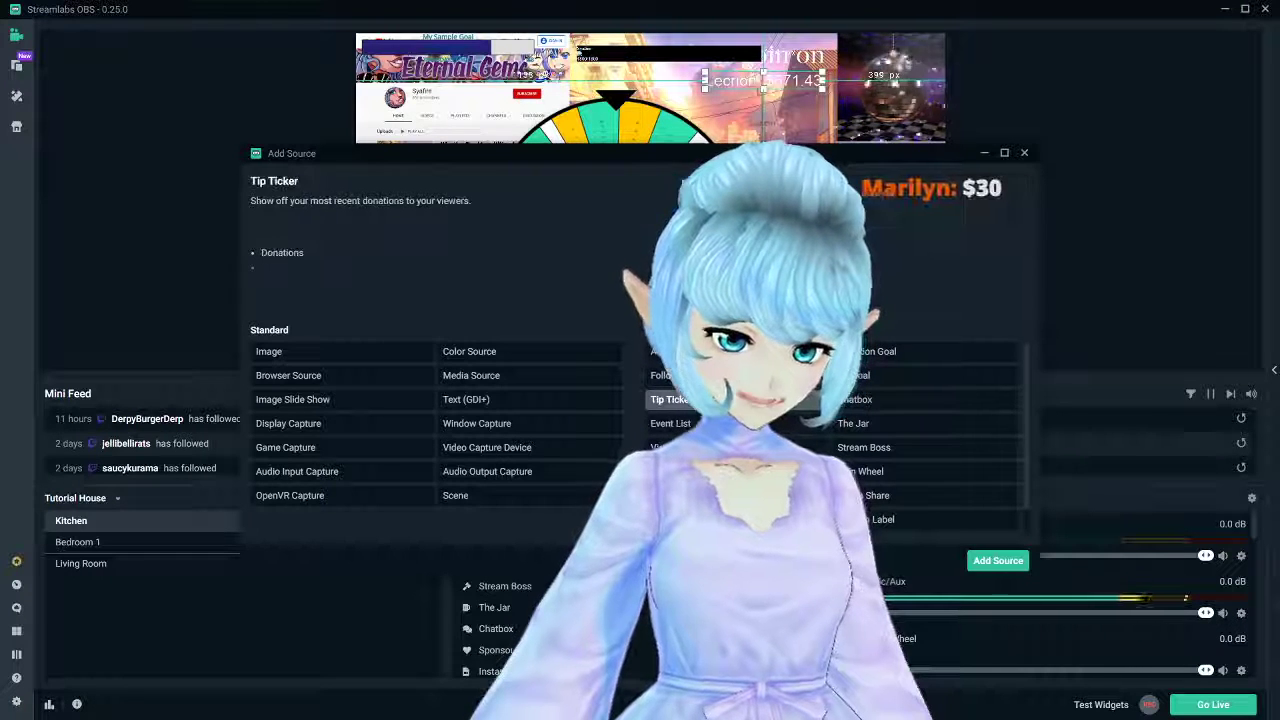
{"action": "left_click", "coordinate": [670, 423]}
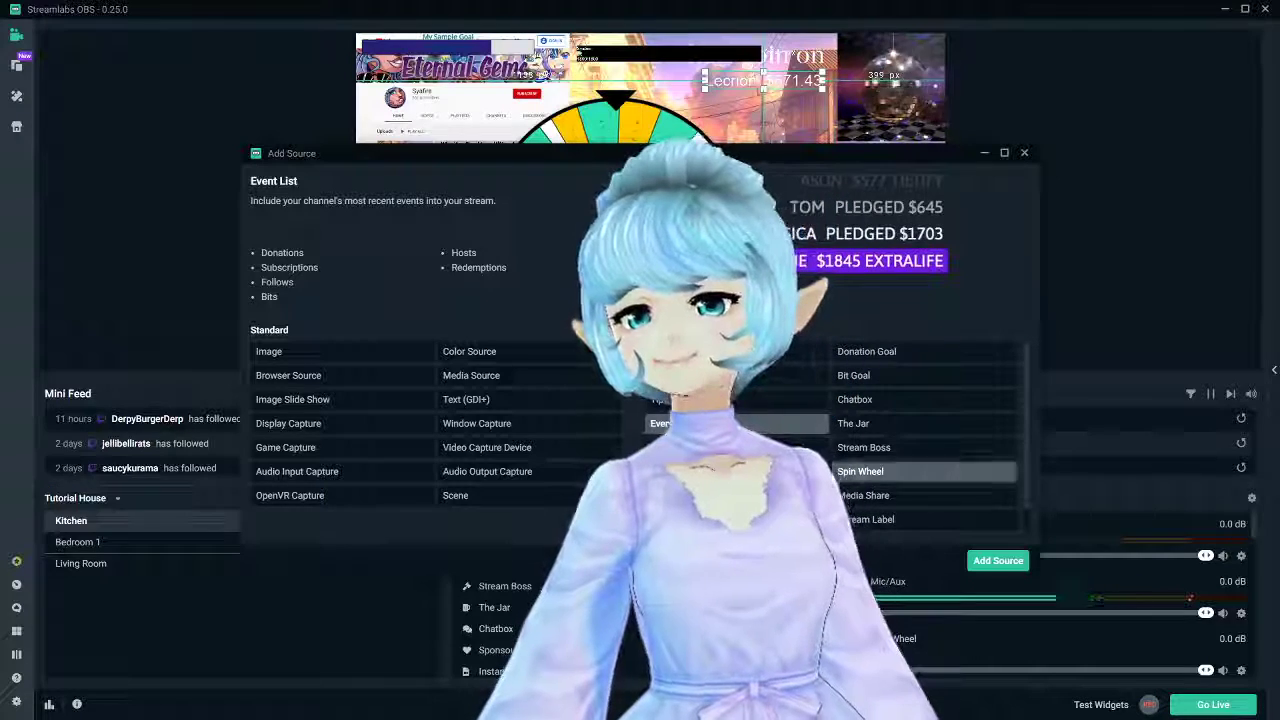
{"action": "left_click", "coordinate": [1024, 153]}
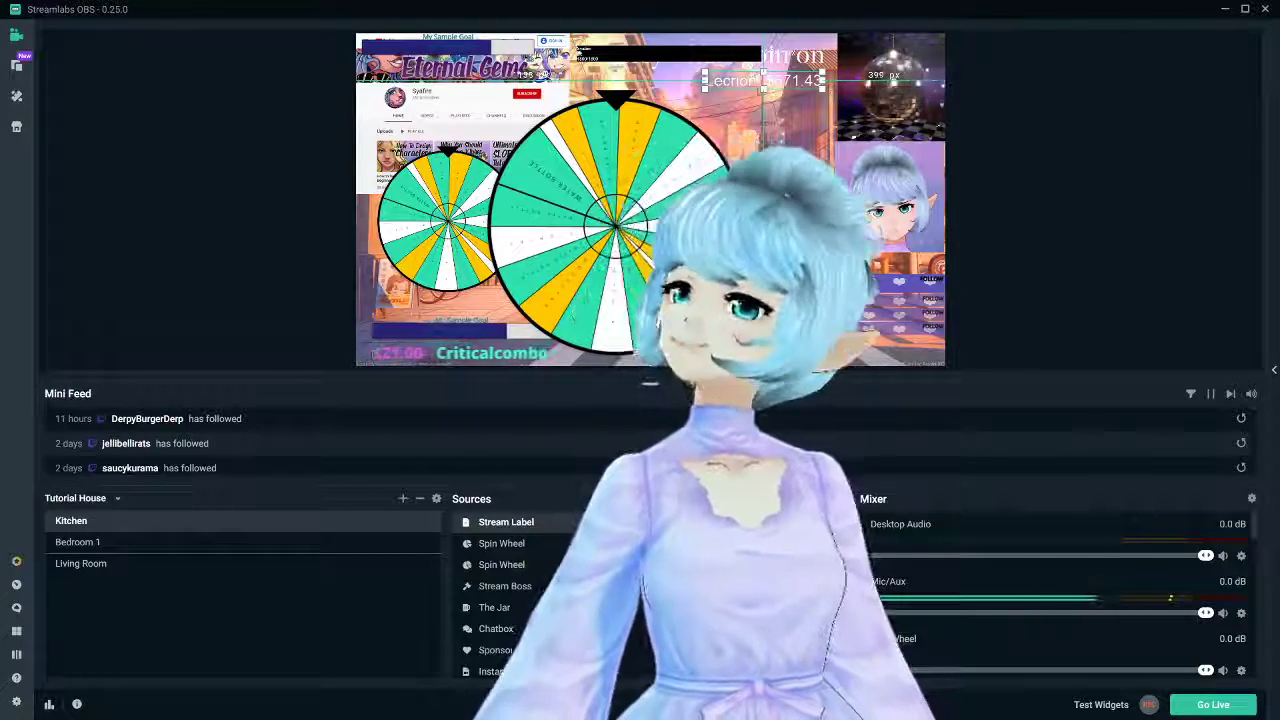
Delete the Stream Label source, then scale down the large Spin Wheel and move it to the upper centre
{"action": "key", "text": "Delete"}
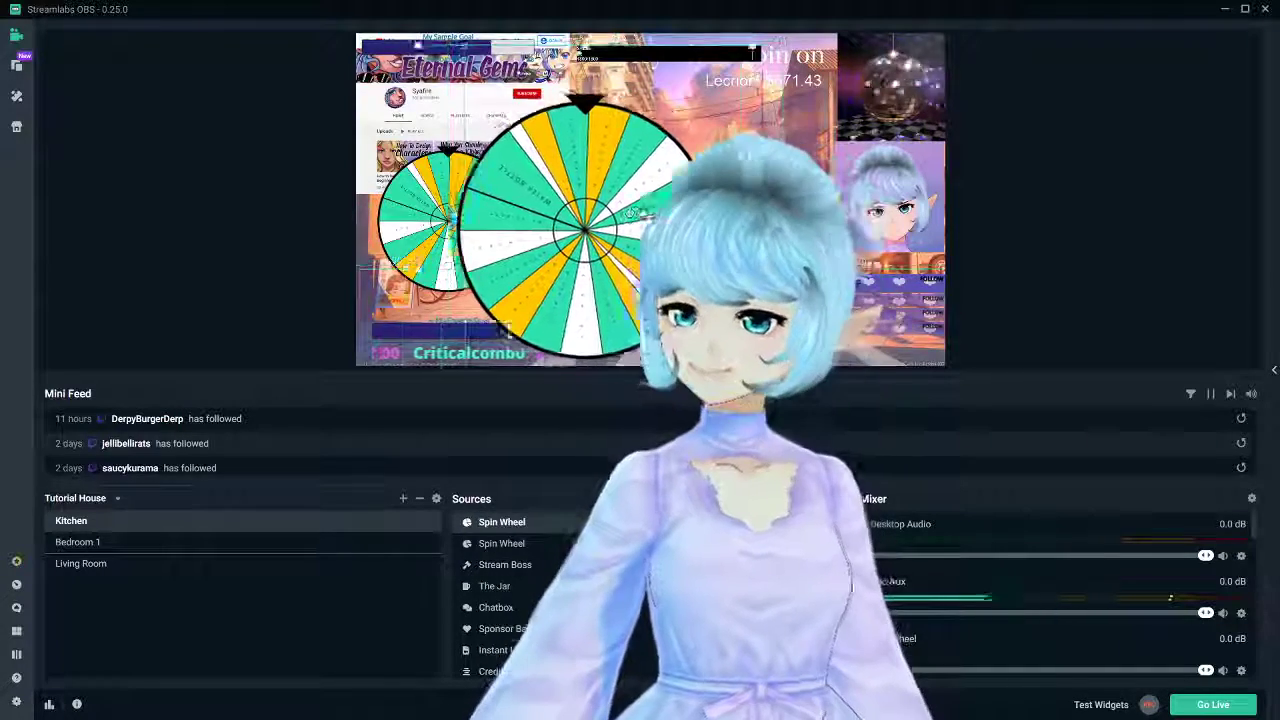
{"action": "left_click_drag", "start_coordinate": [864, 33], "coordinate": [677, 183]}
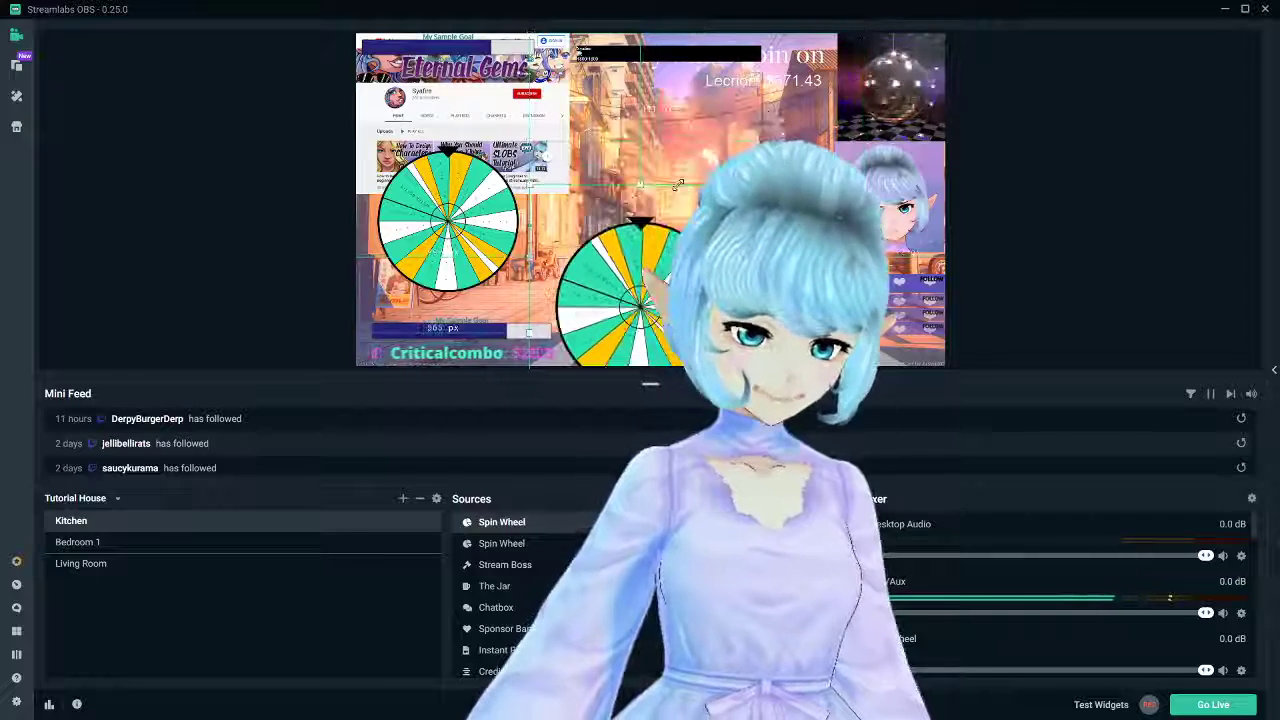
{"action": "left_click", "coordinate": [1064, 215]}
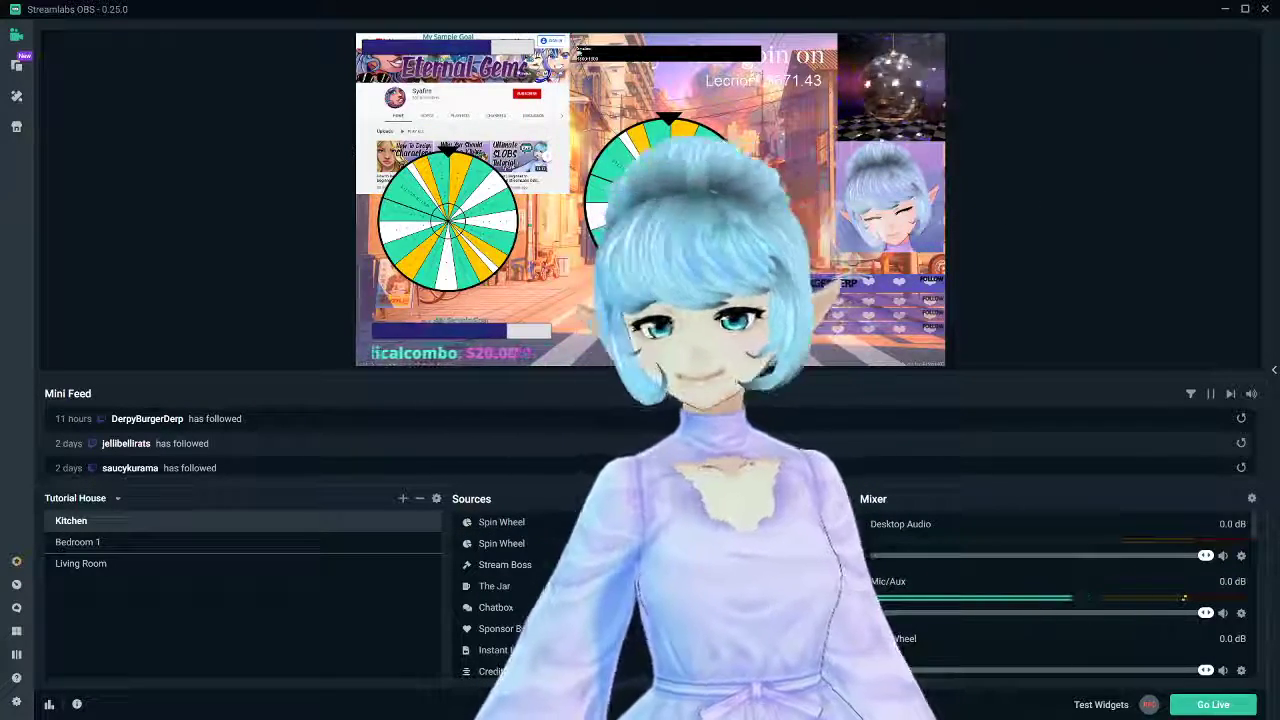
{"action": "left_click", "coordinate": [610, 200]}
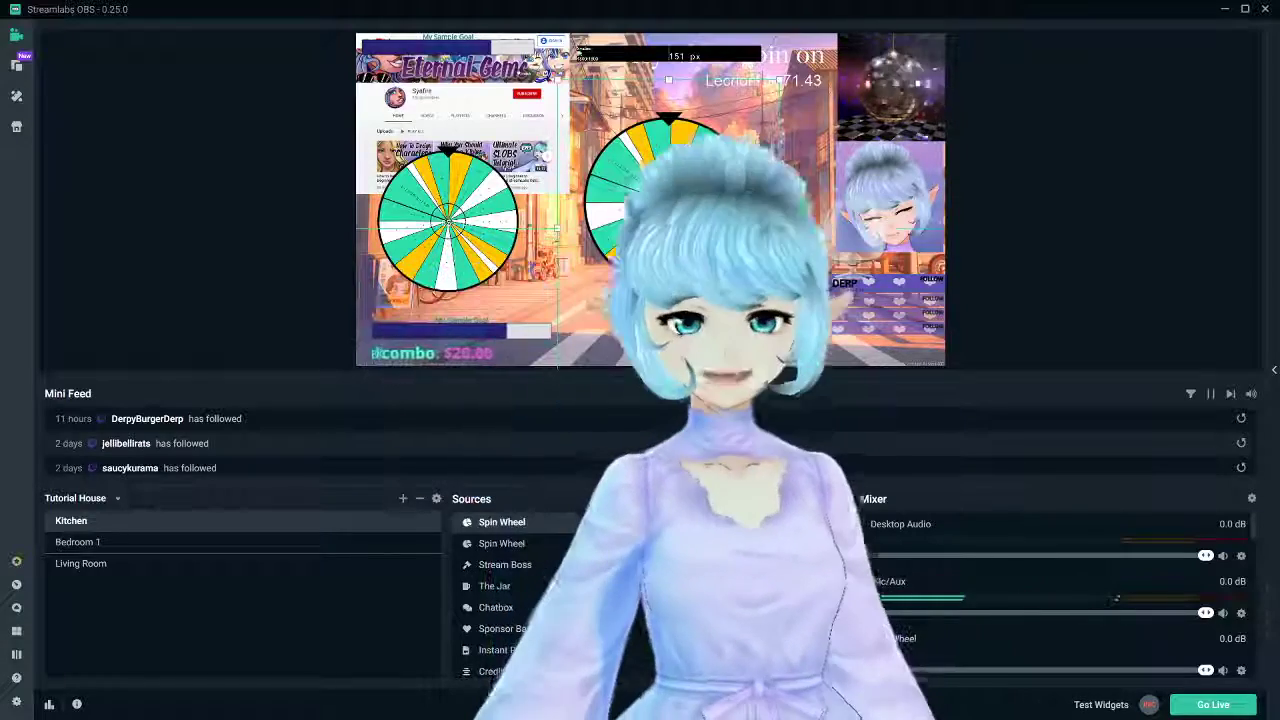